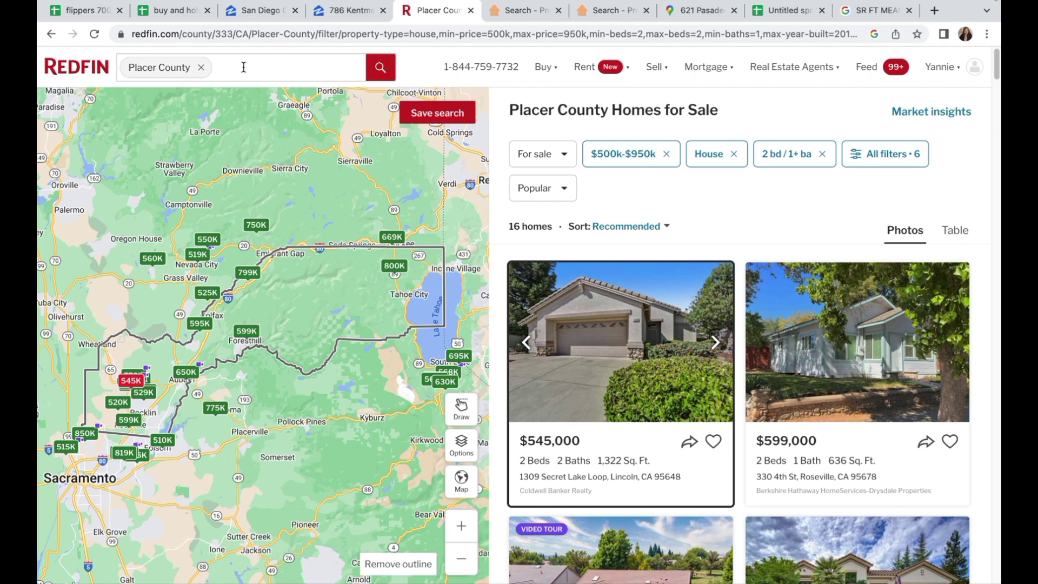
click(545, 152)
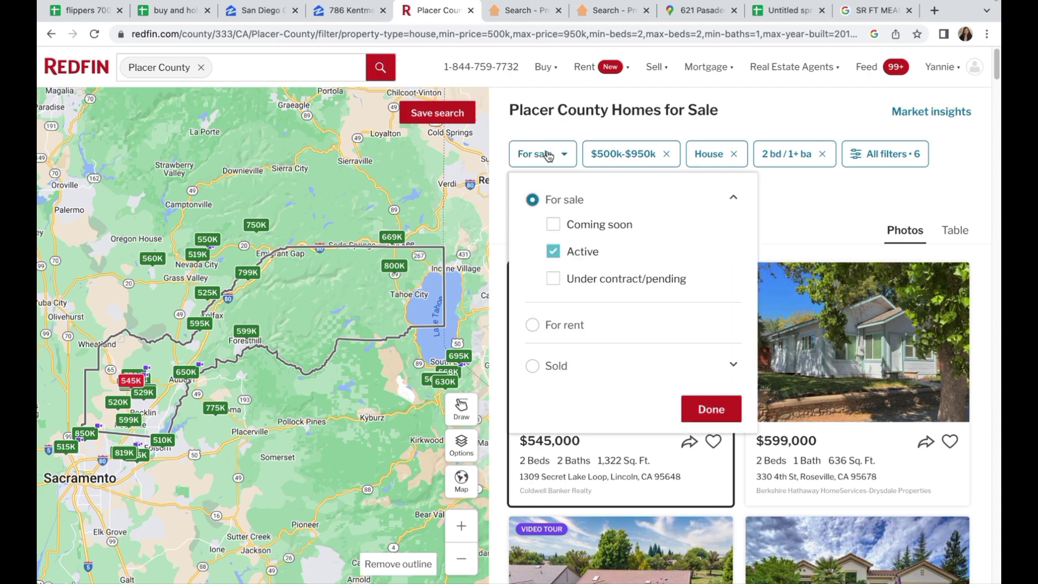
click(559, 256)
click(562, 256)
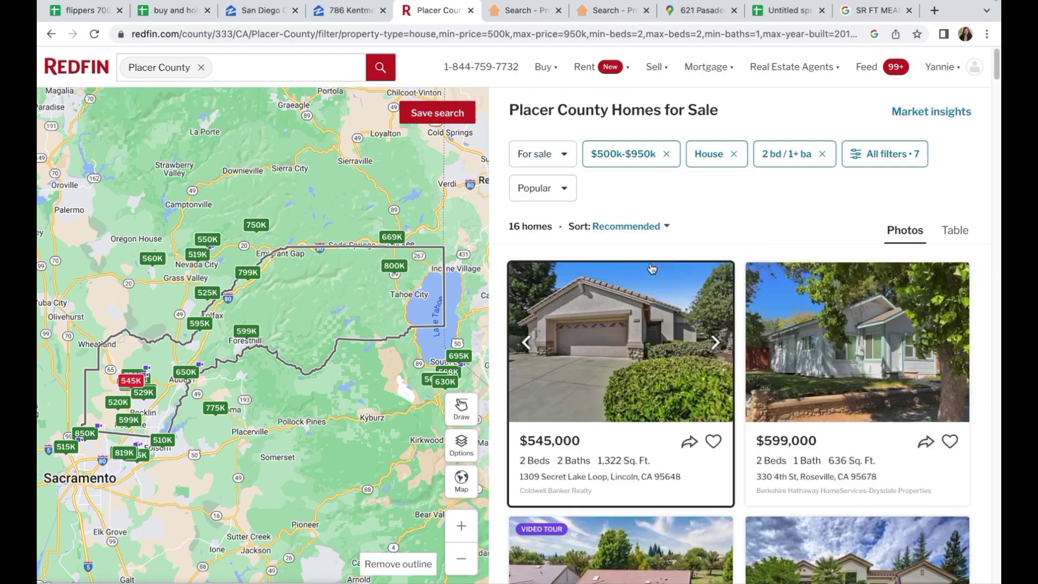
click(635, 157)
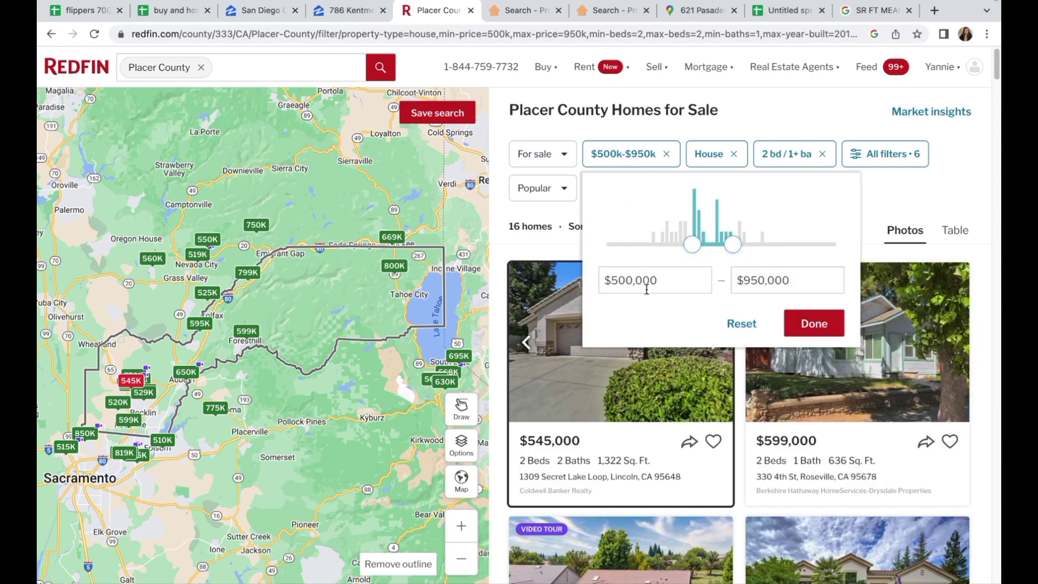
click(814, 323)
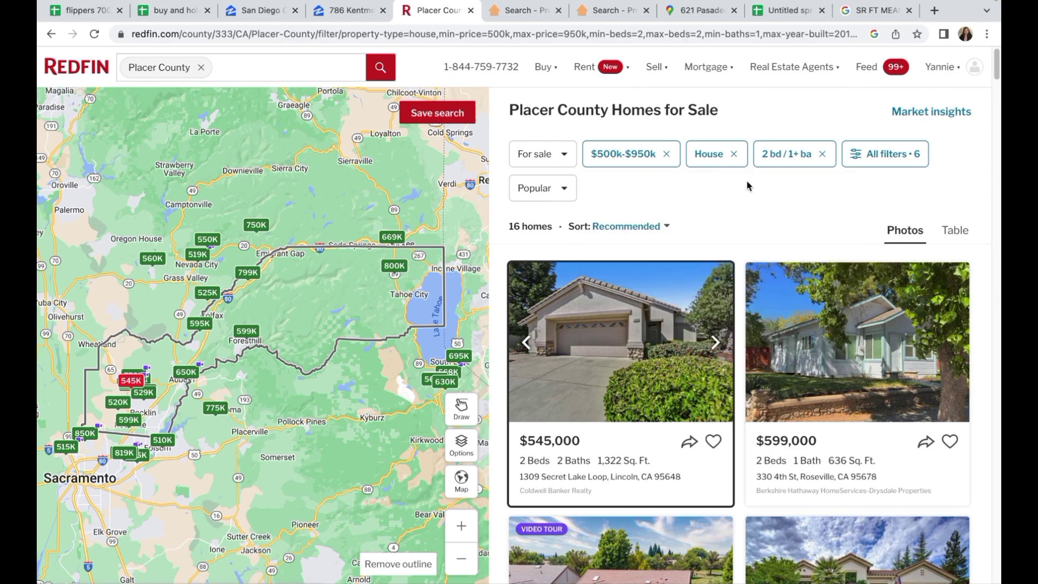
click(714, 156)
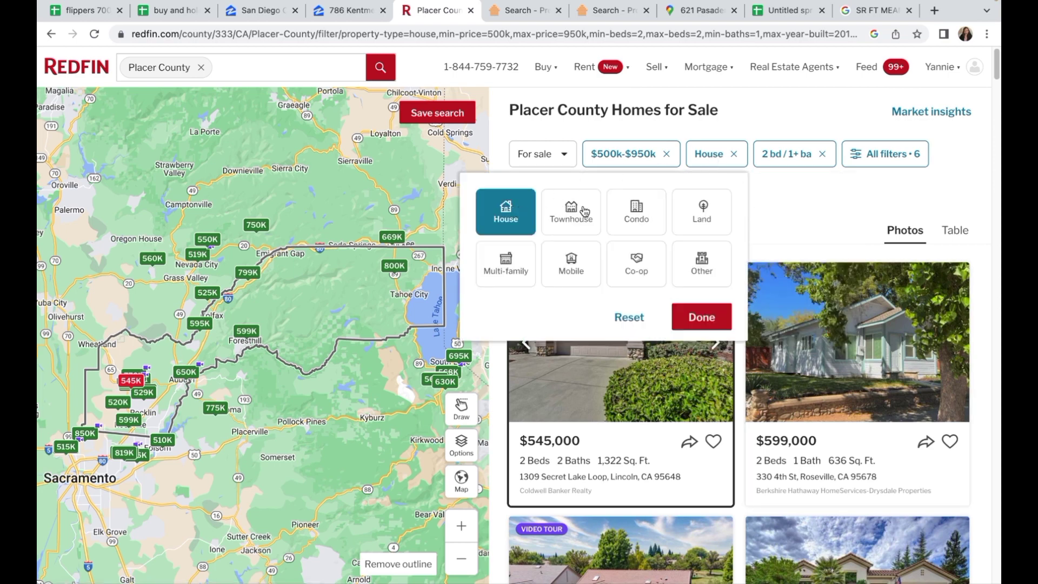
click(708, 320)
click(790, 161)
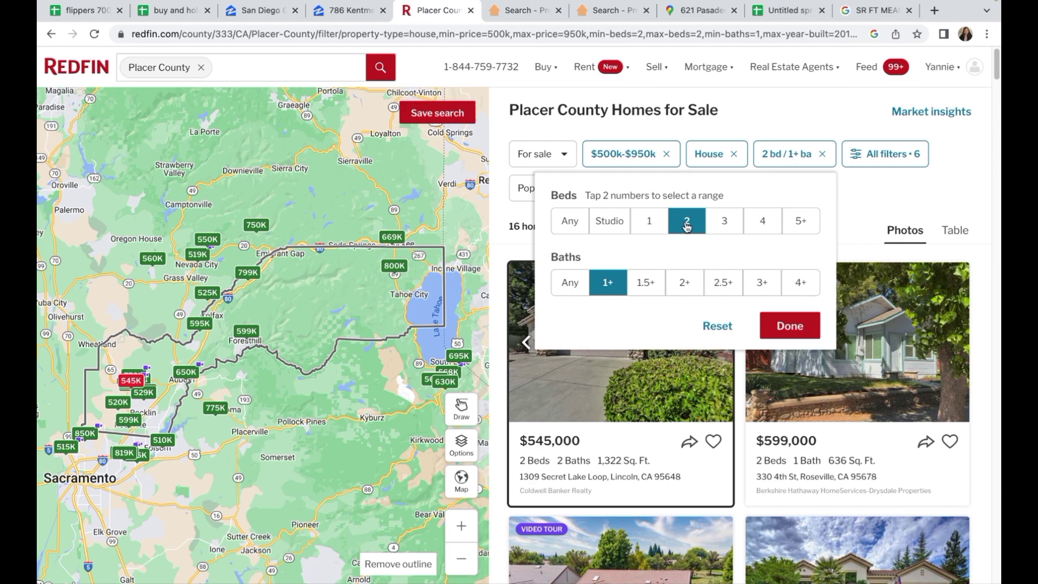
click(790, 326)
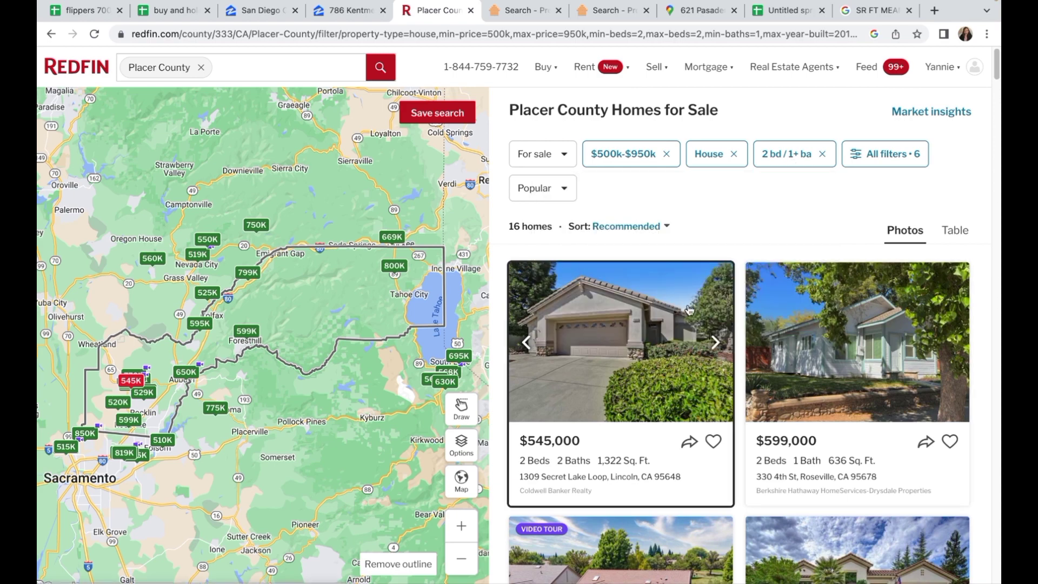
right_click(597, 333)
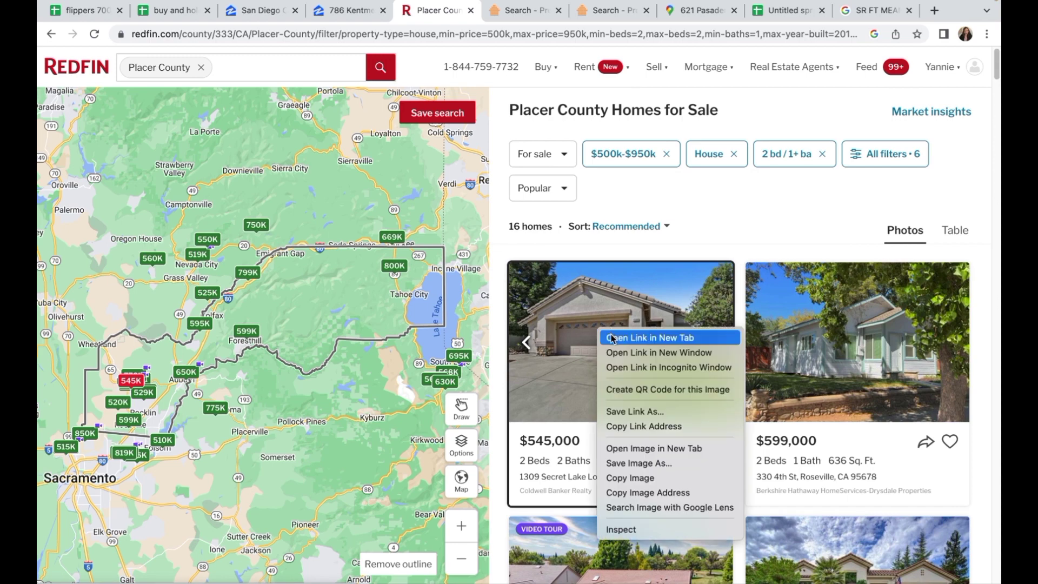
click(610, 339)
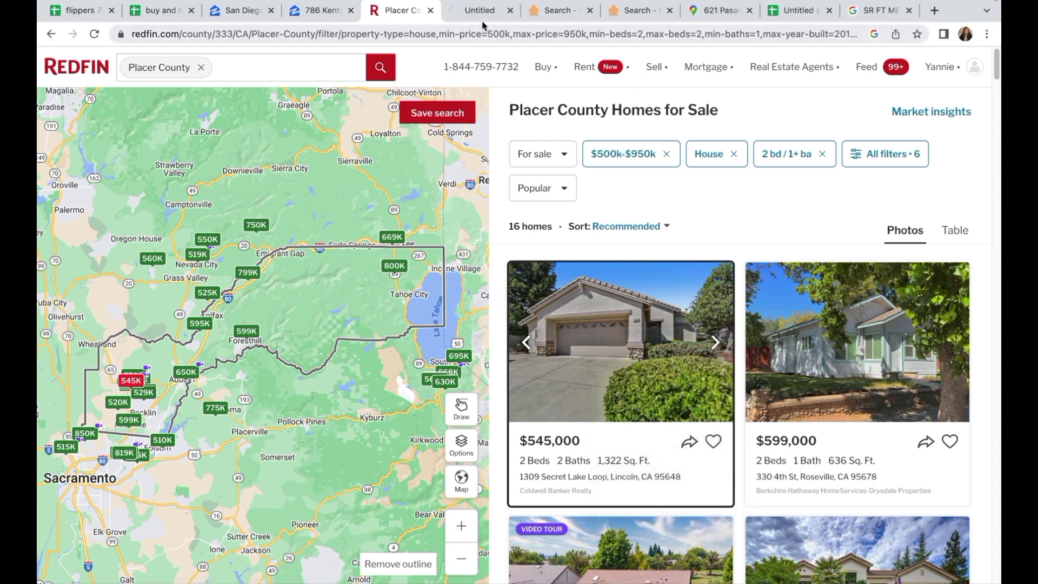
click(485, 12)
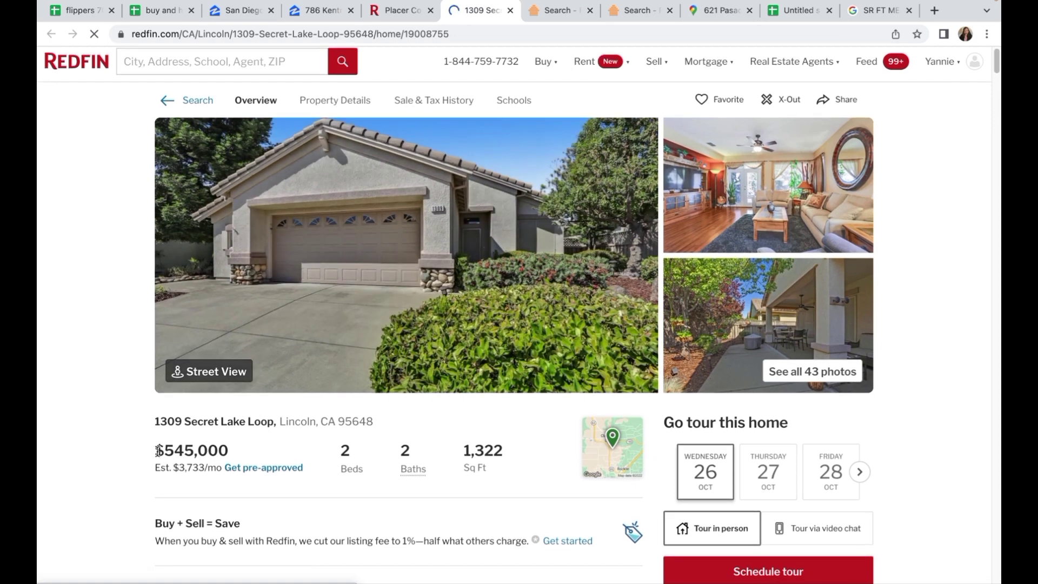
drag(155, 453, 232, 448)
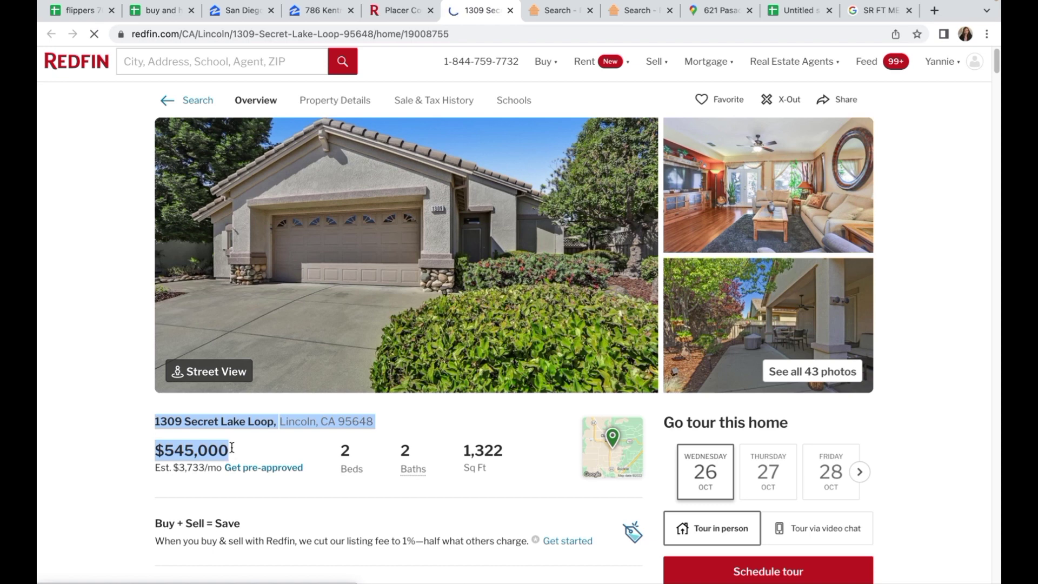
click(203, 450)
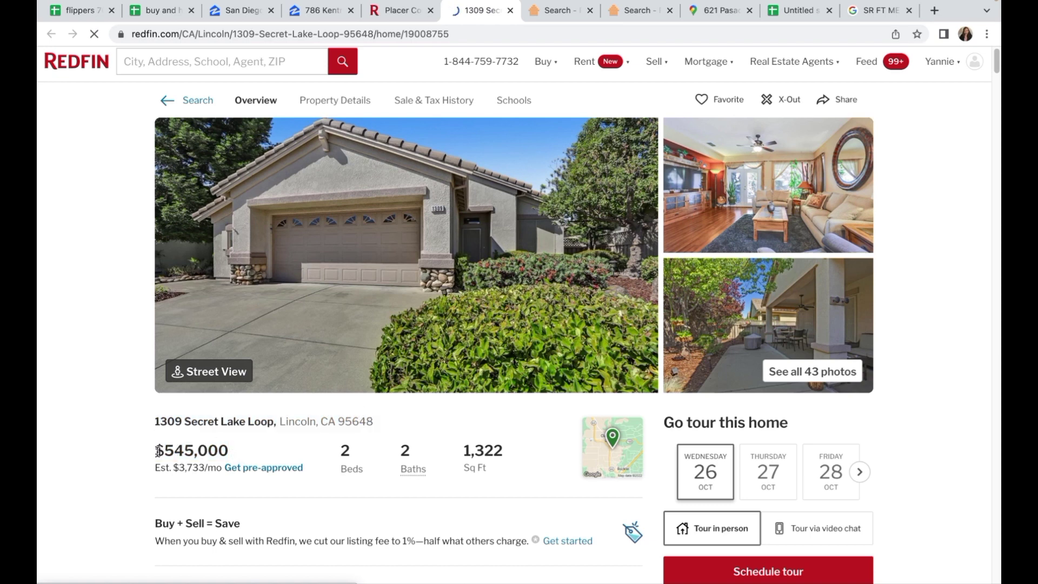
drag(158, 450, 232, 451)
key(ctrl+c)
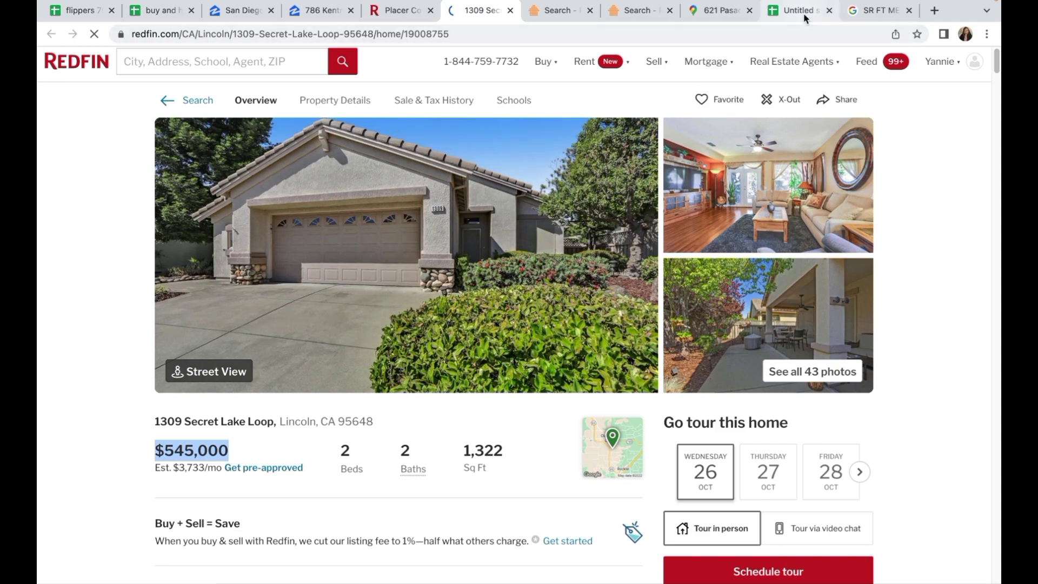
click(806, 17)
Step: Paste $545,000 into A3, then copy the listing's full address into B3
click(94, 182)
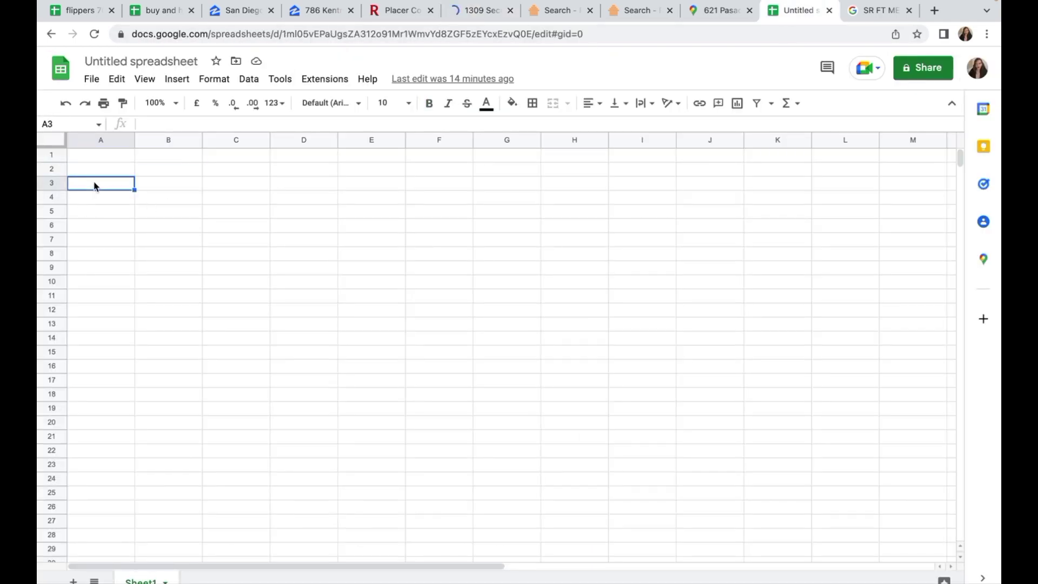
key(ctrl+v)
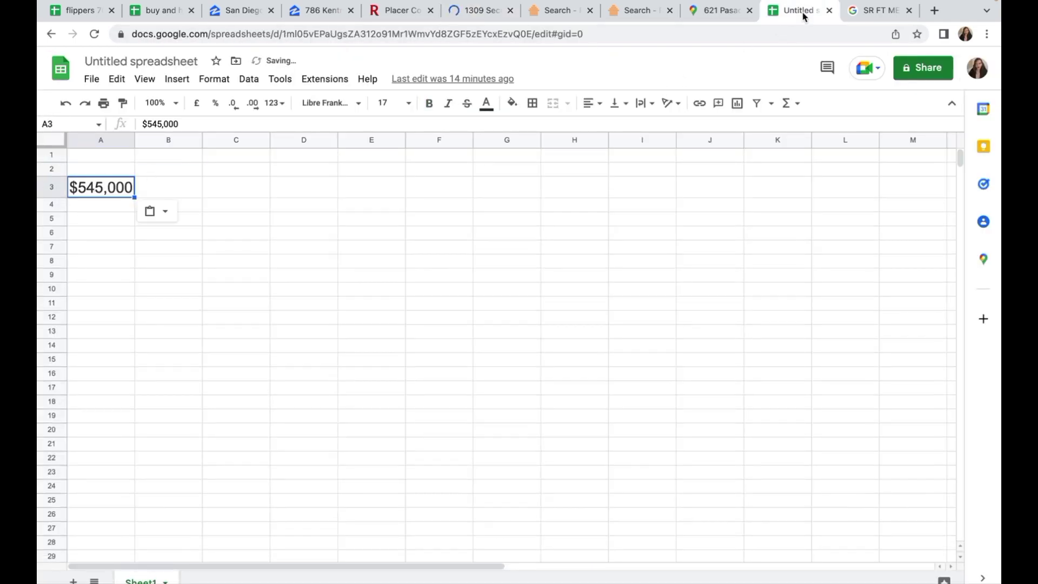
click(387, 17)
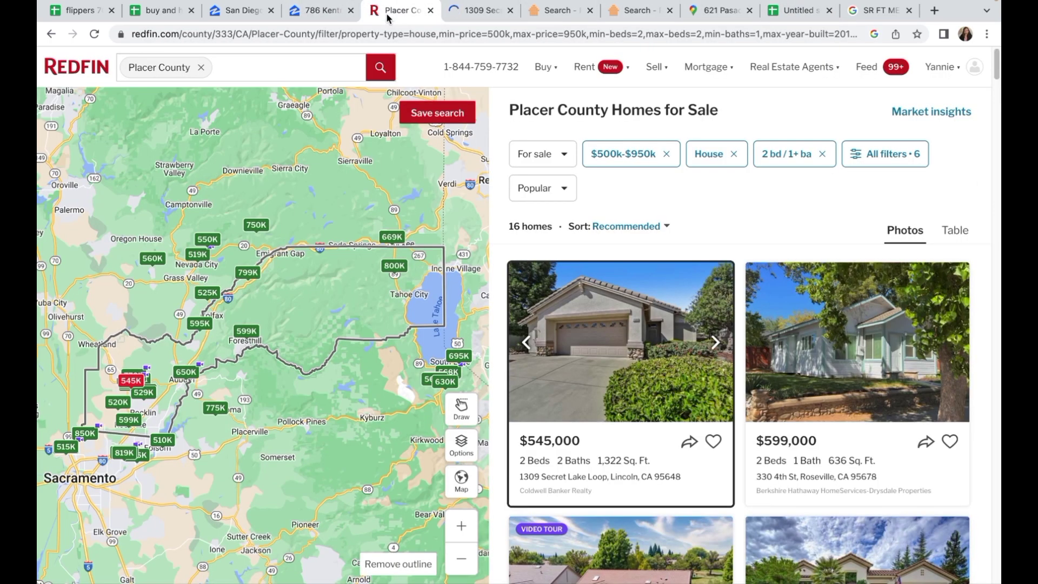
click(486, 12)
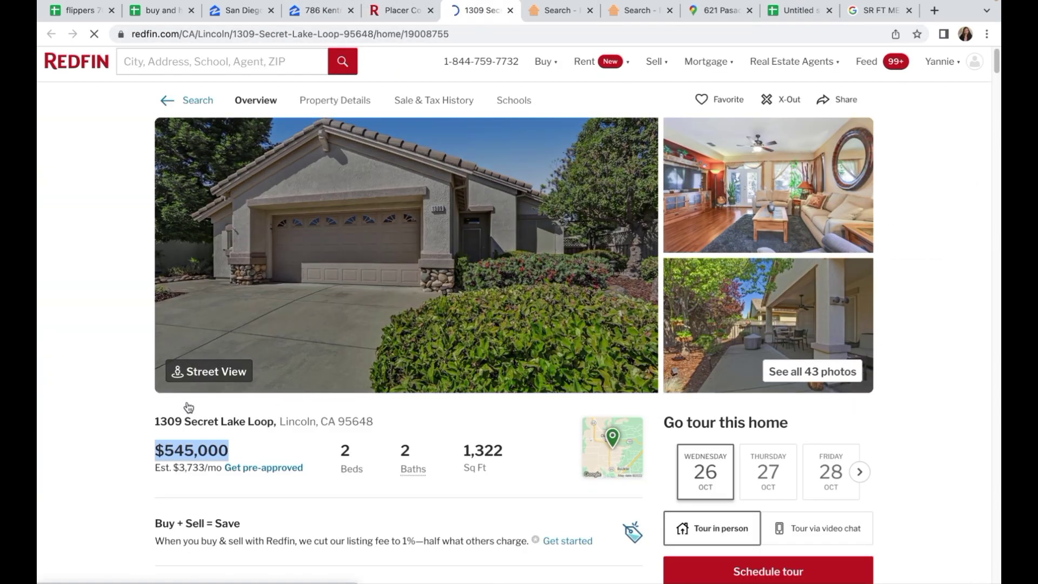
drag(153, 420, 378, 427)
key(ctrl+c)
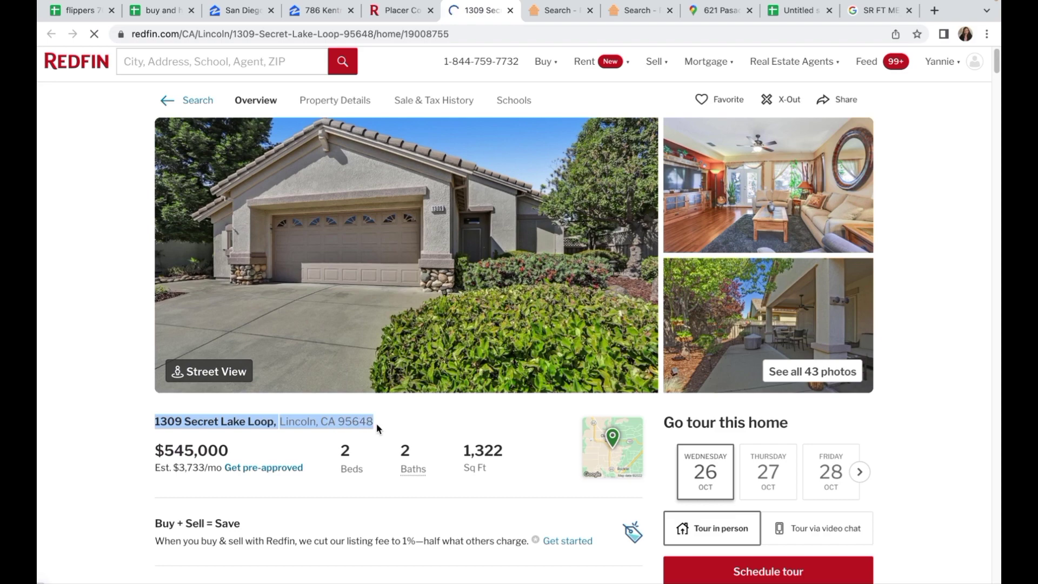
click(799, 11)
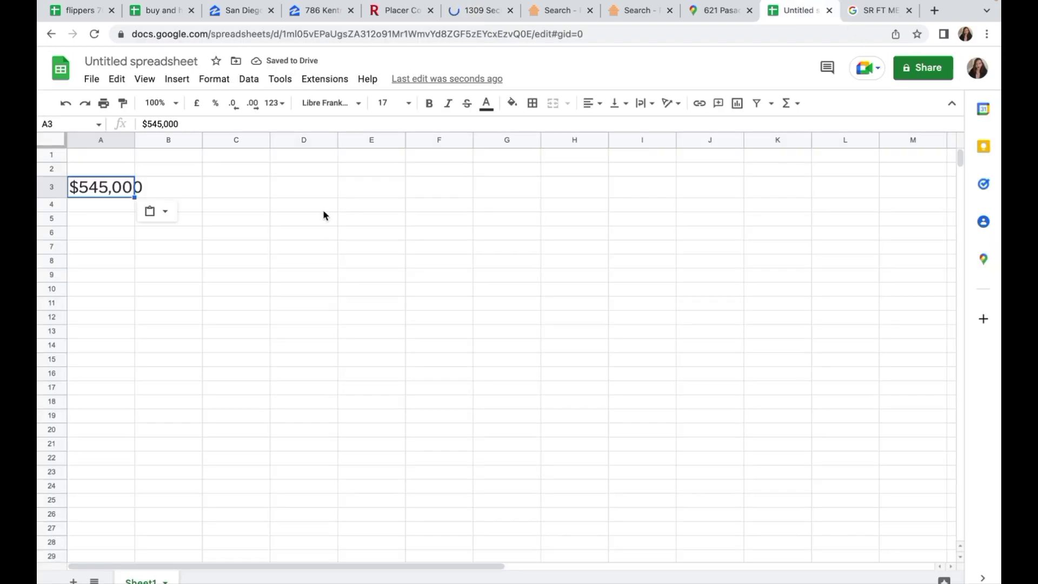
click(160, 186)
key(ctrl+v)
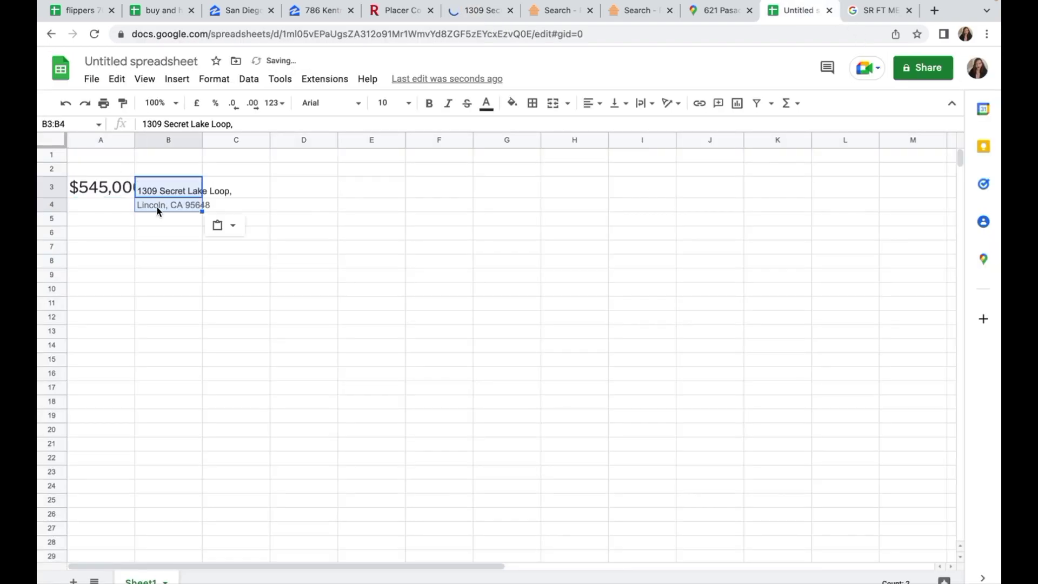
Step: Merge the city and zip line from B4 into B3, clearing B4
click(158, 210)
key(ctrl+c)
double_click(172, 191)
key(ctrl+v)
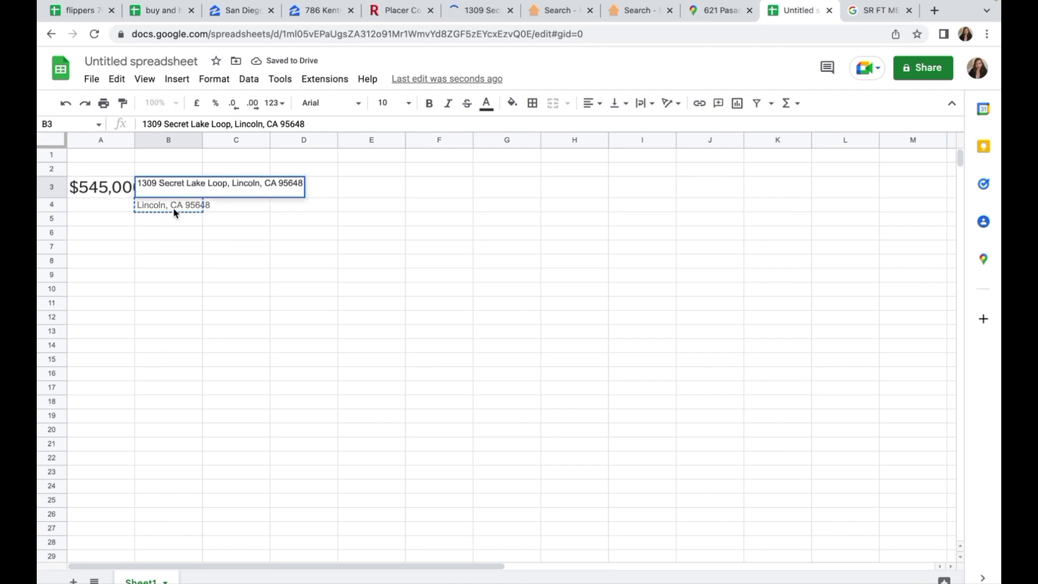
key(Return)
key(Delete)
Step: Add the headings AMOUNT in A2 and PROPERTY ADDRESS in B2
click(123, 173)
text(AMOUNT)
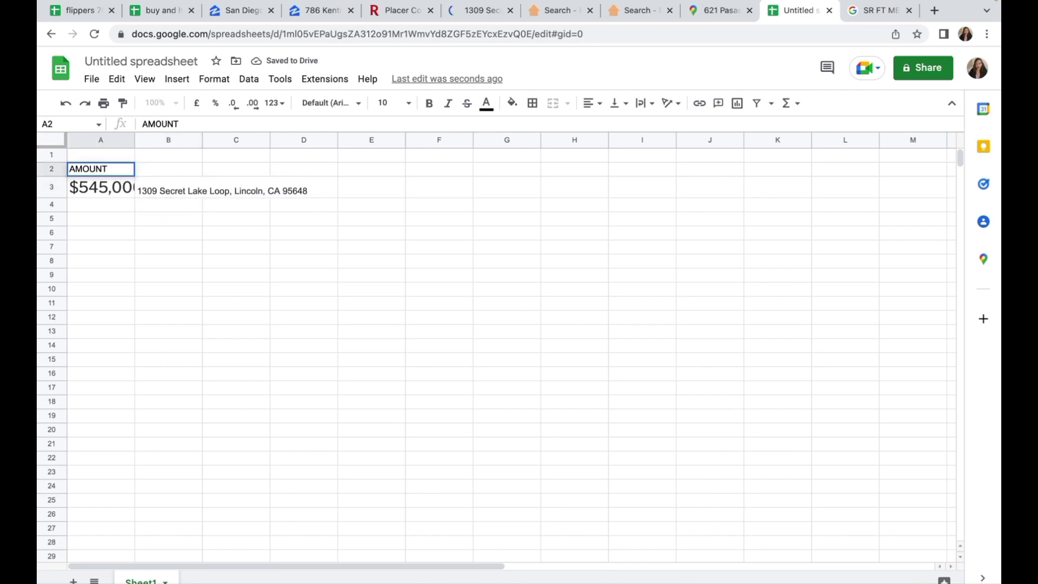
key(Tab)
text(PROPE)
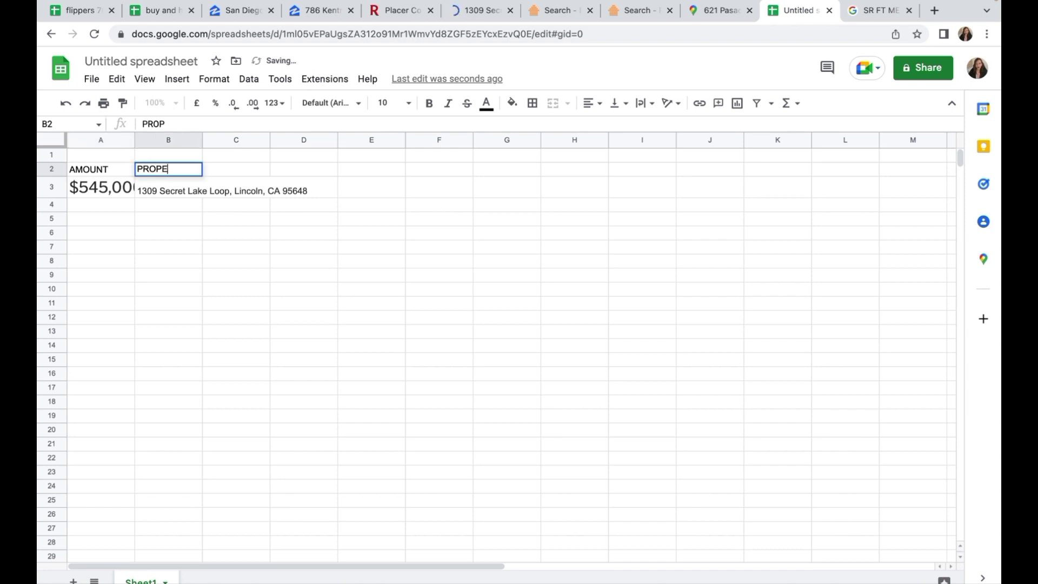
text(RTY ADDRESS)
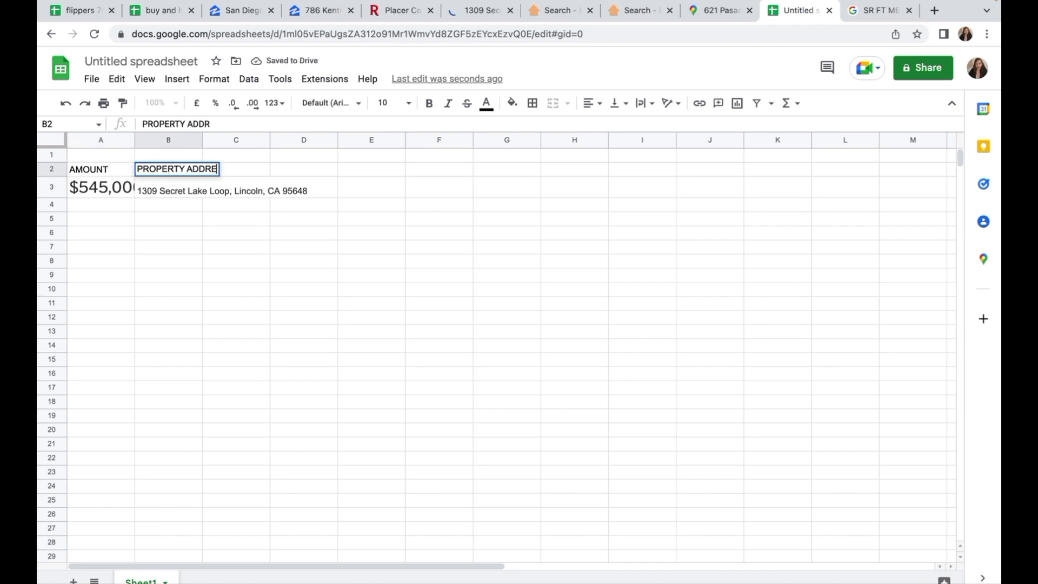
click(298, 351)
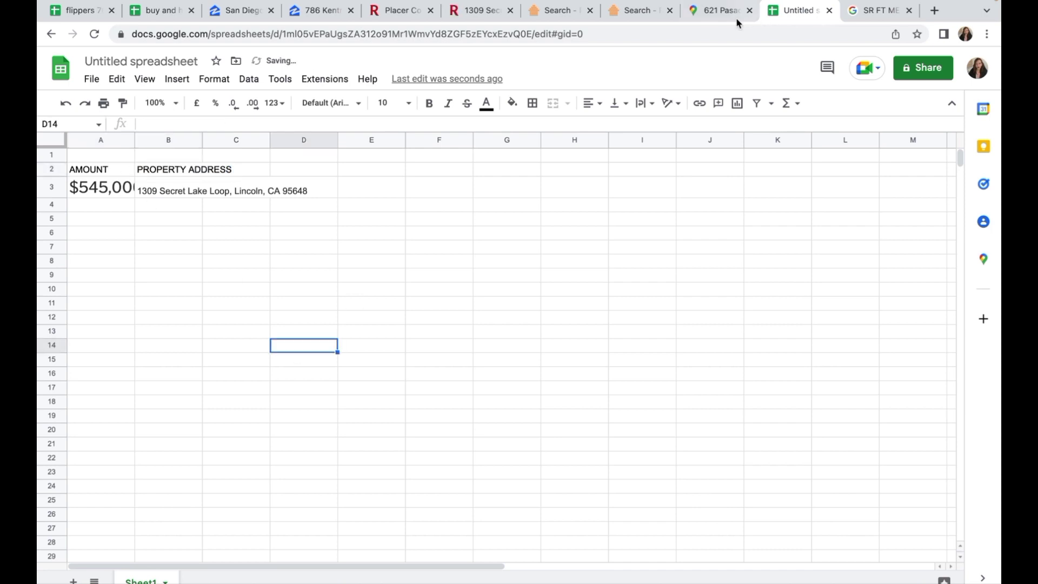
click(476, 16)
scroll(592, 379, down, 2)
drag(337, 394, 355, 398)
click(343, 393)
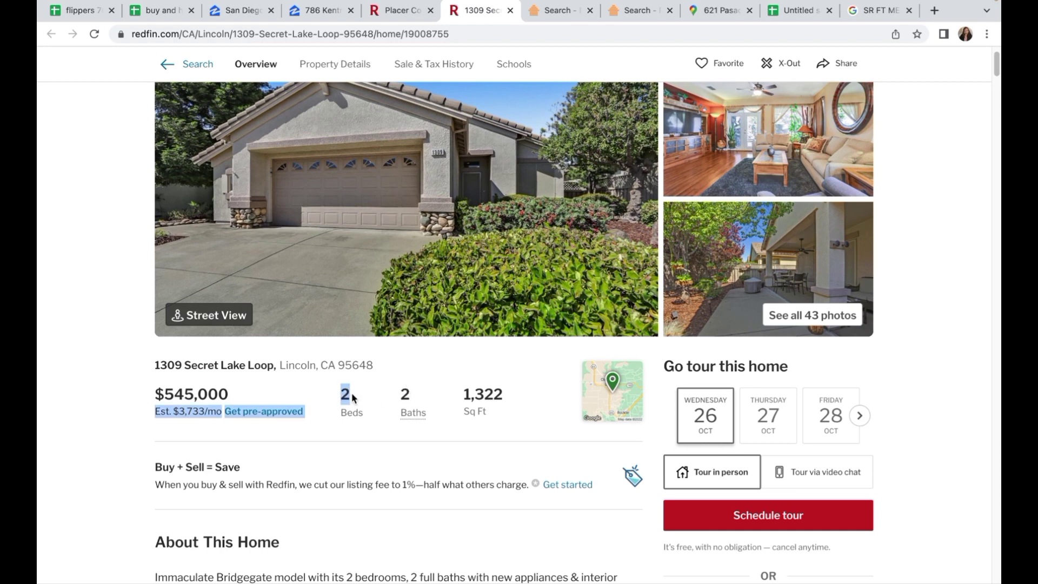
double_click(402, 395)
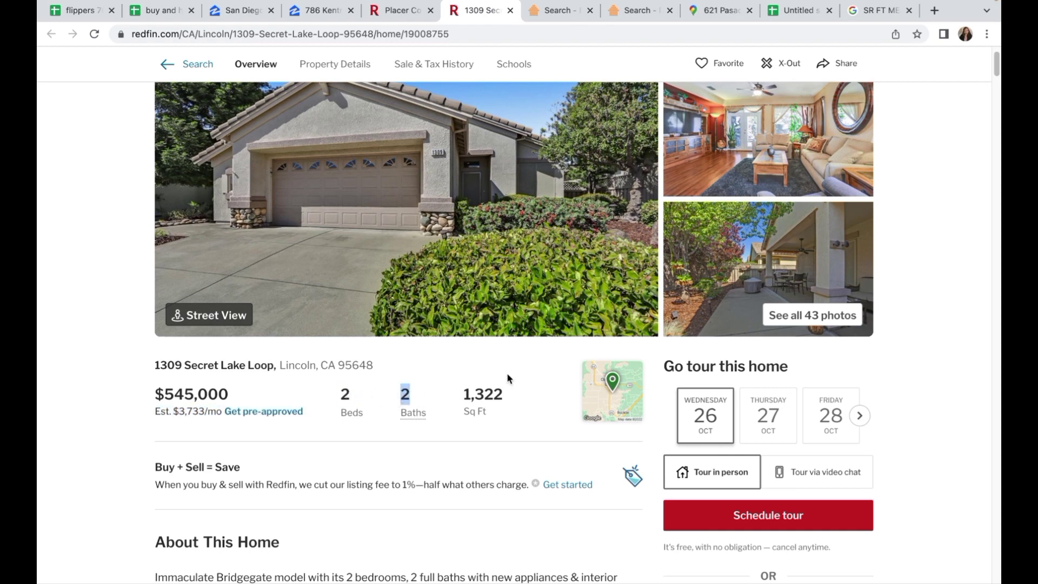
scroll(490, 405, down, 2)
scroll(490, 400, down, 8)
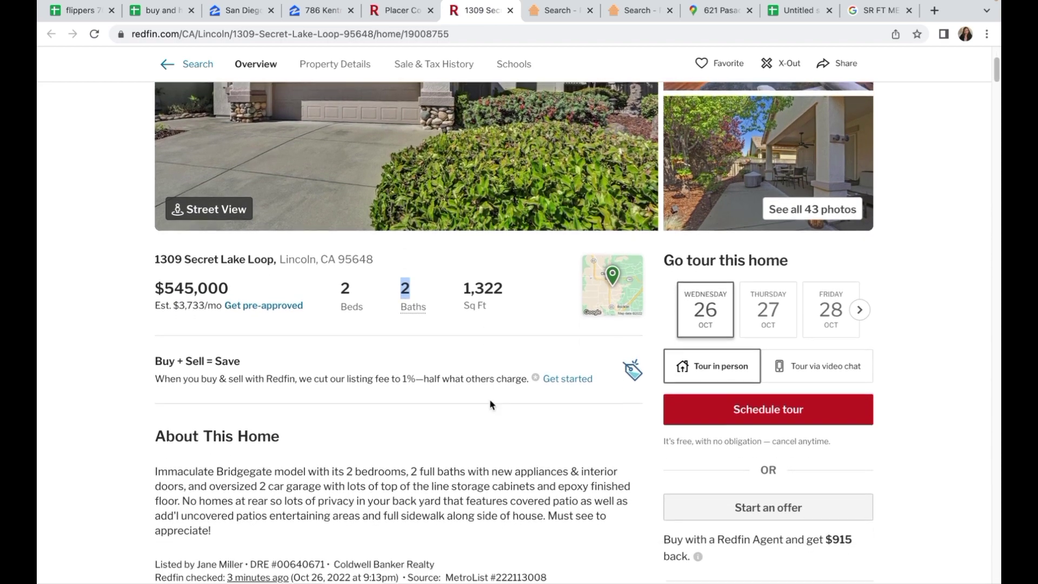
scroll(490, 400, down, 10)
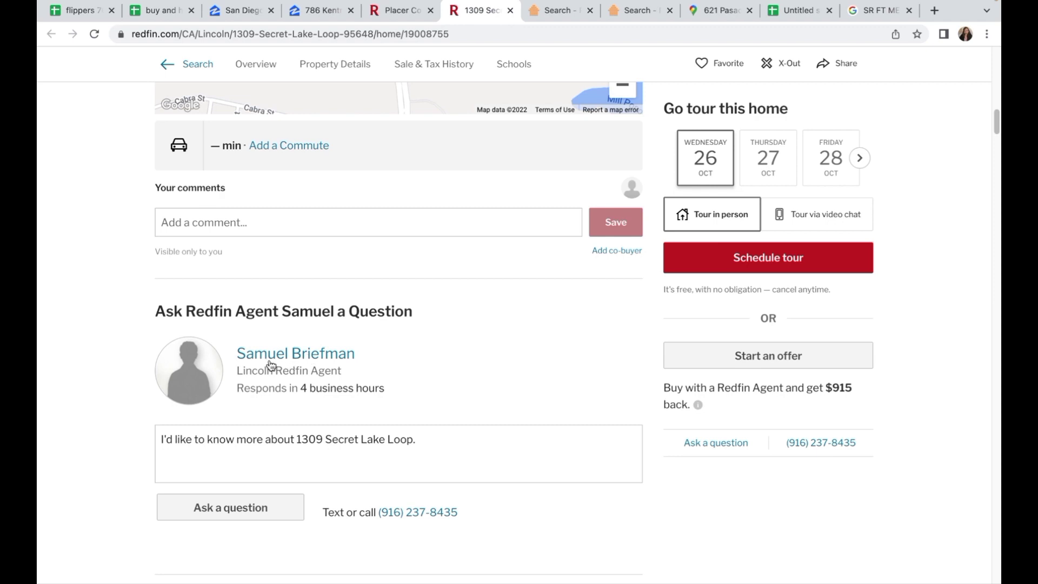
Step: Copy the listing agent's phone number from their profile into F3, then return to the listing
drag(235, 352, 352, 353)
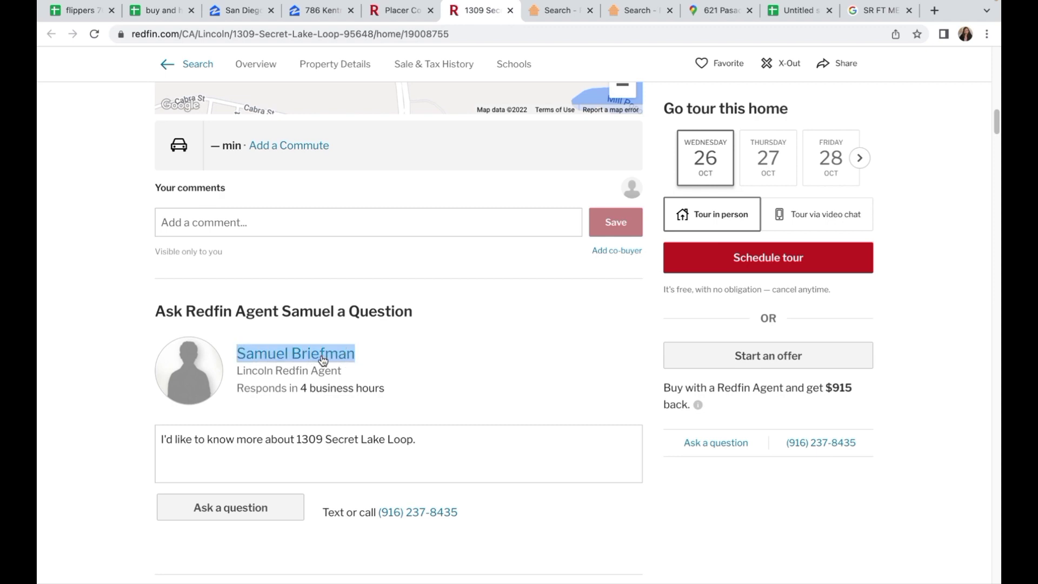
click(323, 360)
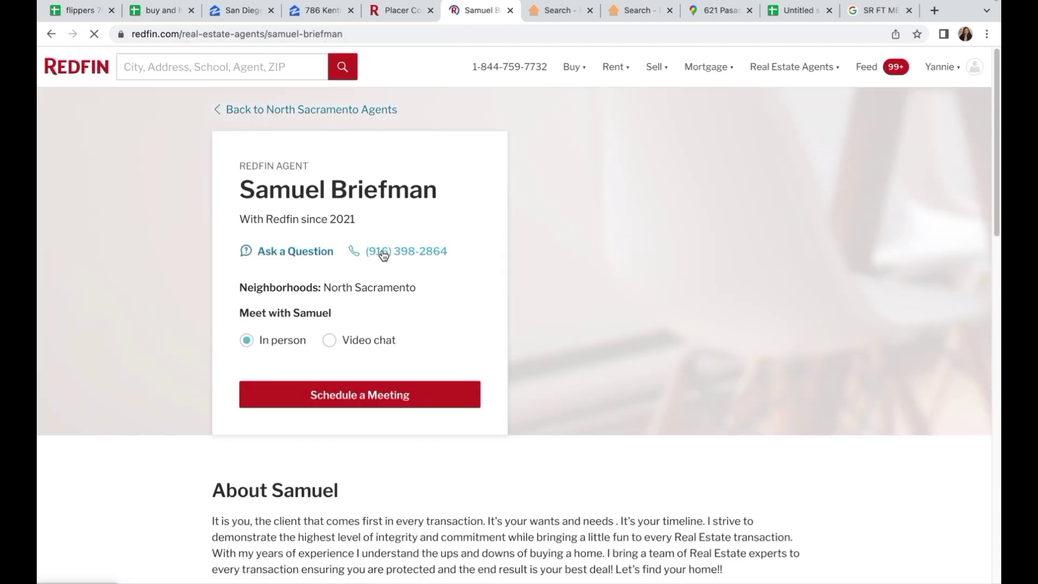
right_click(384, 254)
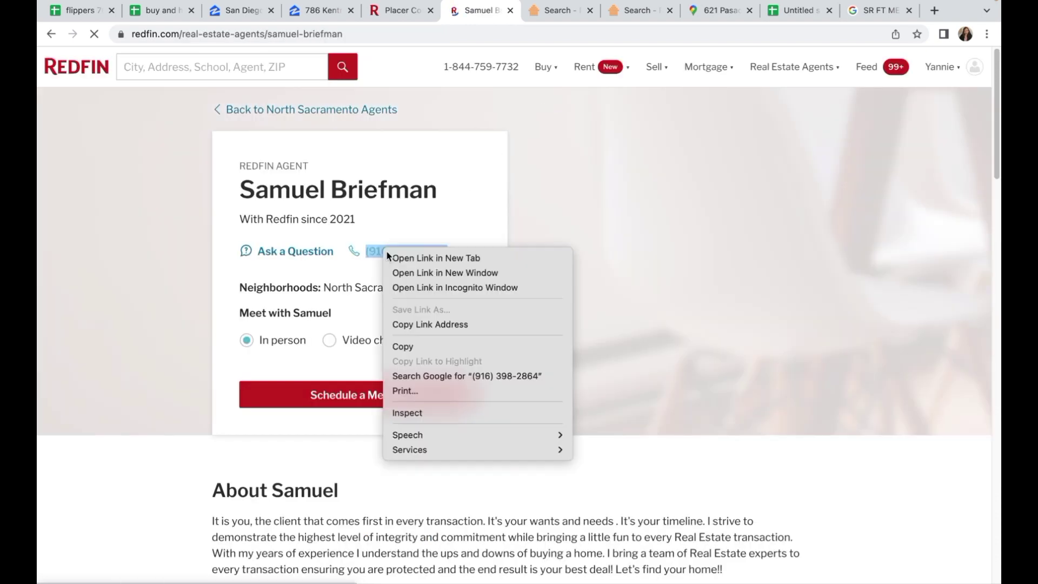
click(423, 346)
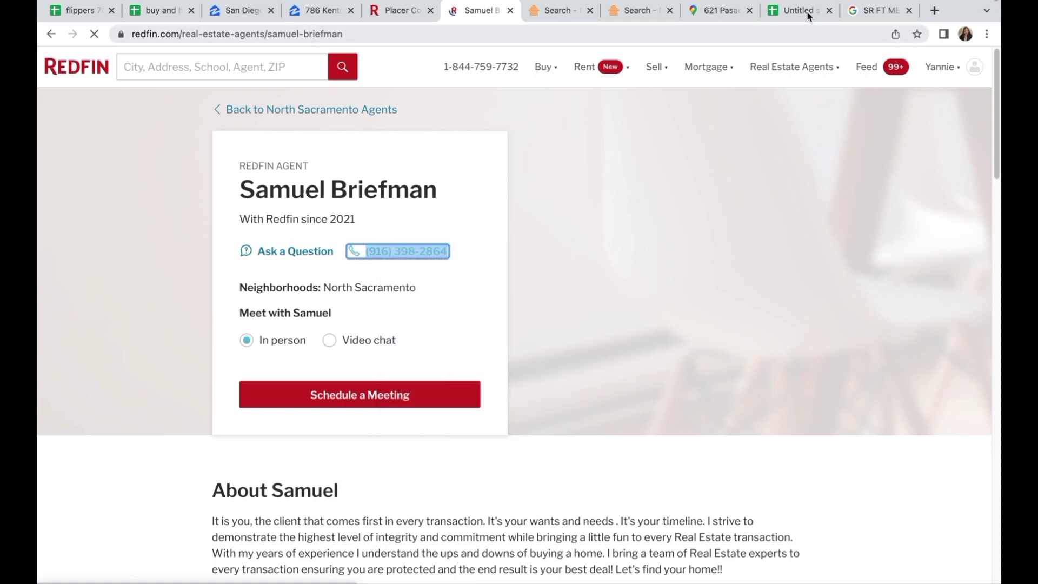
click(808, 13)
click(436, 184)
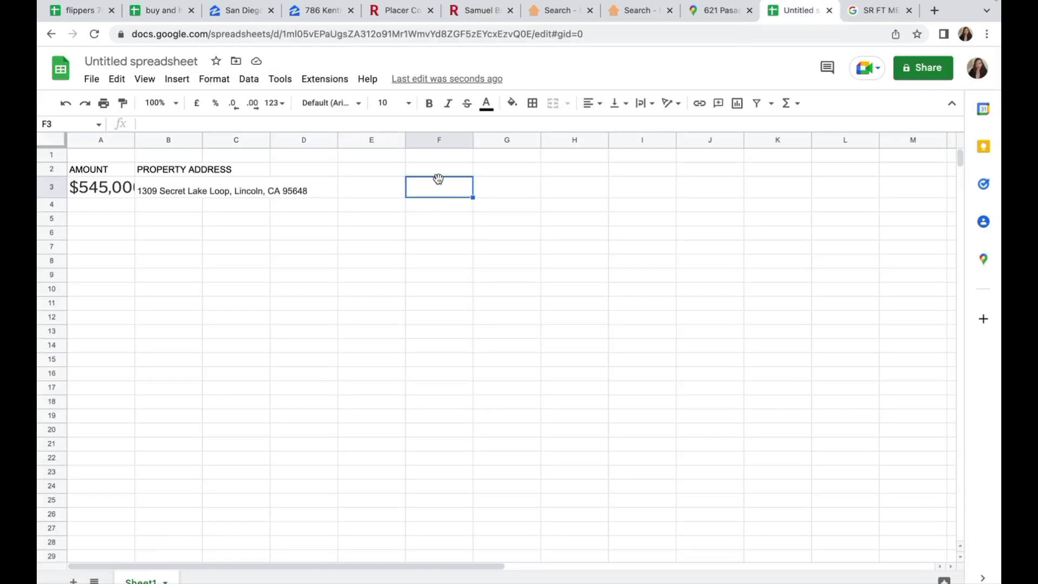
key(super+v)
click(490, 14)
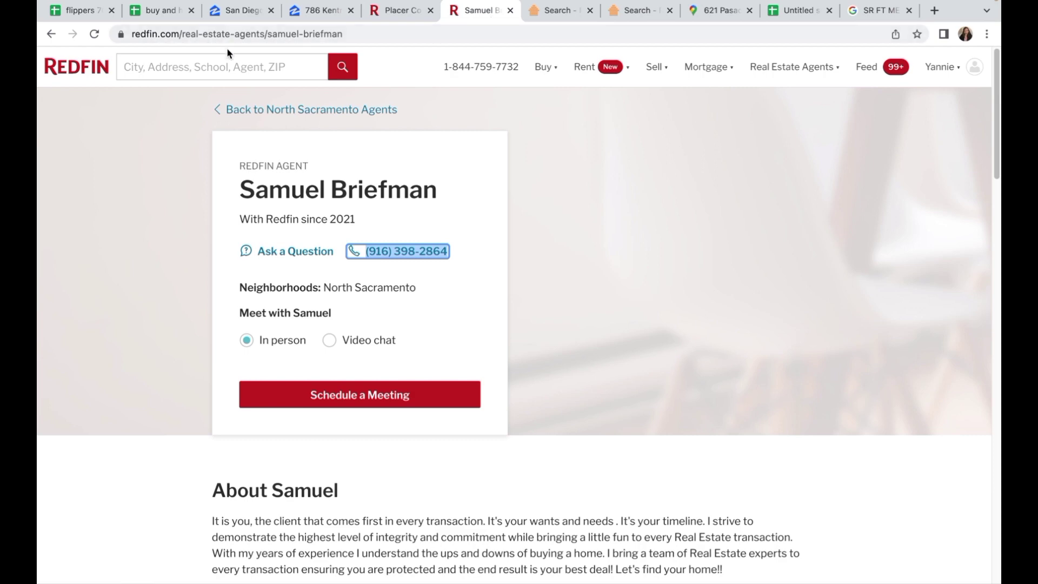
click(51, 34)
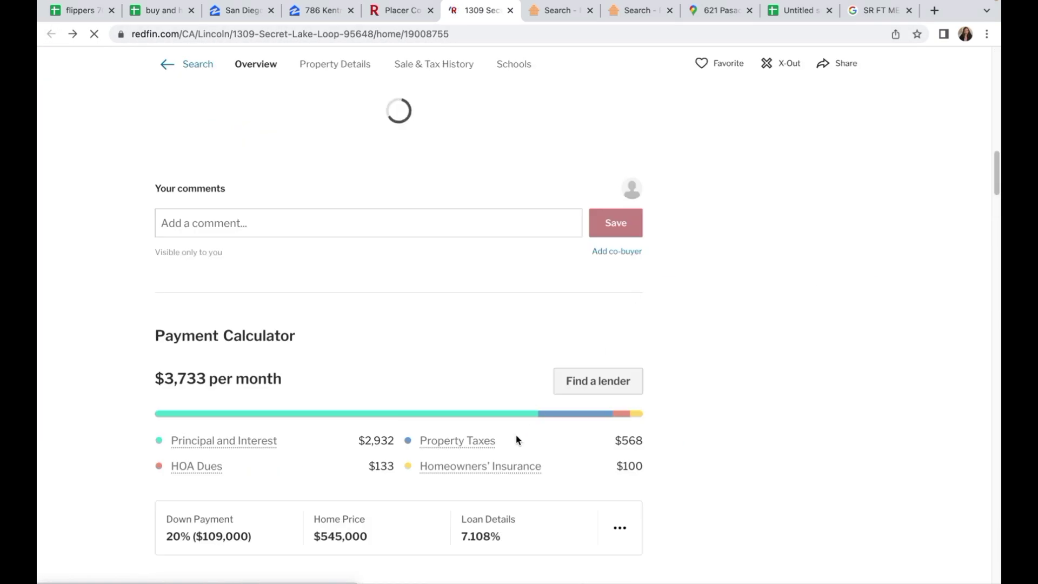
scroll(517, 440, down, 3)
scroll(516, 439, down, 5)
scroll(514, 371, down, 5)
scroll(533, 382, up, 12)
scroll(533, 381, up, 5)
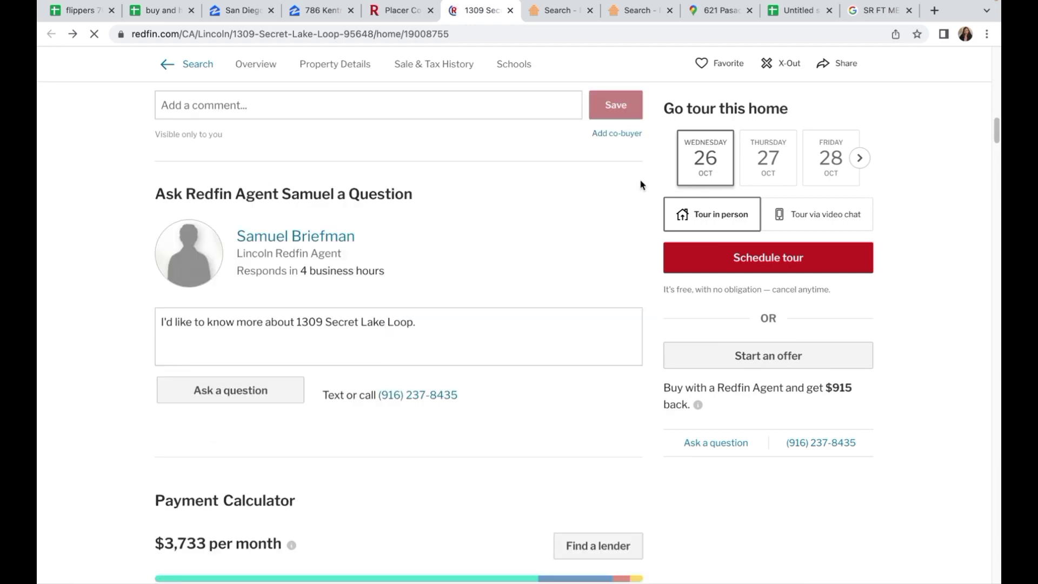
scroll(642, 185, down, 2)
scroll(530, 232, up, 3)
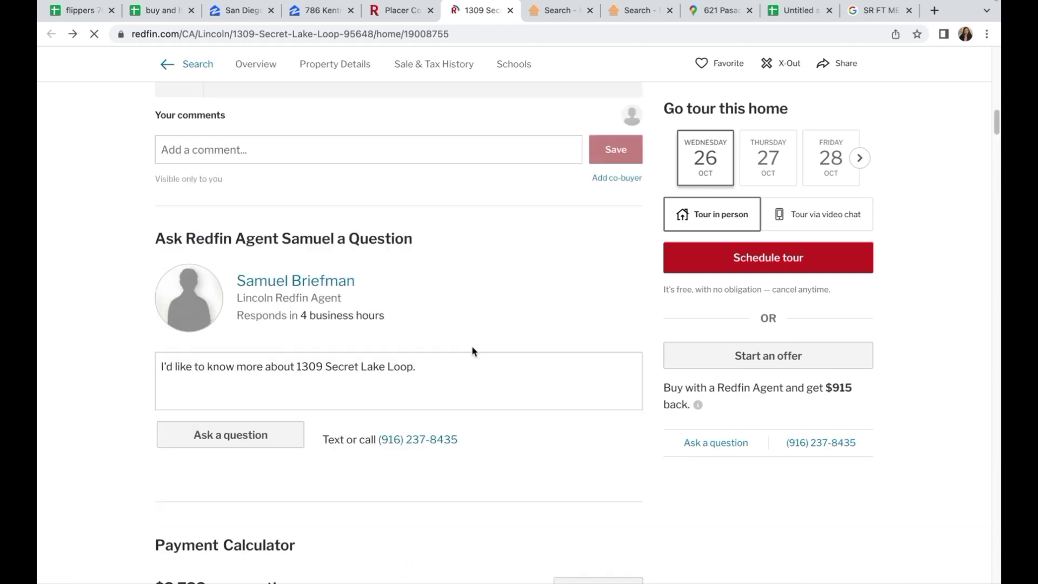
scroll(471, 354, up, 4)
scroll(471, 348, up, 5)
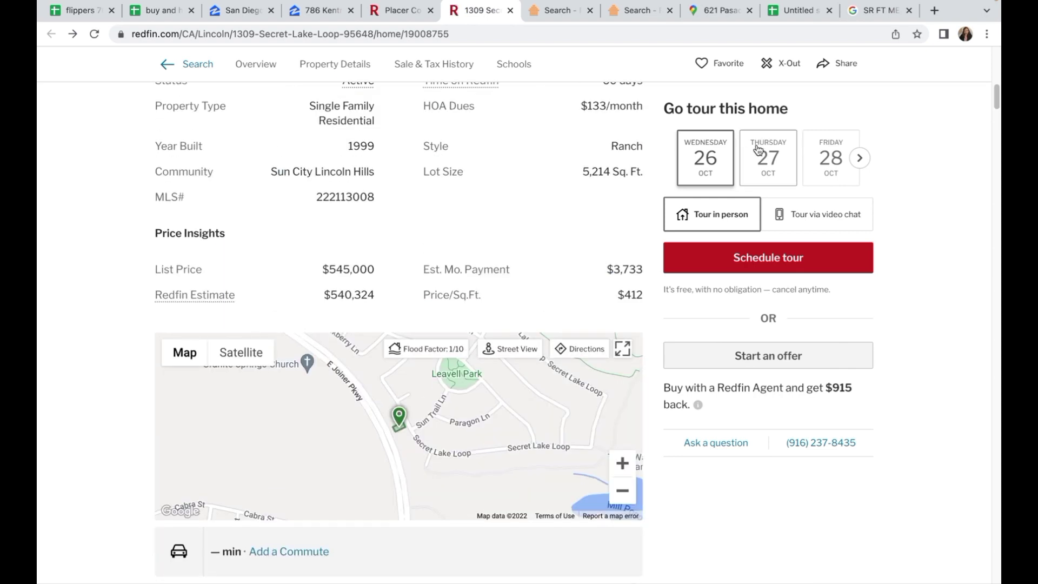
scroll(642, 250, up, 2)
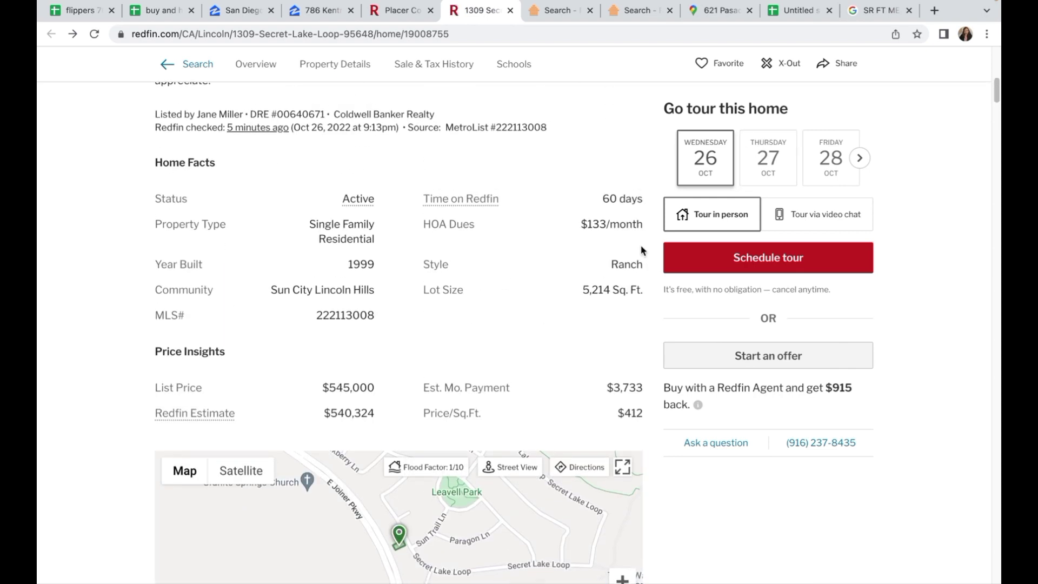
key(super+shift+5)
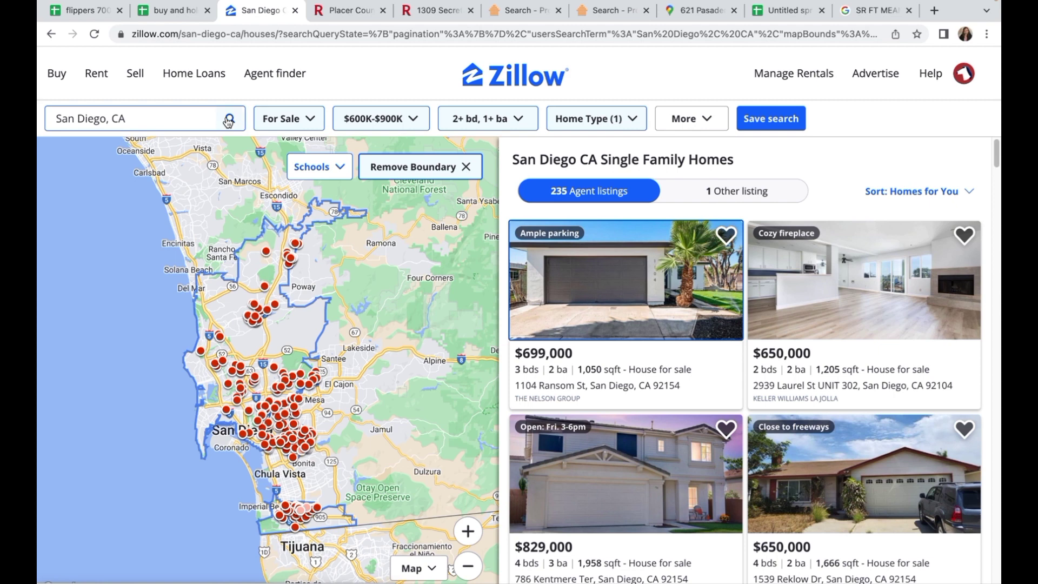
click(292, 122)
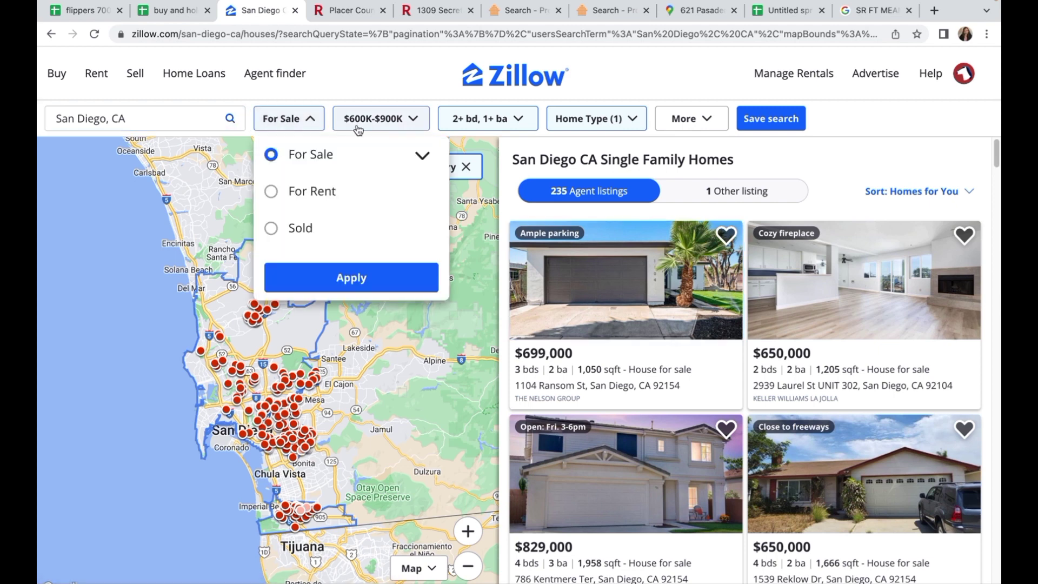
click(352, 280)
click(394, 121)
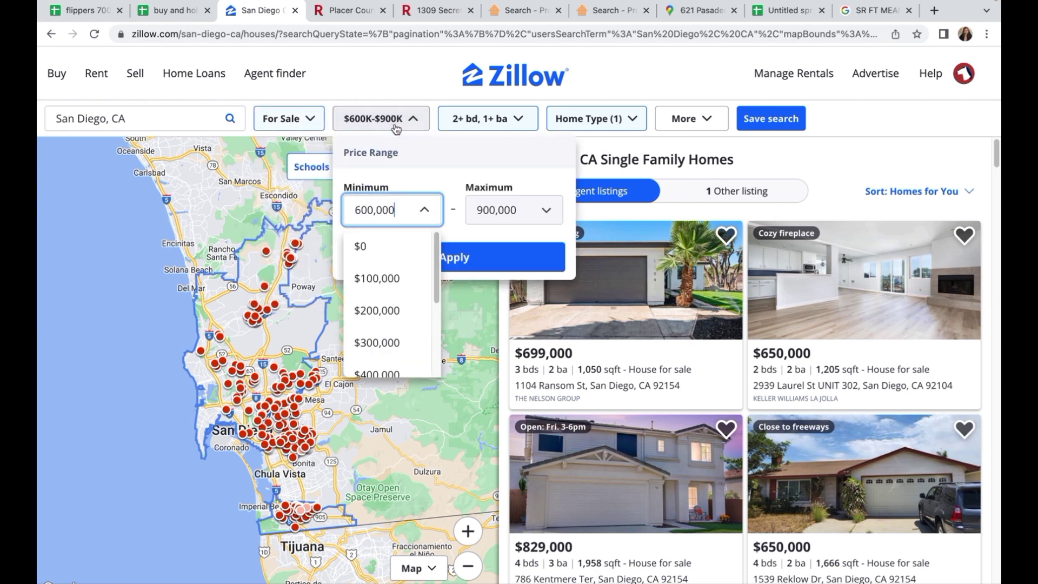
click(492, 265)
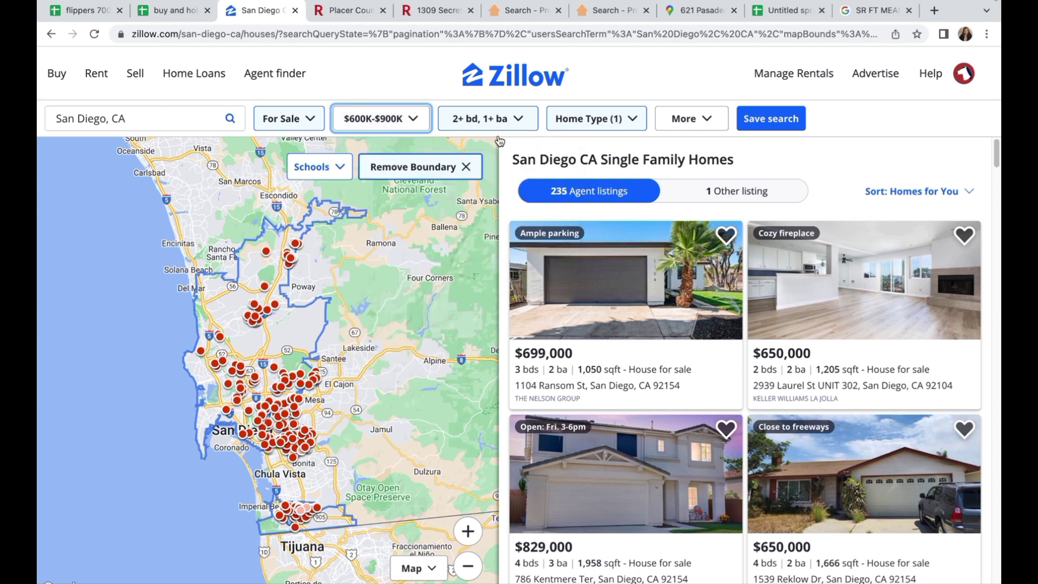
click(495, 120)
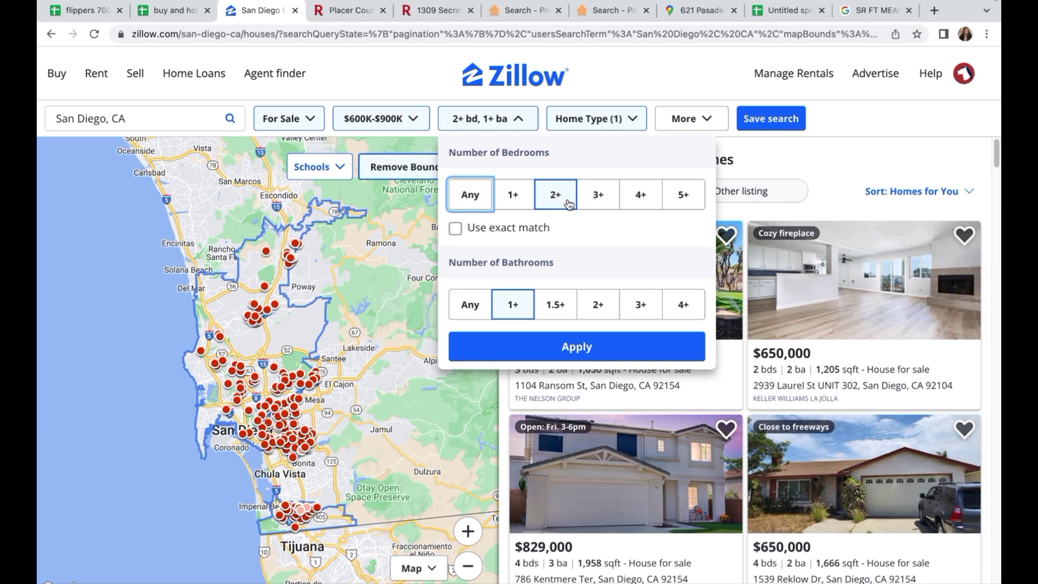
click(547, 348)
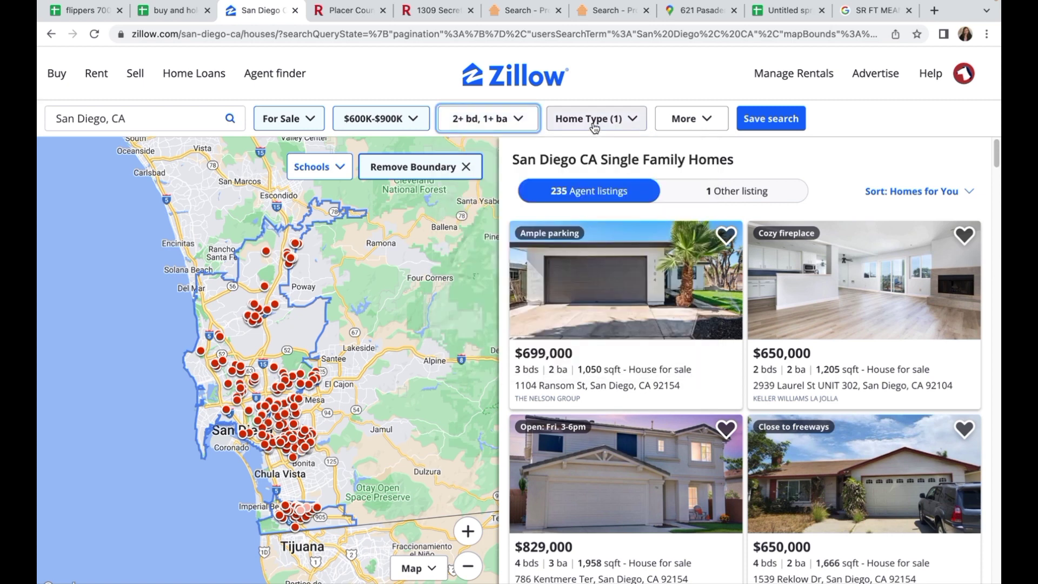
click(595, 126)
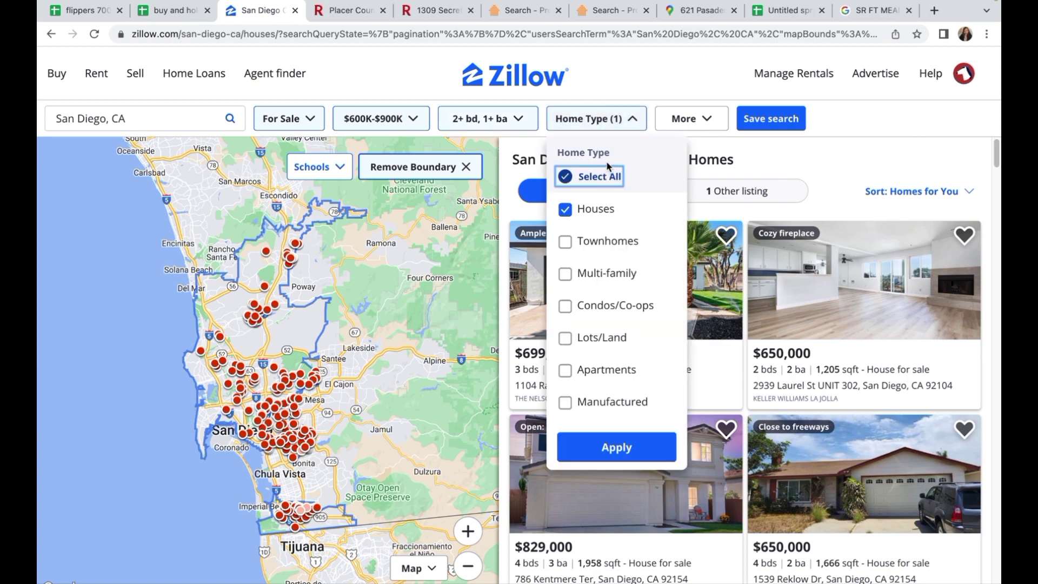
click(603, 448)
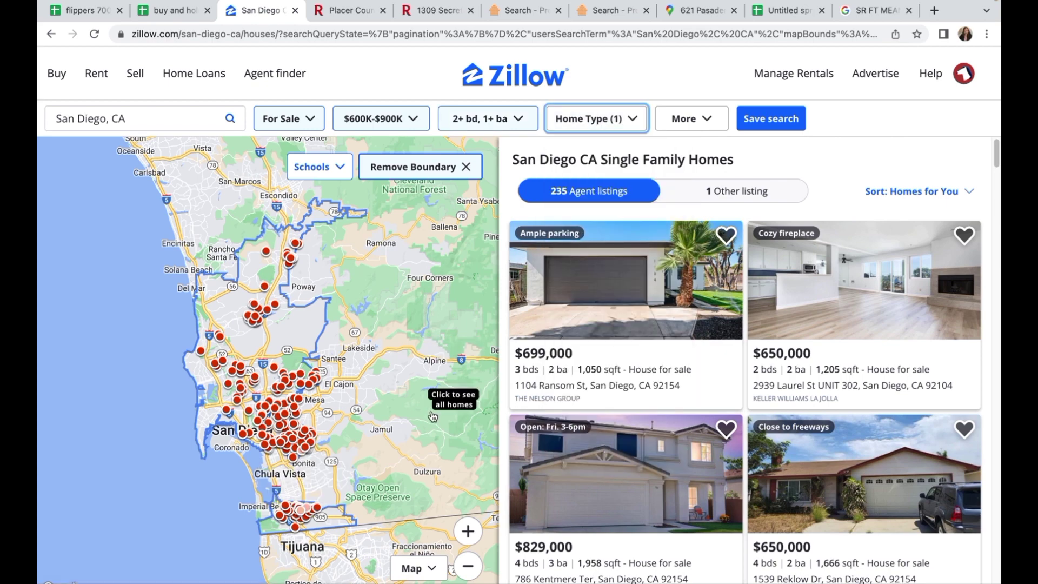
click(468, 531)
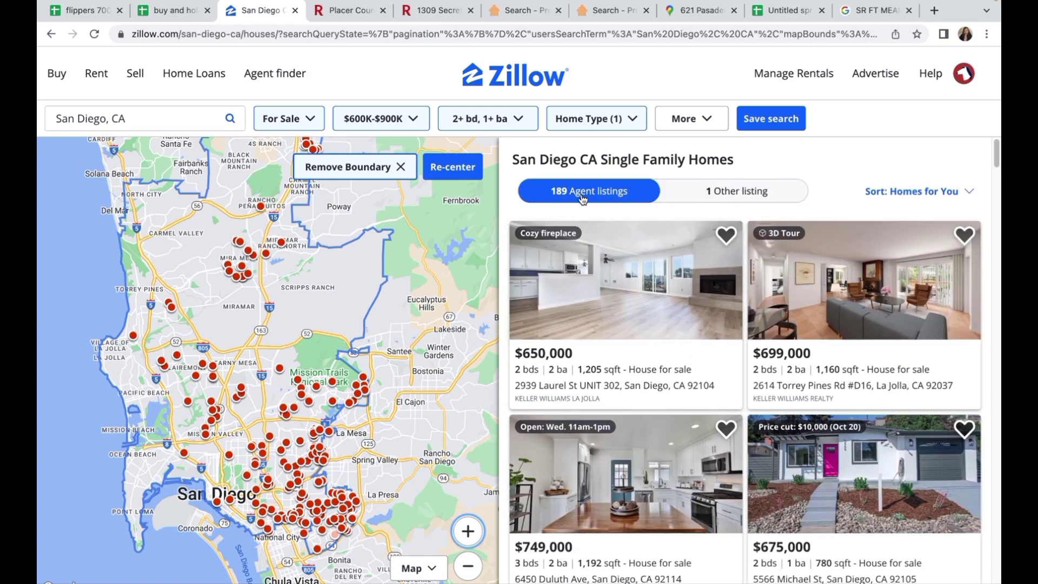
click(470, 559)
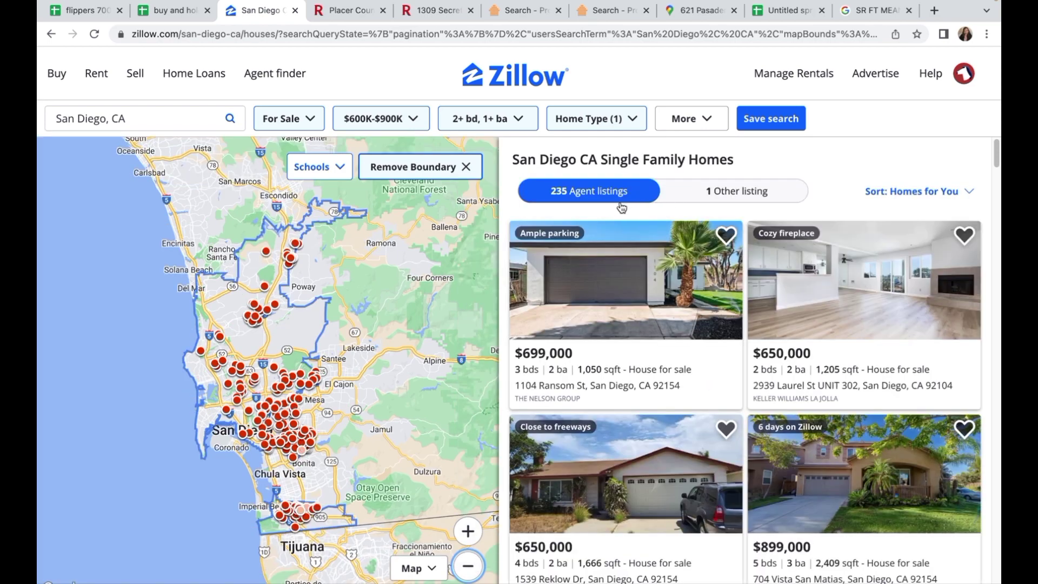
right_click(572, 287)
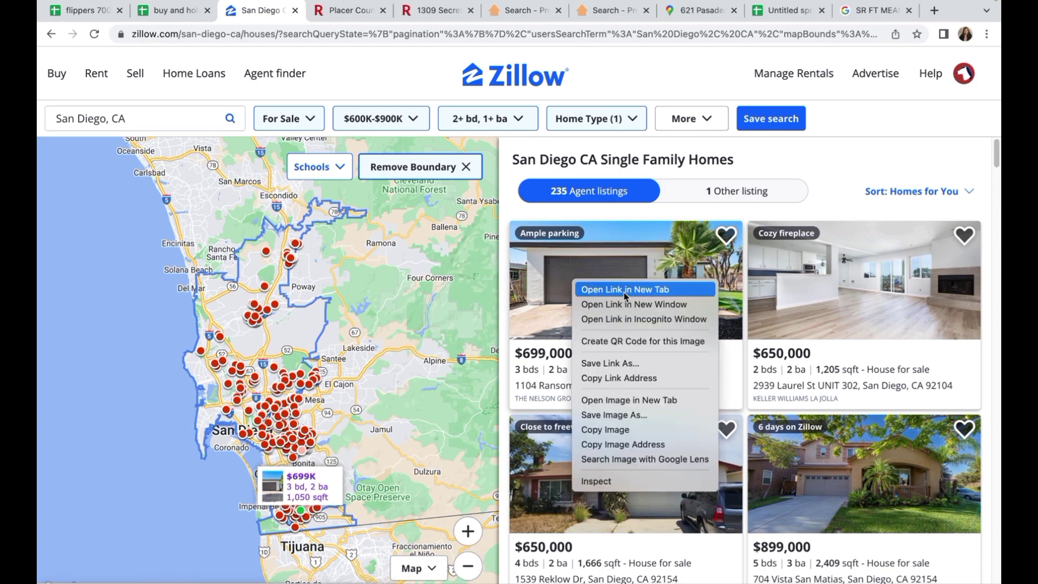
click(623, 291)
click(320, 16)
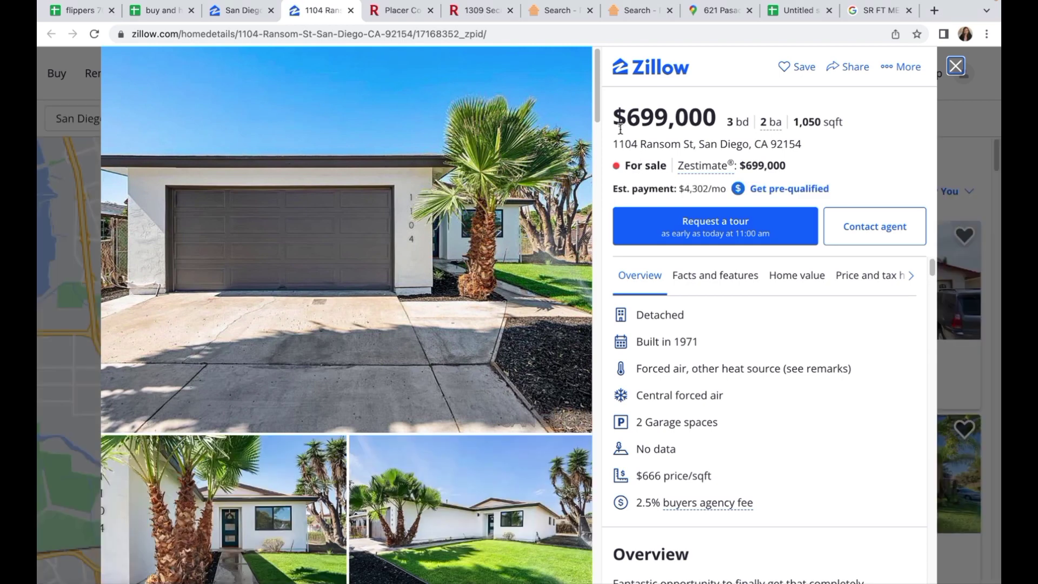
Step: Select the $699,000 price, bedroom count, and listing agent and brokerage lines
drag(620, 119, 717, 120)
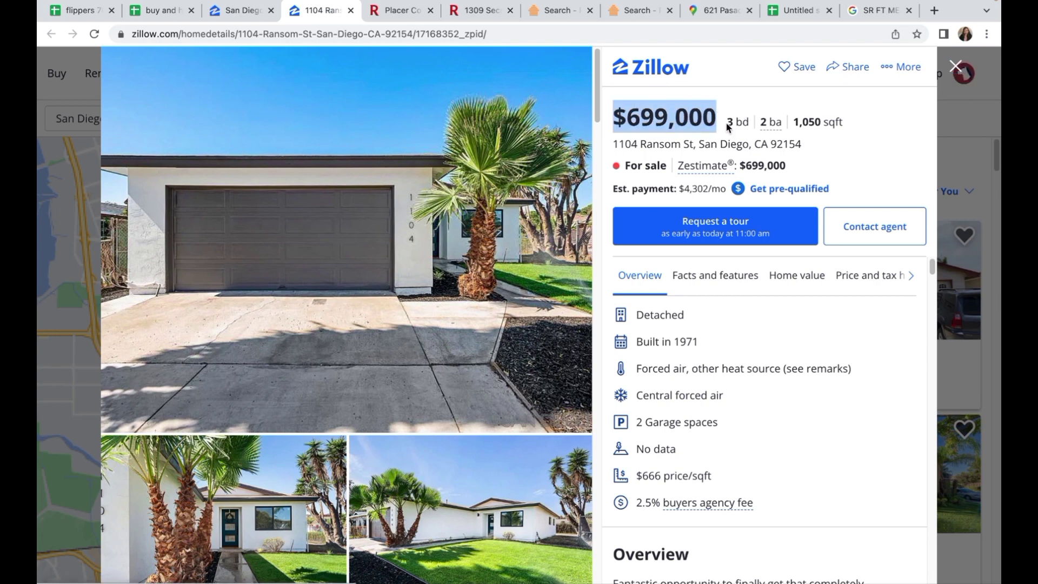
double_click(730, 122)
mouse_move(771, 130)
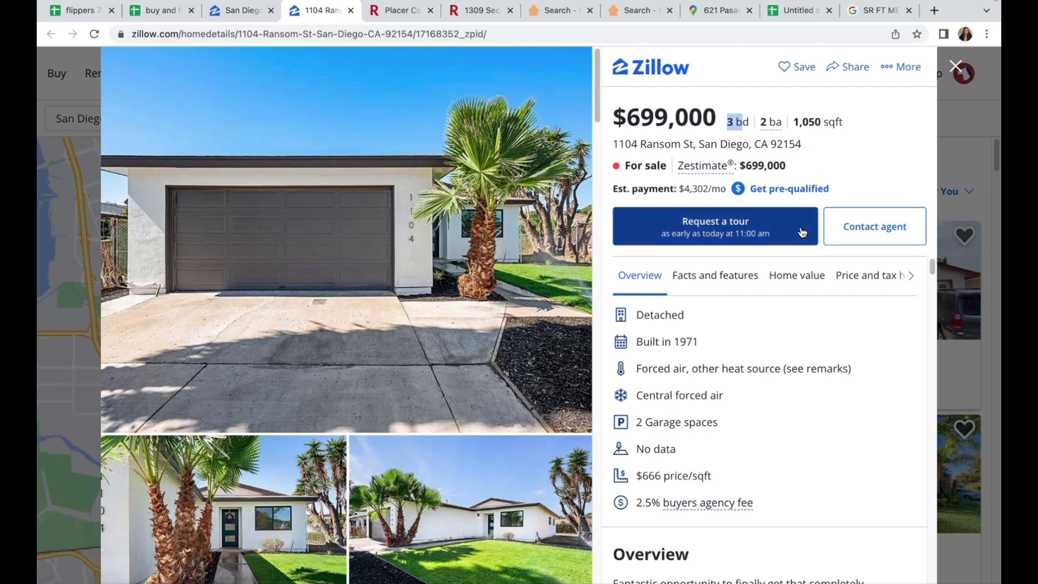
scroll(776, 303, down, 7)
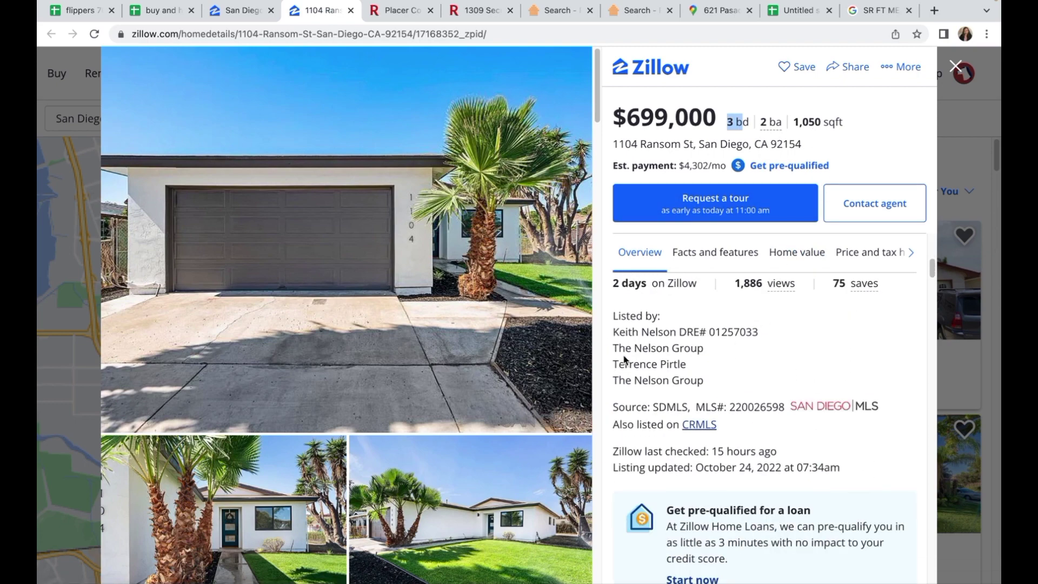
drag(613, 332, 704, 374)
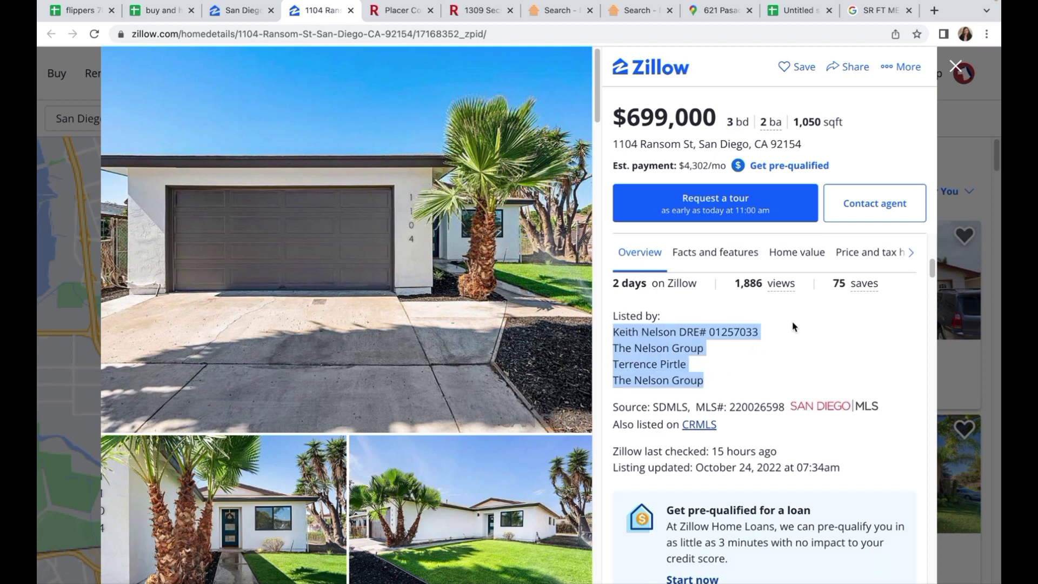
scroll(793, 334, up, 1)
scroll(792, 334, down, 1)
scroll(792, 334, up, 1)
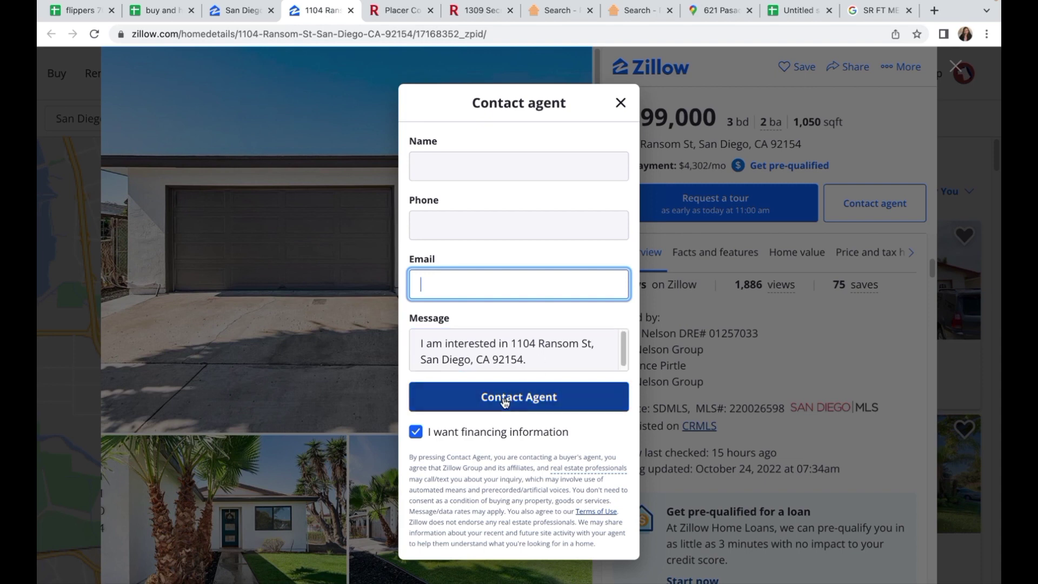
click(622, 109)
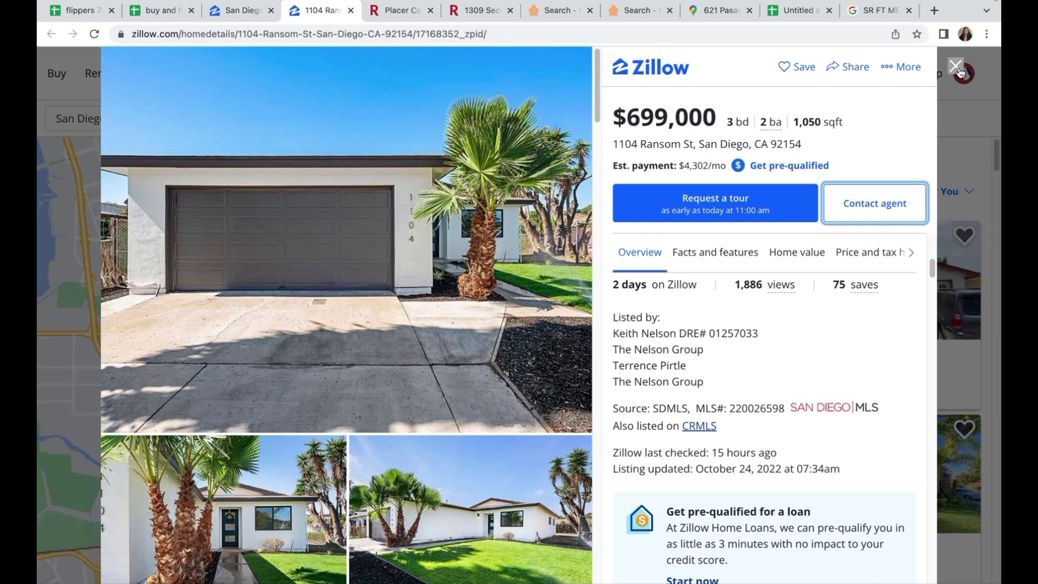
key(super+shift+5)
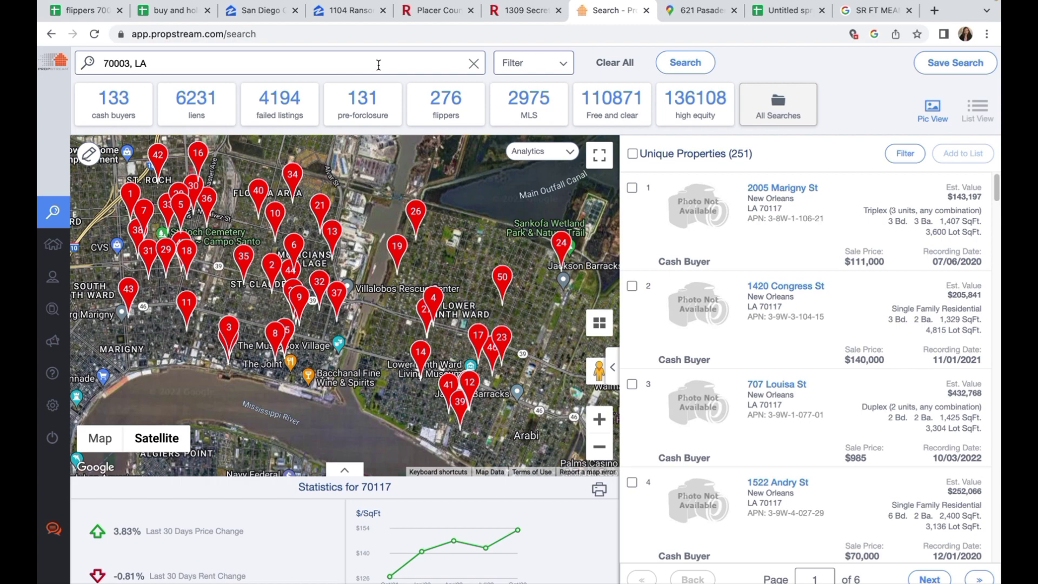
Step: Search 70003, LA and load the cash buyers list with Owner Occupied set to Any
click(379, 64)
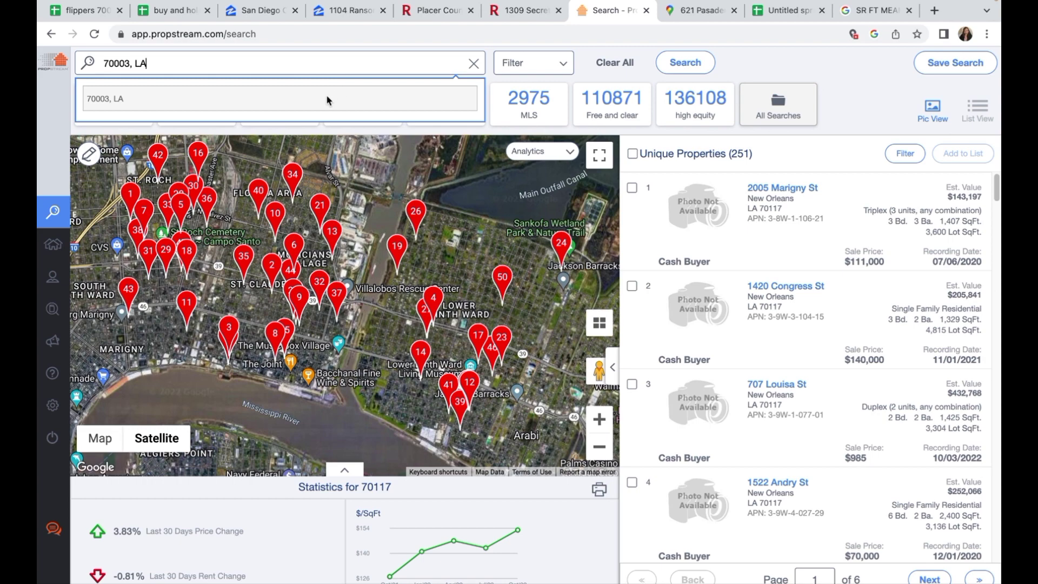
click(326, 94)
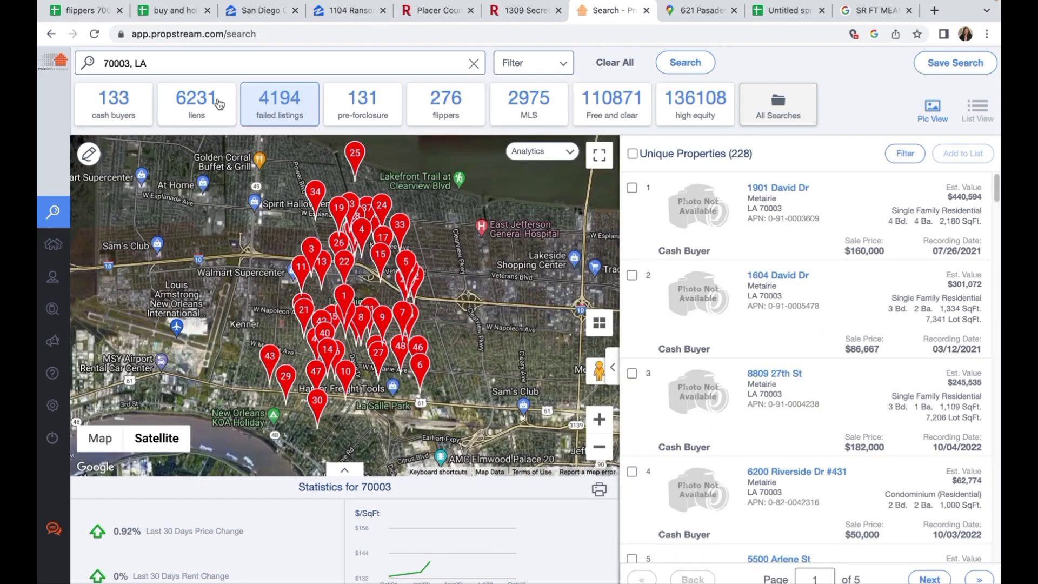
click(115, 108)
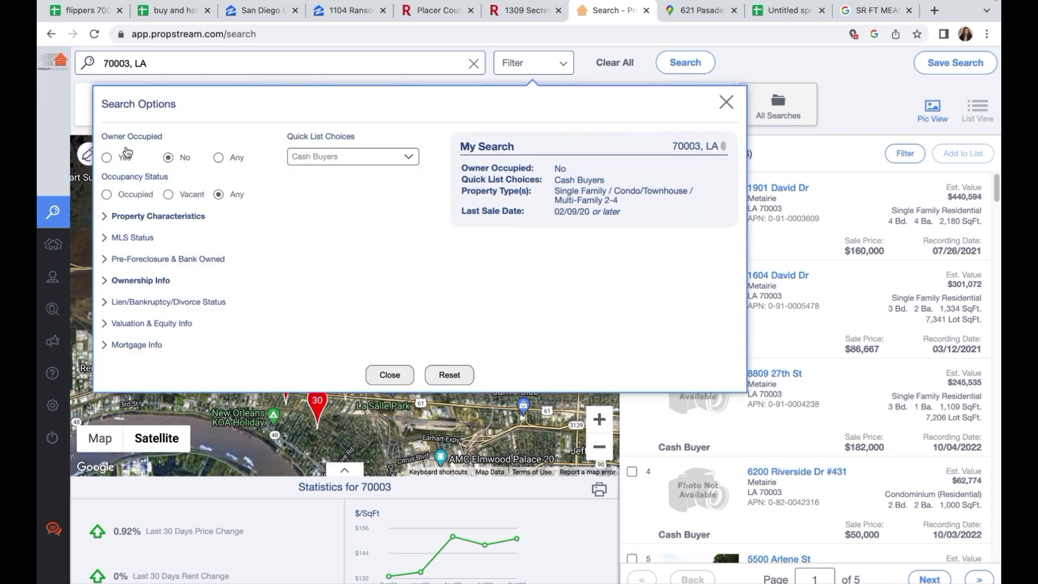
click(219, 157)
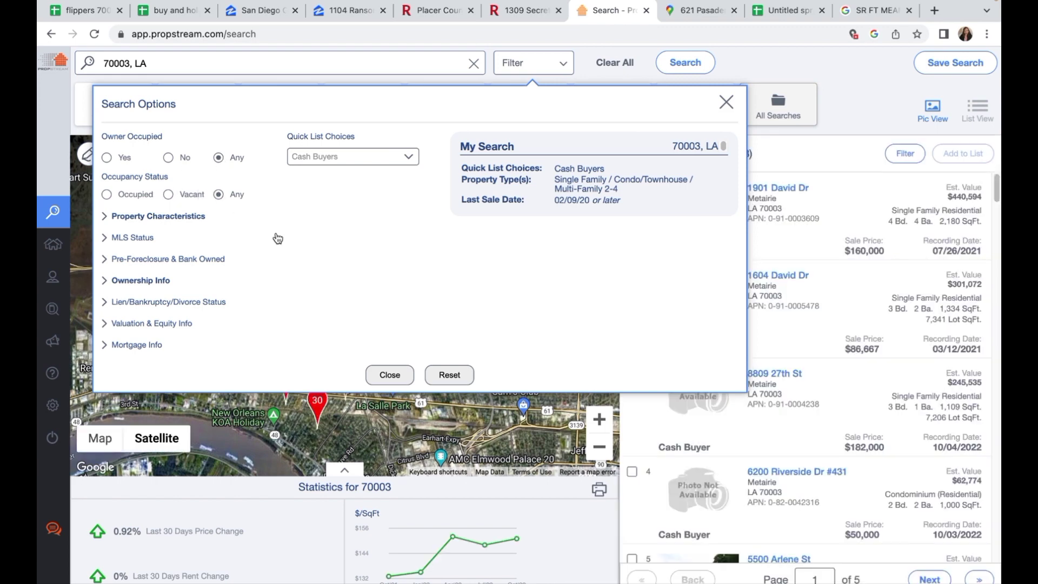
click(726, 103)
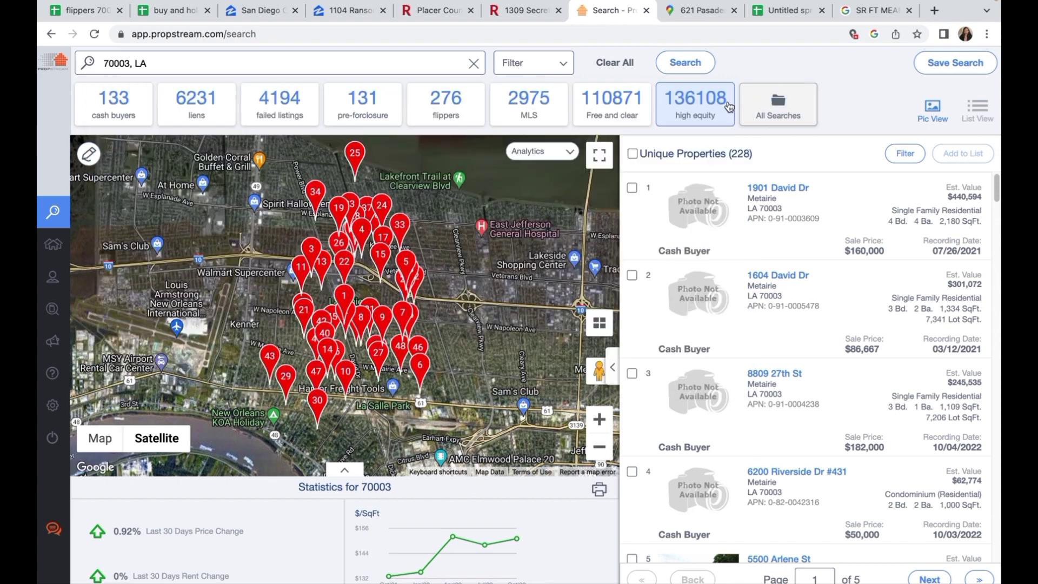
click(118, 108)
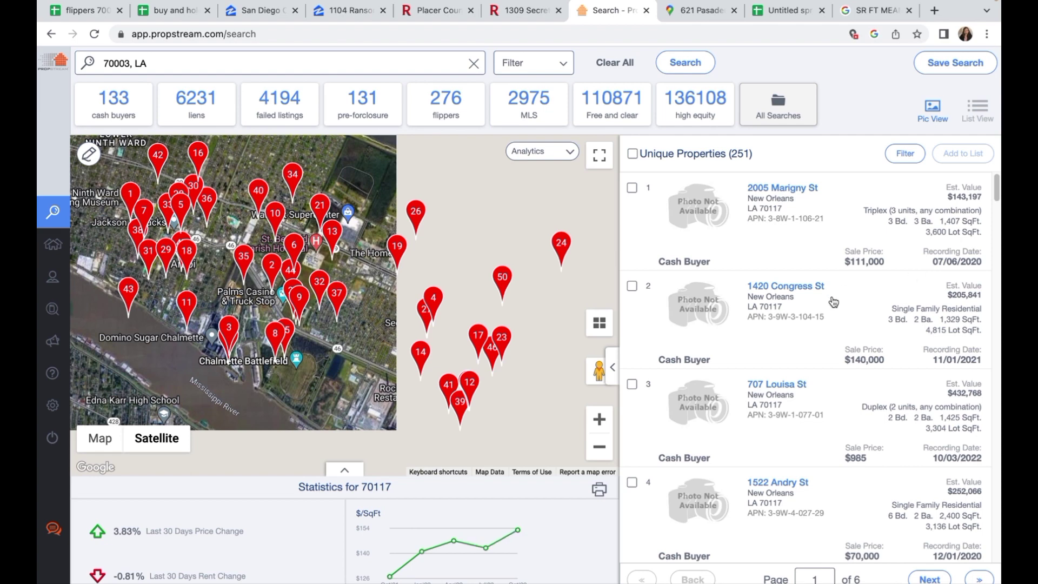
right_click(704, 209)
click(720, 209)
click(638, 10)
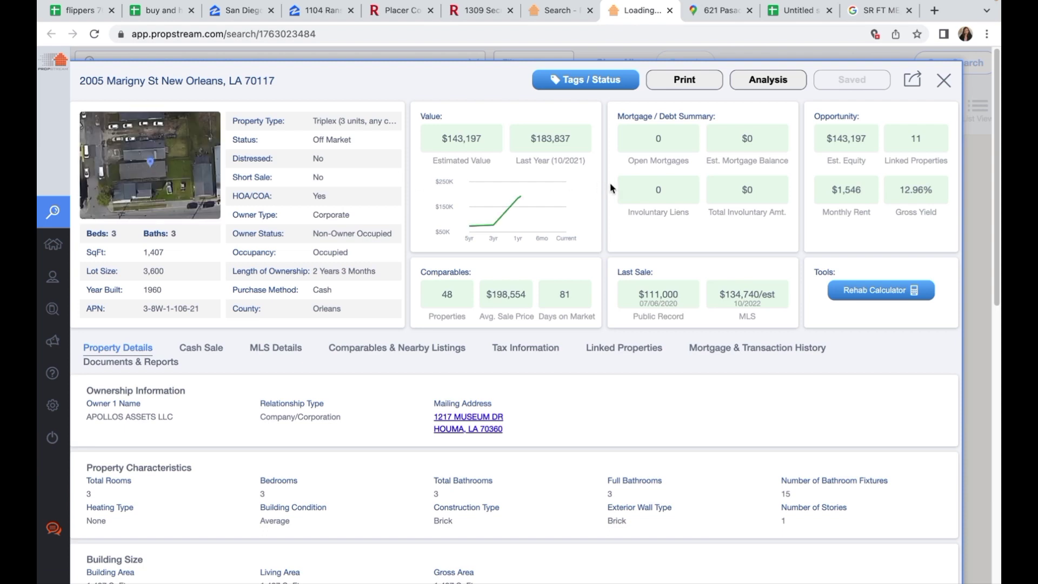
drag(80, 82, 277, 85)
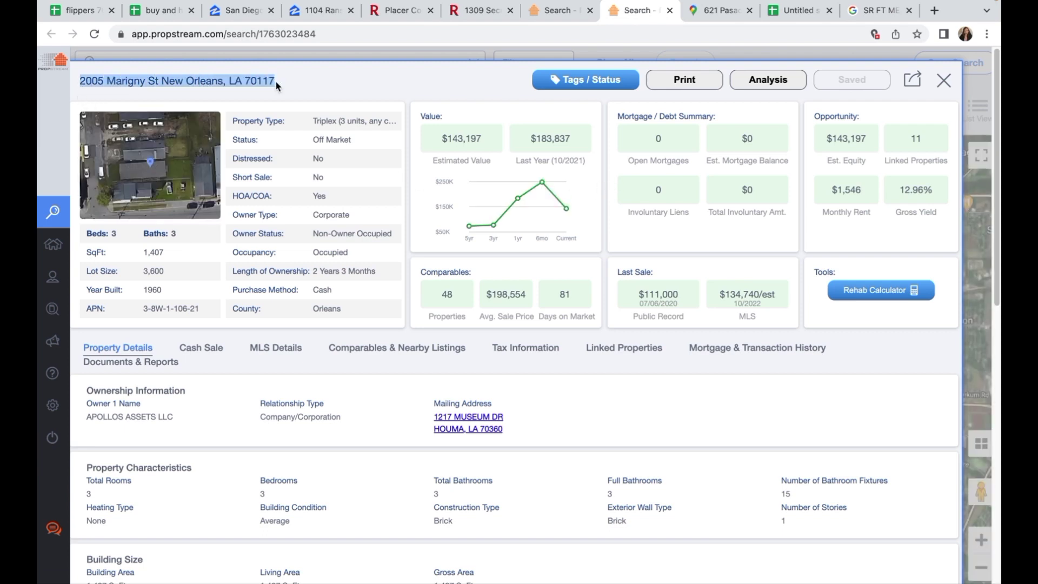
click(101, 236)
drag(101, 236, 177, 238)
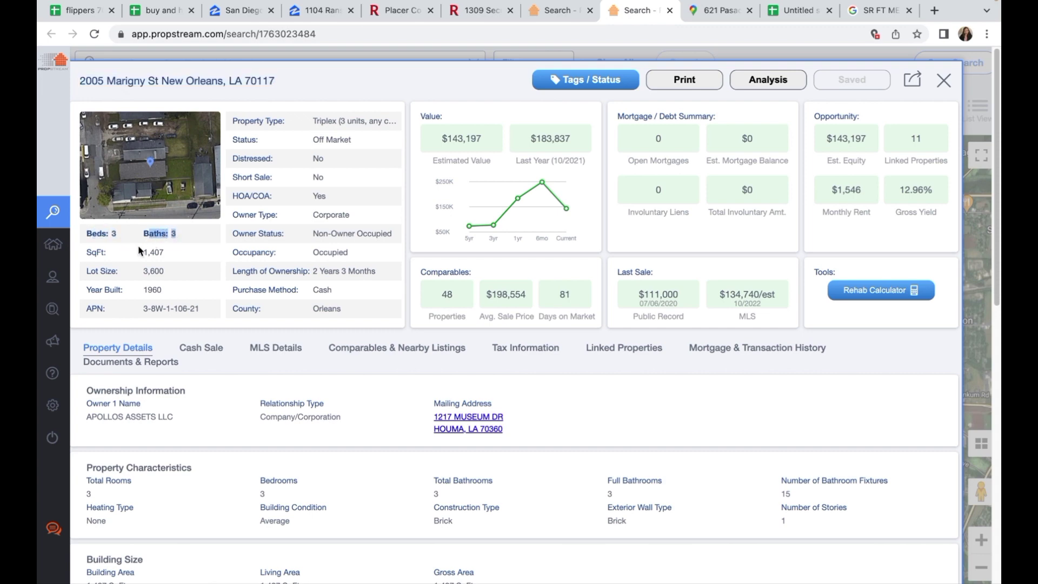
drag(90, 253, 109, 252)
drag(91, 417, 176, 420)
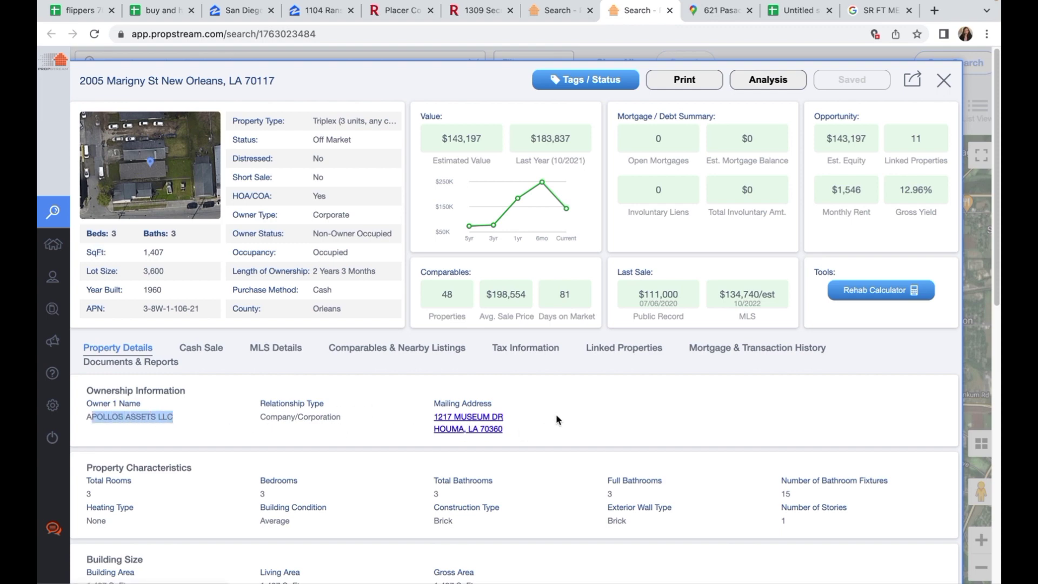
scroll(557, 416, down, 1)
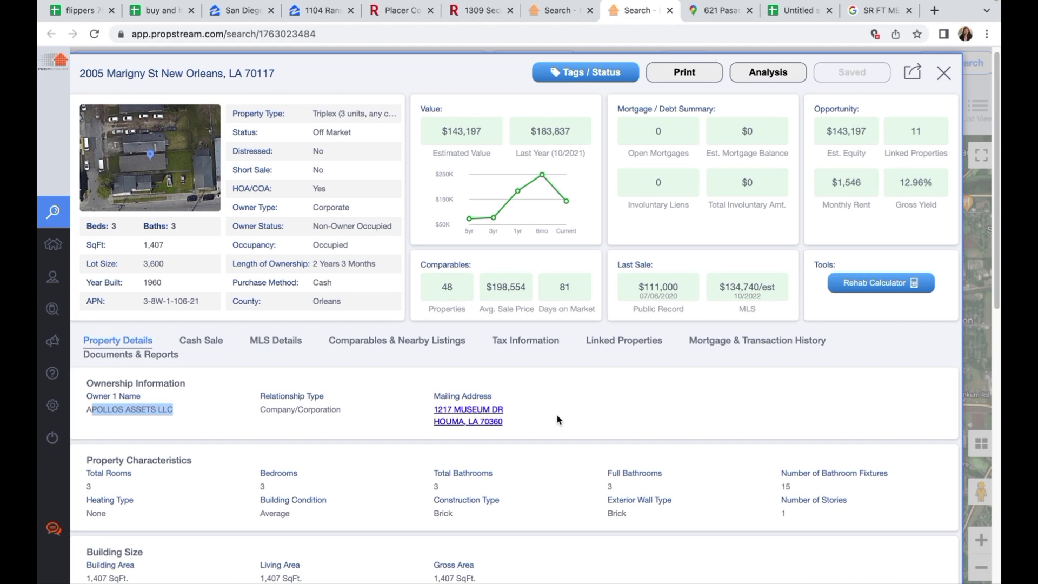
scroll(556, 420, up, 1)
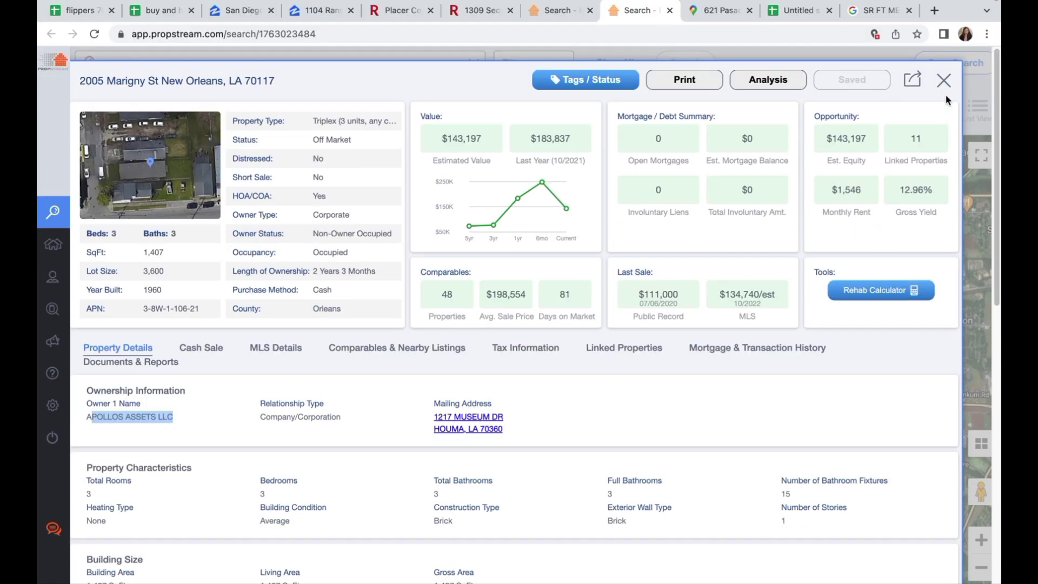
click(943, 81)
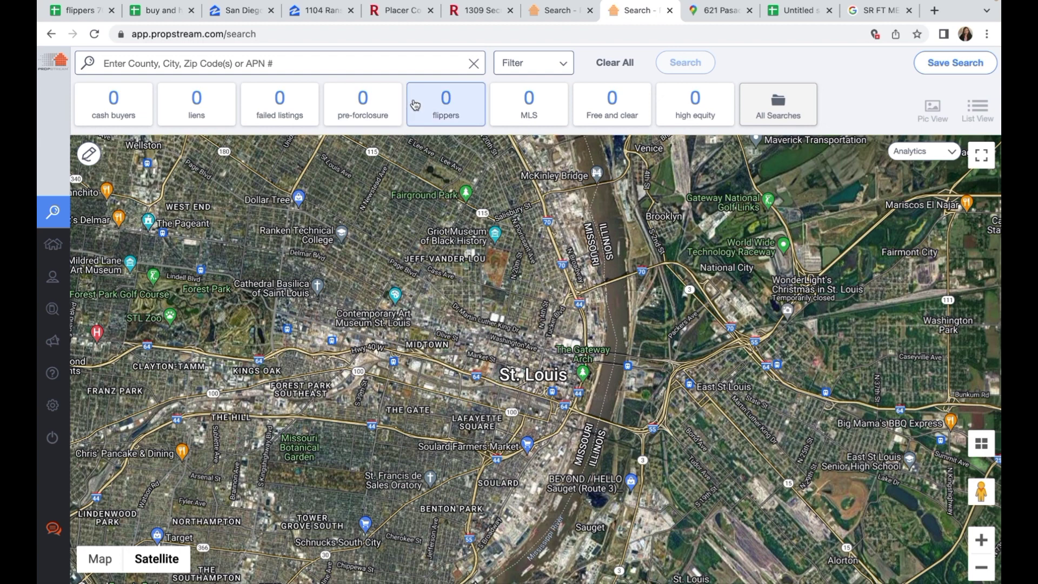
Step: Close the duplicate search tab and load the flippers list for 70003, LA
click(374, 62)
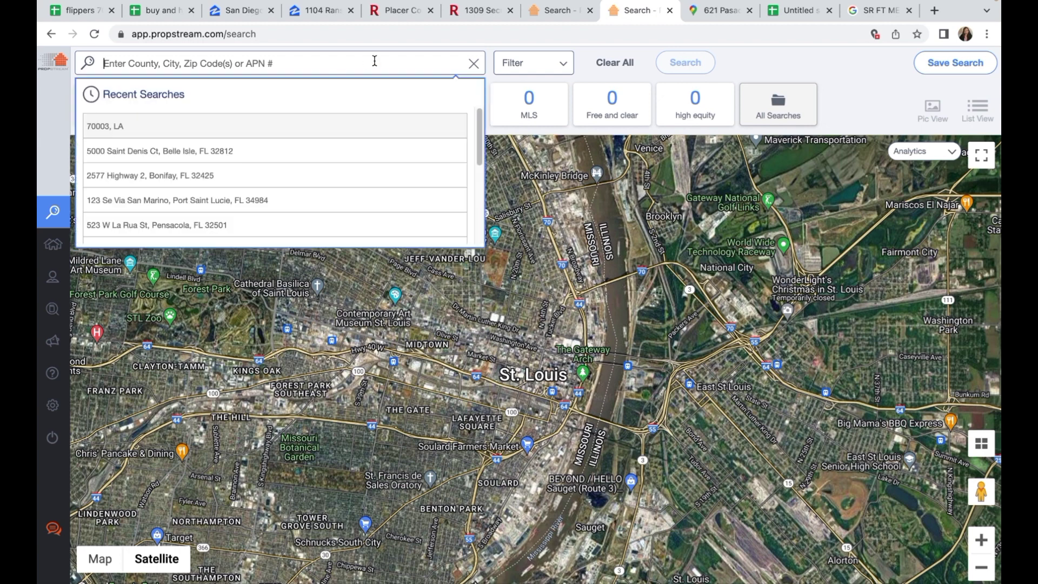
click(669, 11)
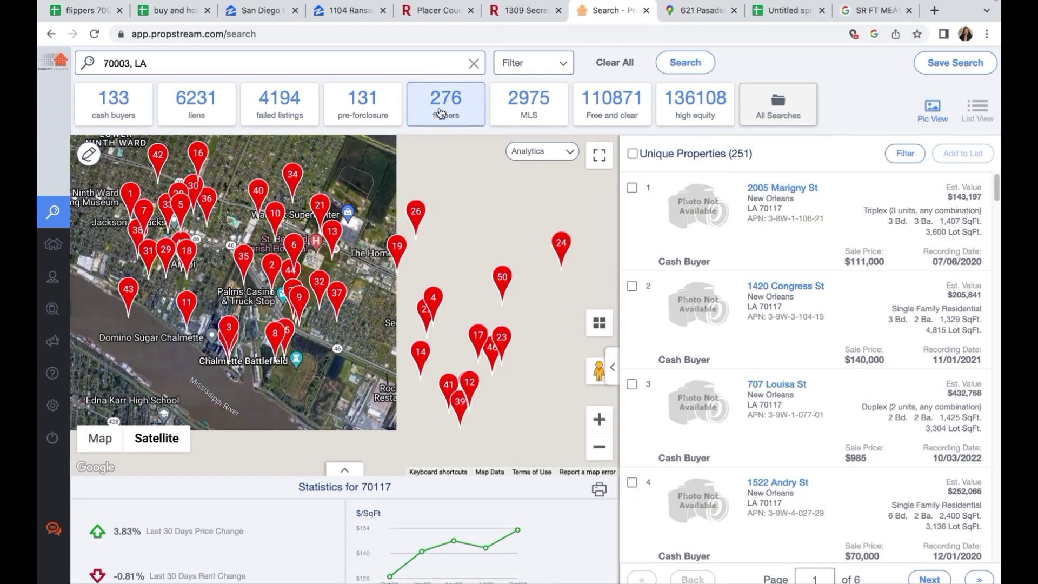
click(441, 113)
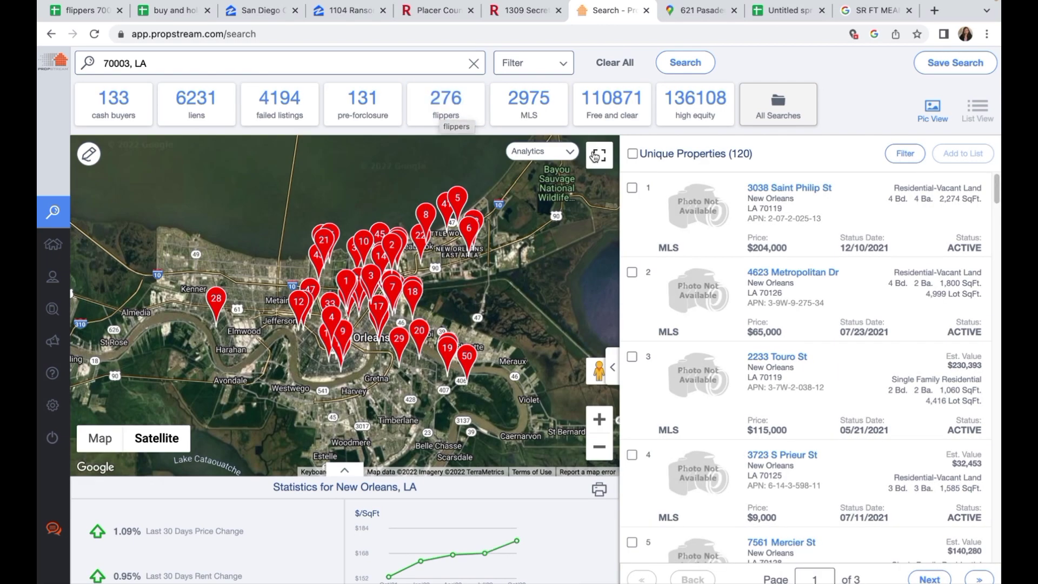
click(565, 65)
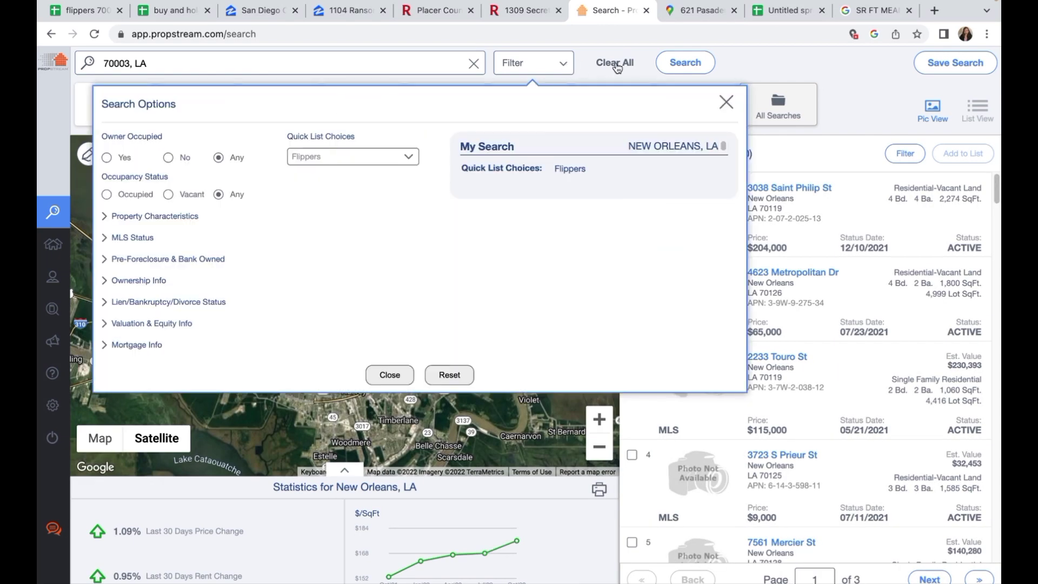
click(726, 103)
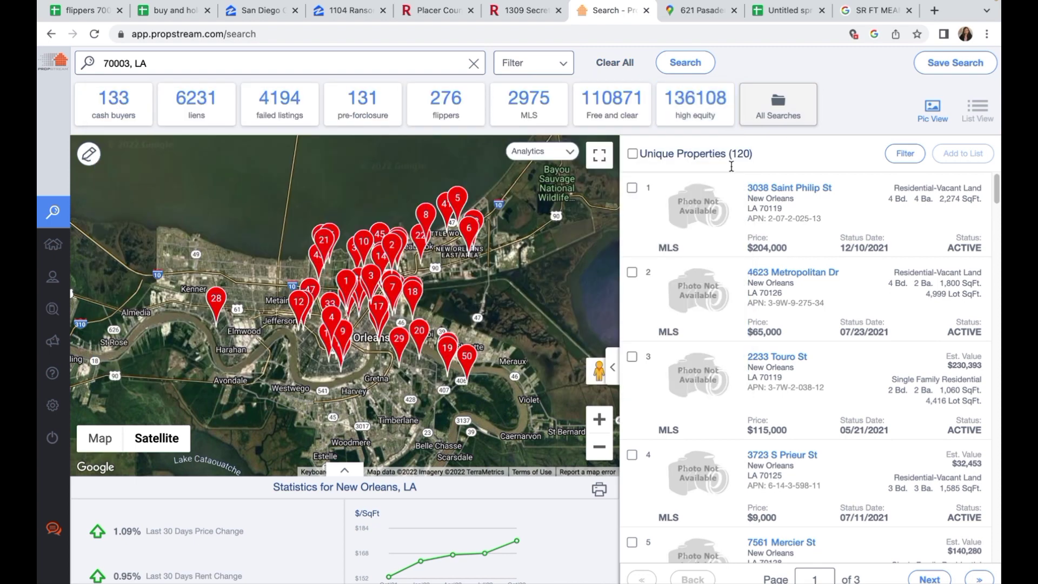
right_click(734, 211)
click(757, 216)
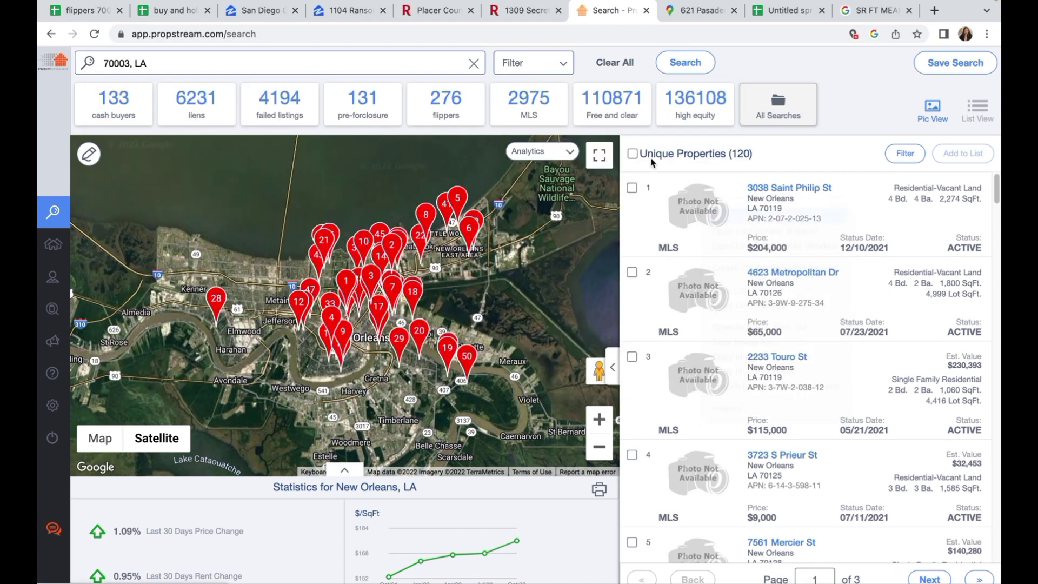
click(638, 13)
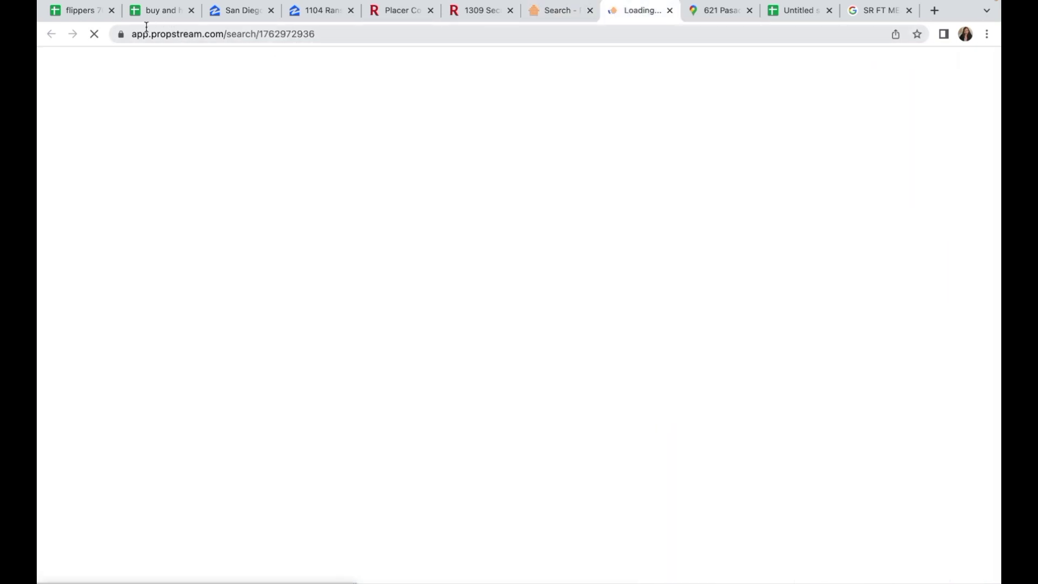
click(90, 16)
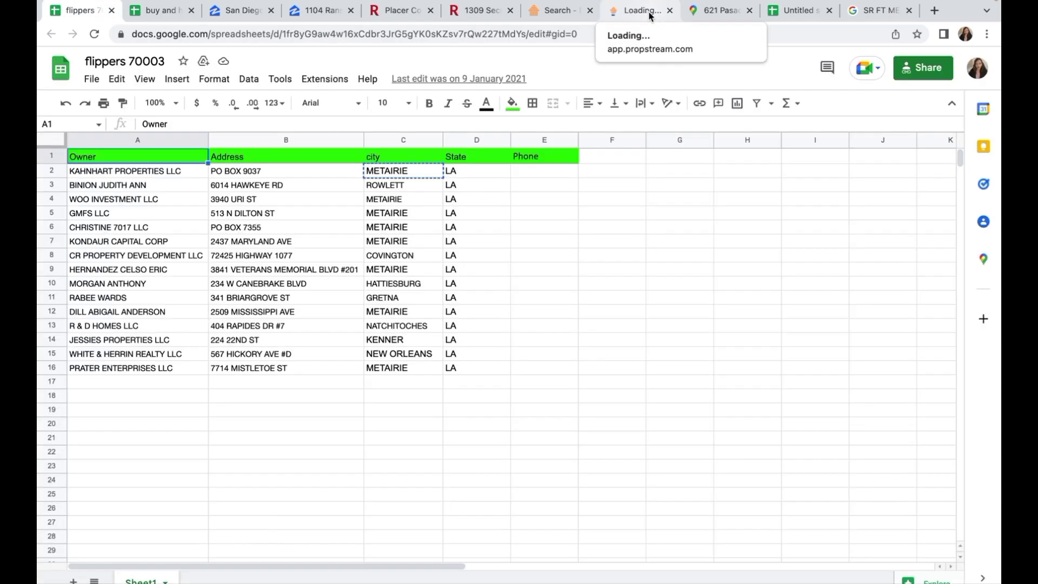
click(643, 10)
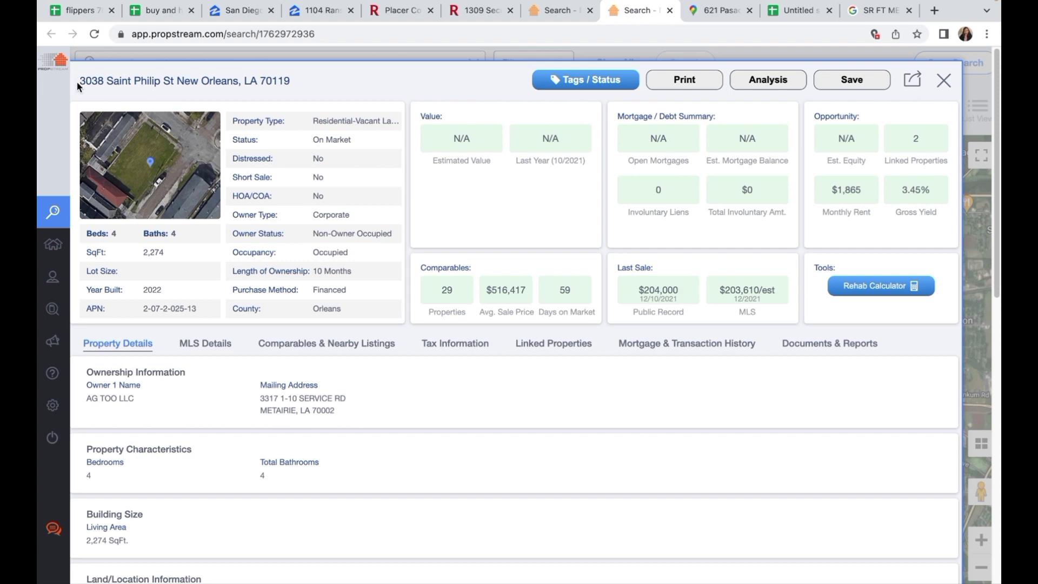
drag(78, 87, 297, 88)
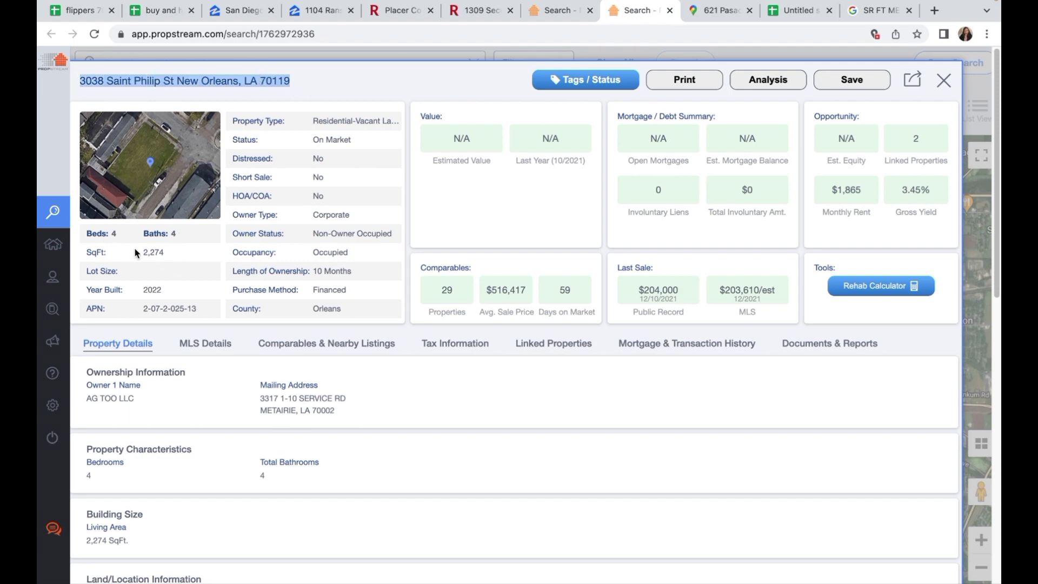
drag(91, 234, 186, 235)
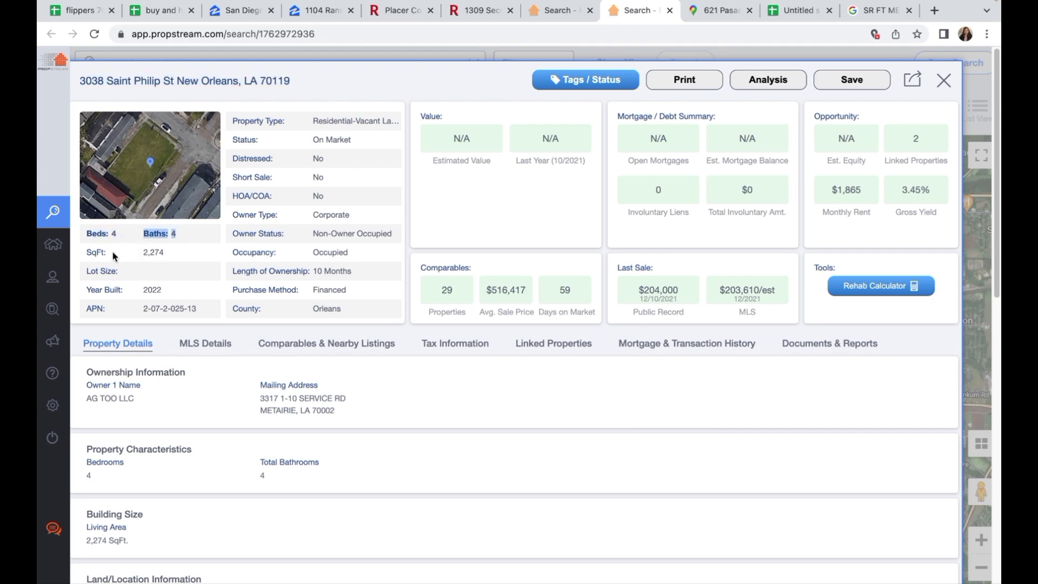
drag(137, 257, 179, 258)
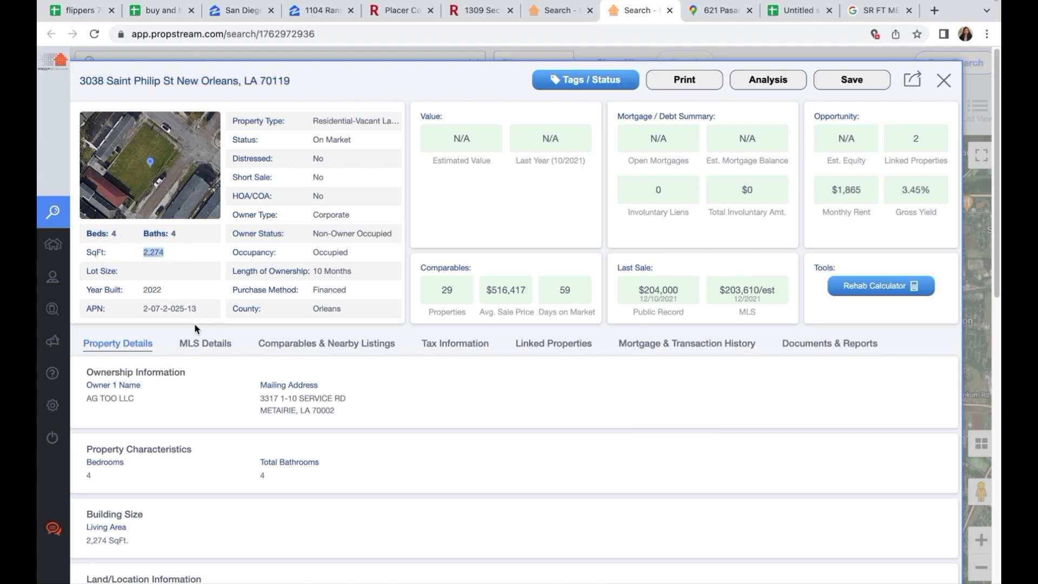
drag(88, 399, 148, 409)
drag(259, 400, 355, 415)
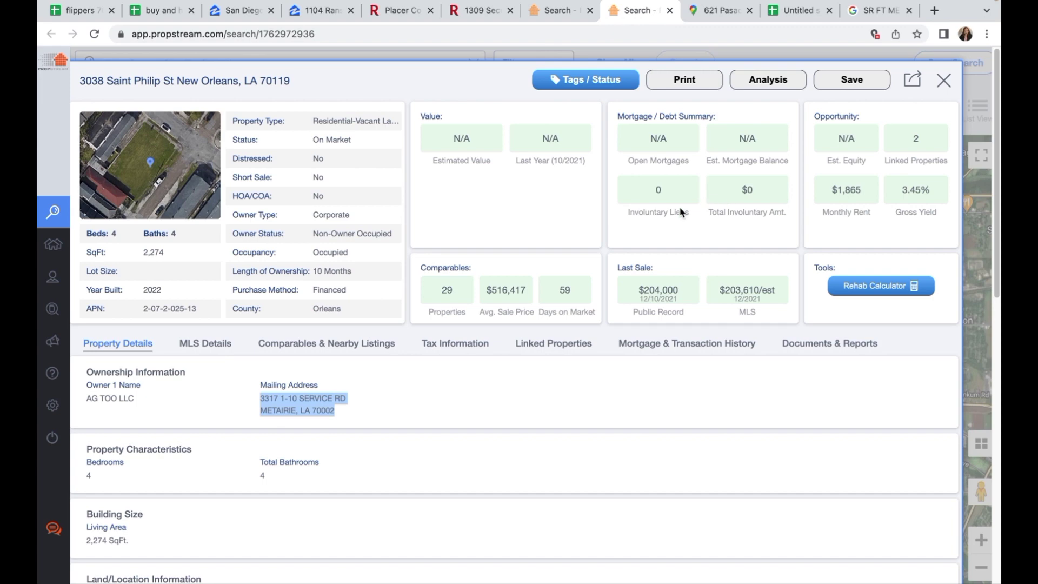
scroll(527, 268, down, 10)
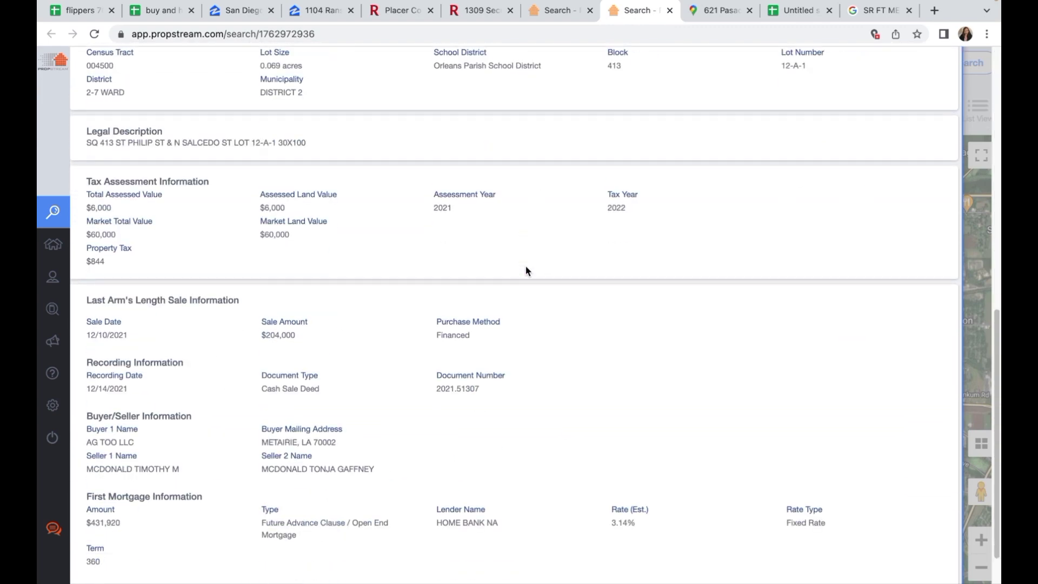
scroll(527, 269, up, 10)
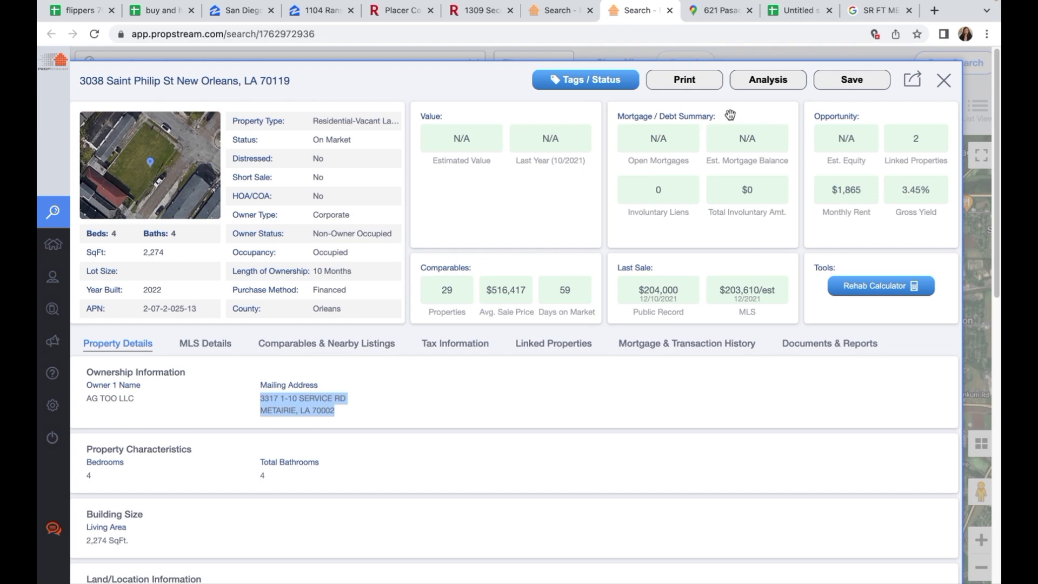
key(super+shift+5)
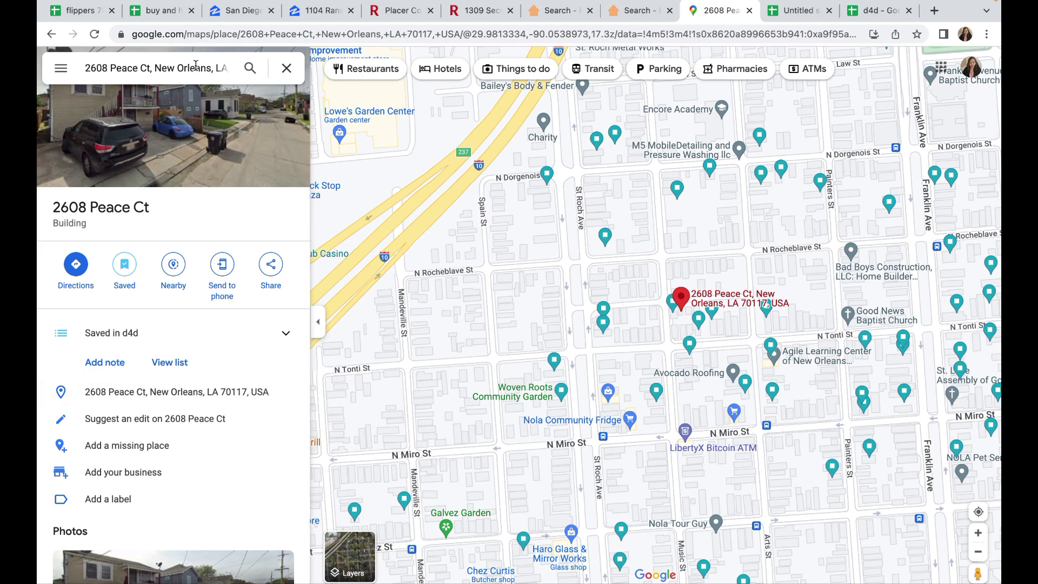
click(246, 69)
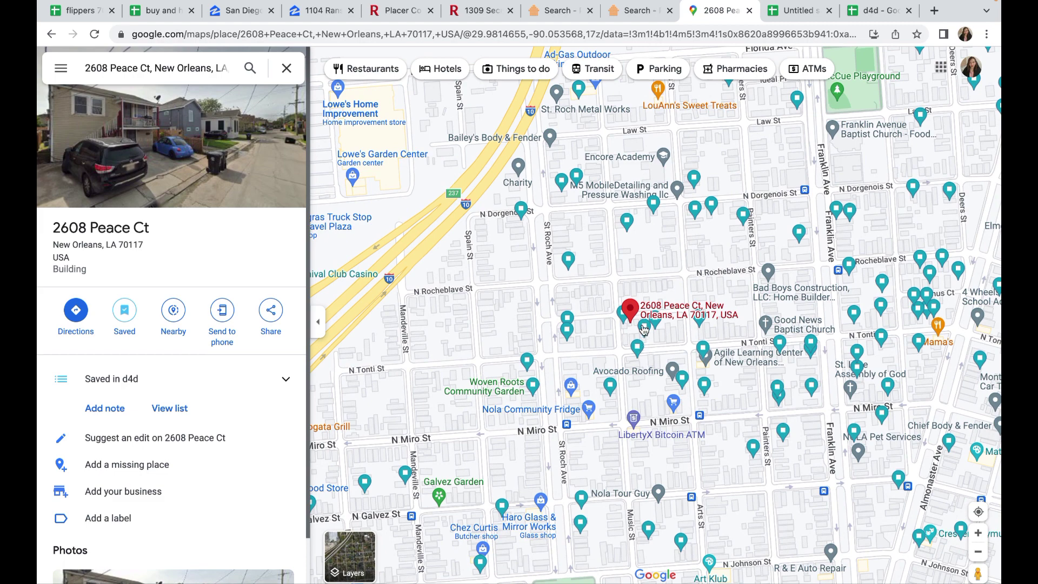
click(658, 293)
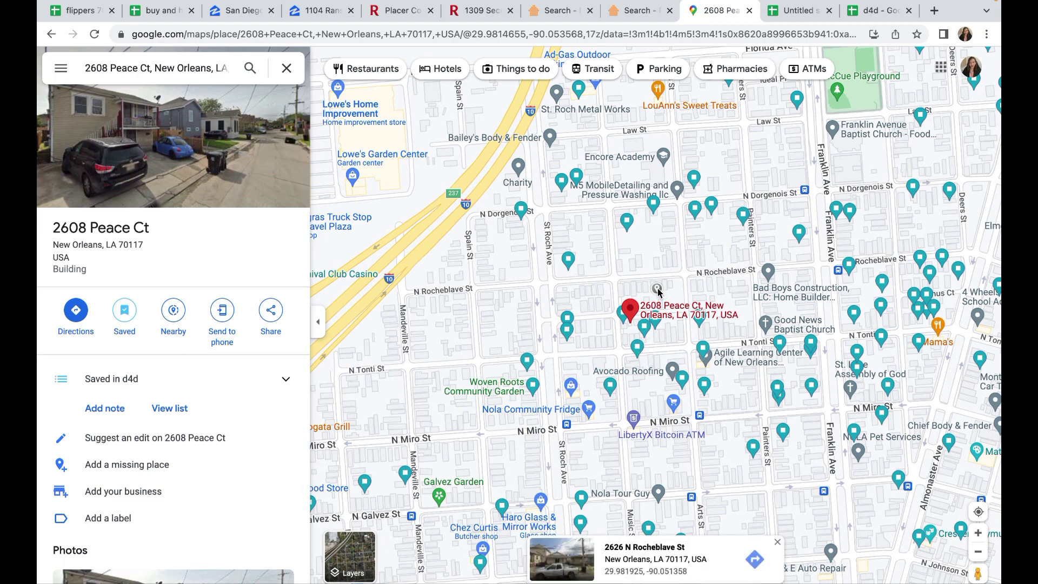
click(634, 309)
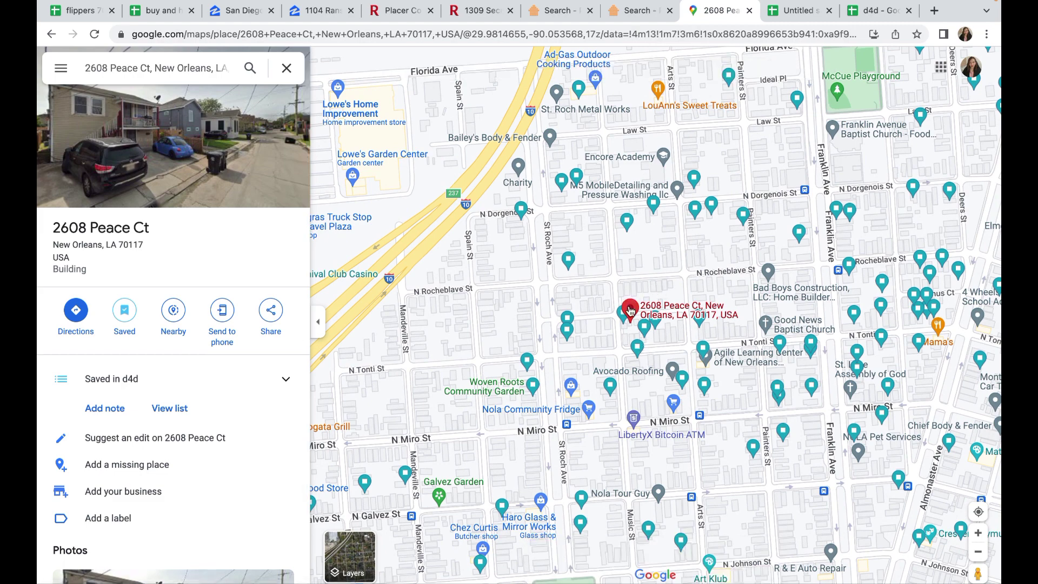
scroll(631, 309, up, 1)
click(632, 358)
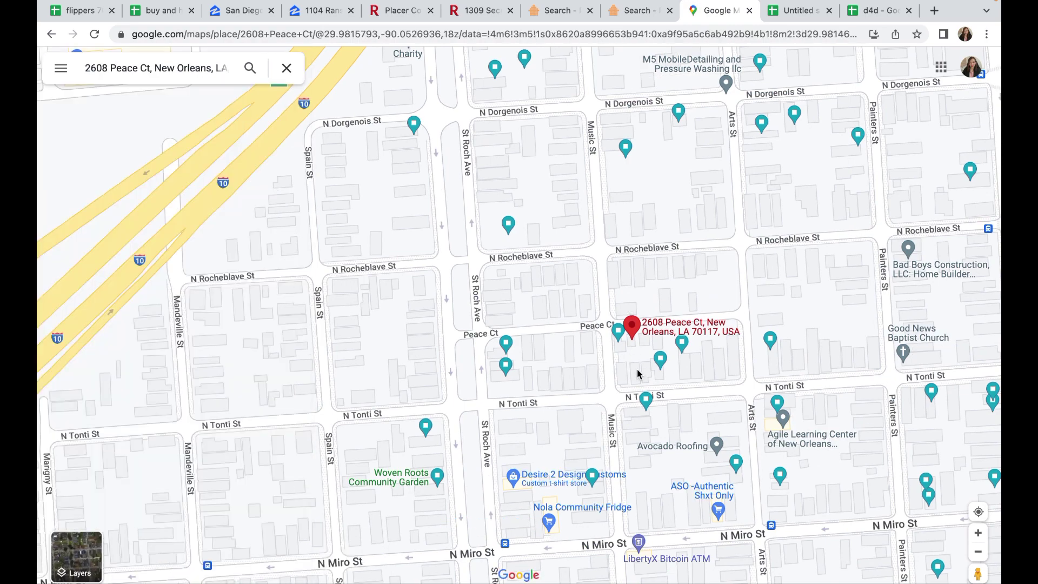
scroll(638, 370, up, 1)
click(639, 372)
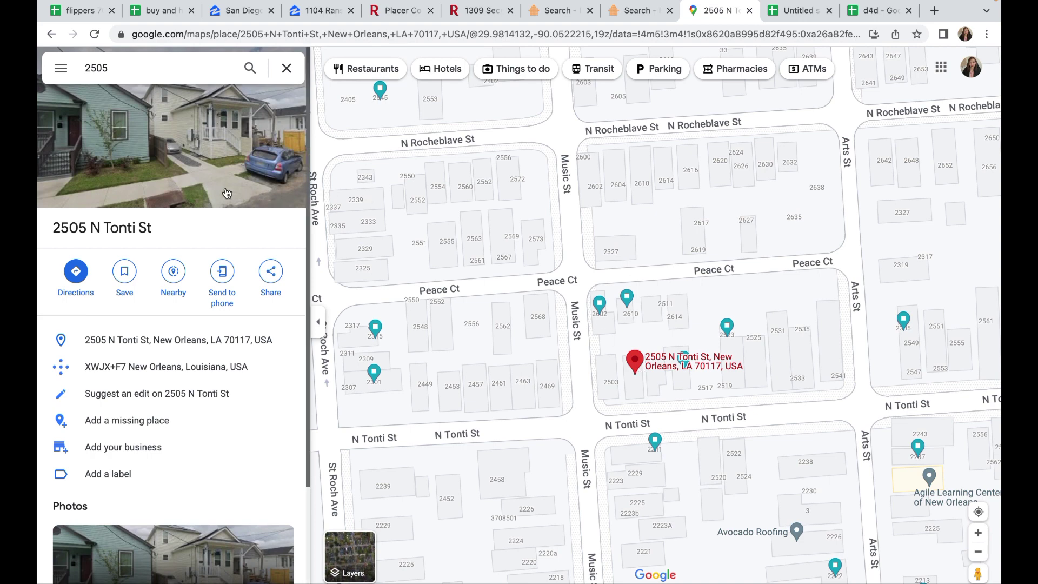
click(204, 173)
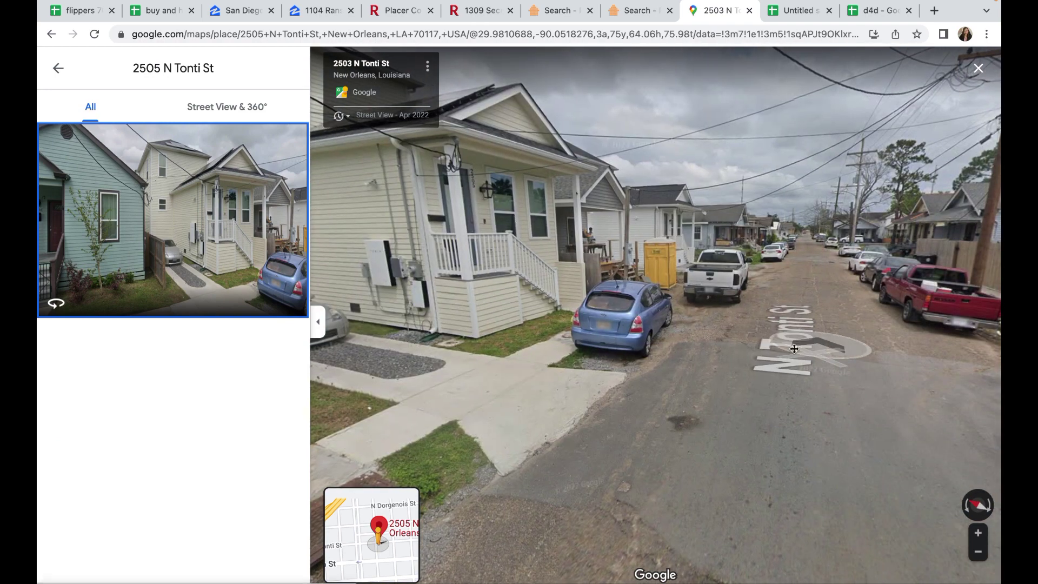
drag(794, 349, 646, 363)
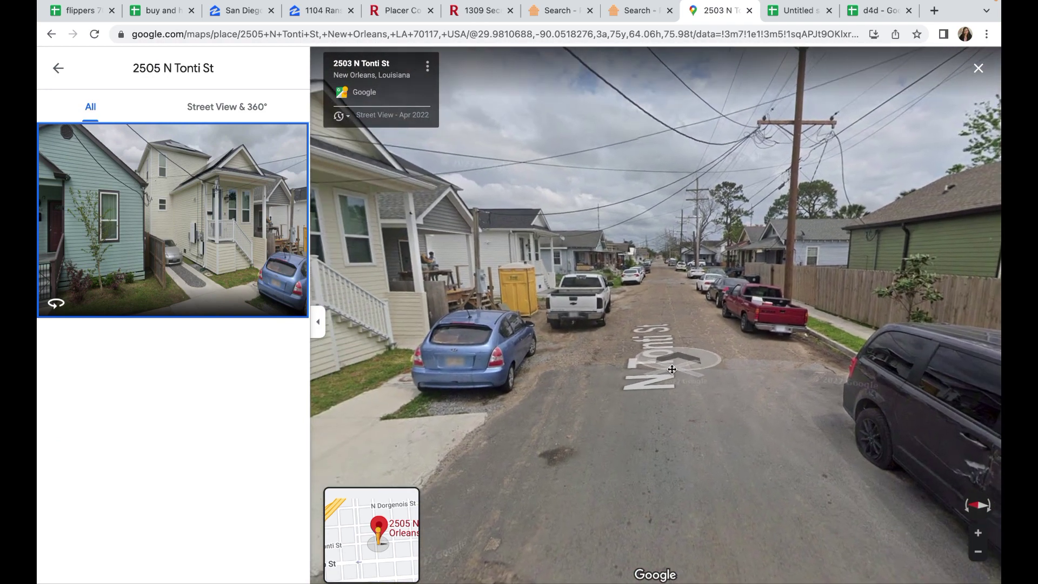
drag(645, 356, 659, 365)
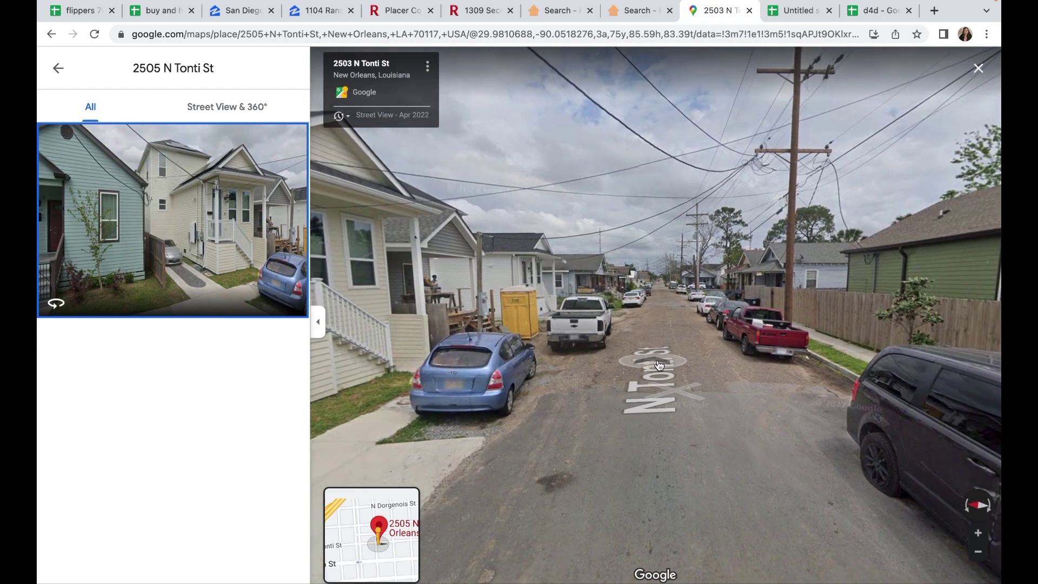
click(666, 323)
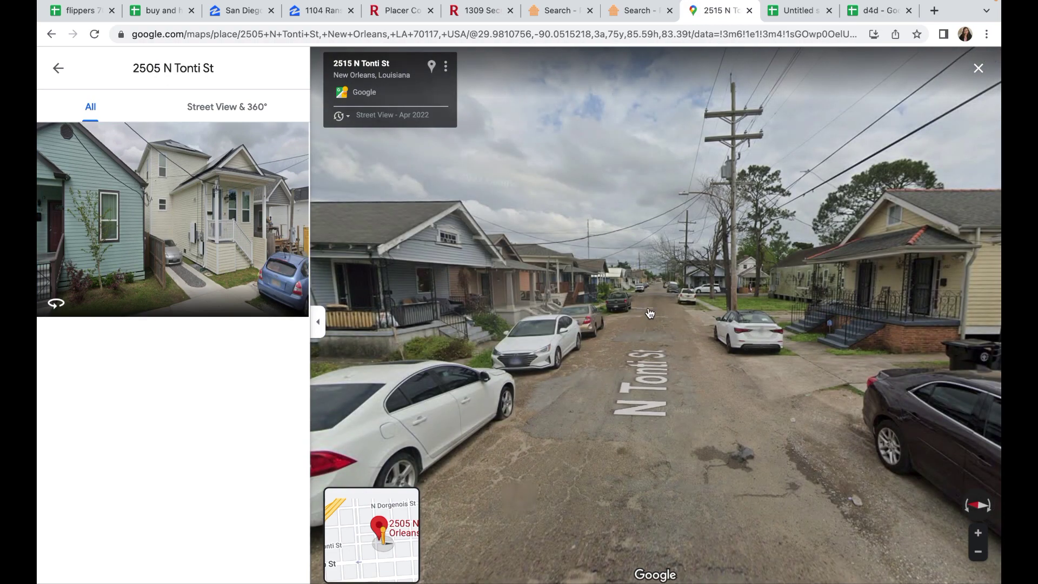
click(661, 323)
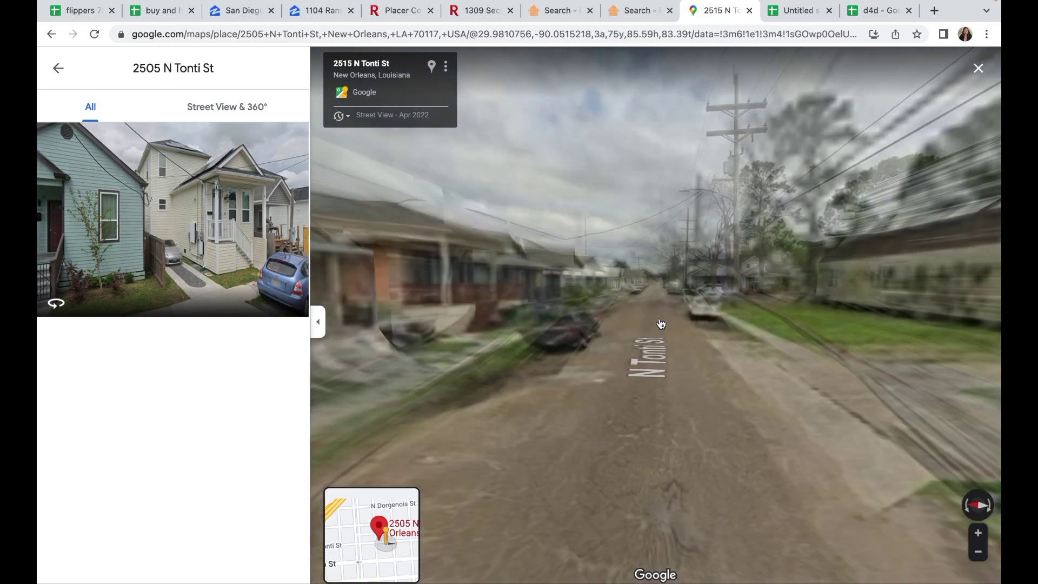
mouse_move(656, 322)
mouse_down()
mouse_move(509, 329)
mouse_move(667, 340)
mouse_up()
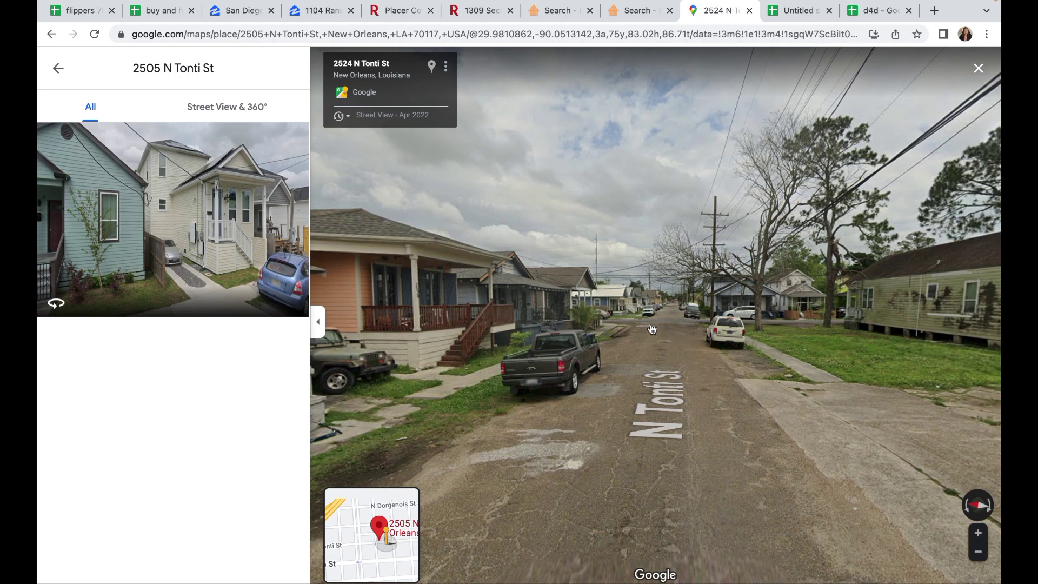
click(669, 322)
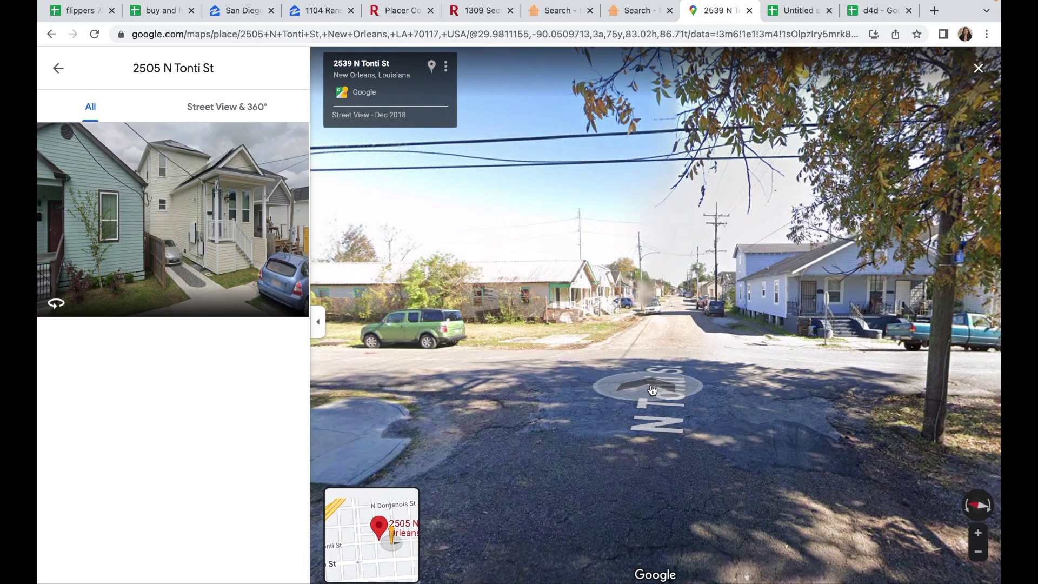
click(681, 353)
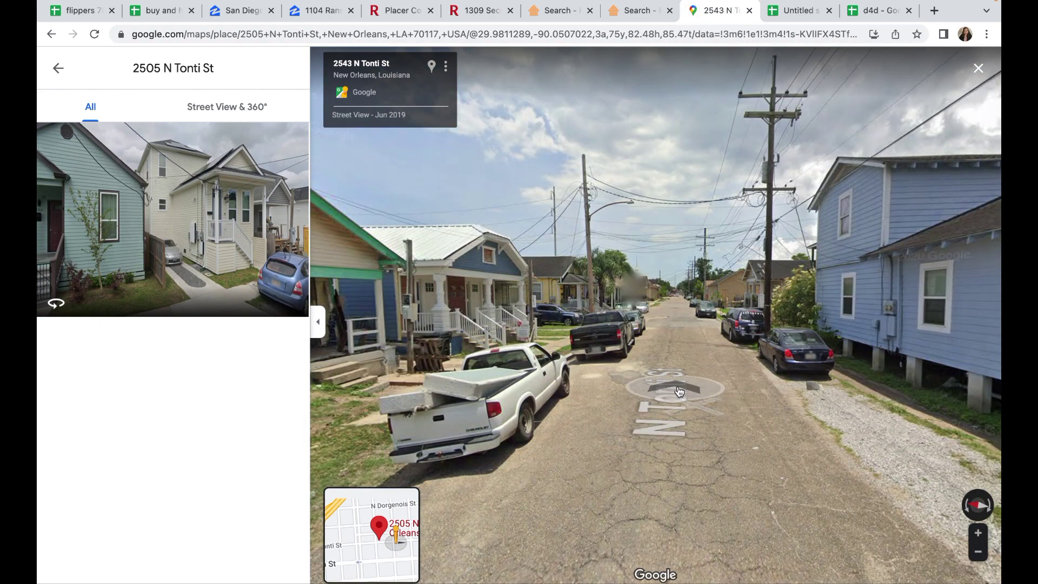
click(680, 390)
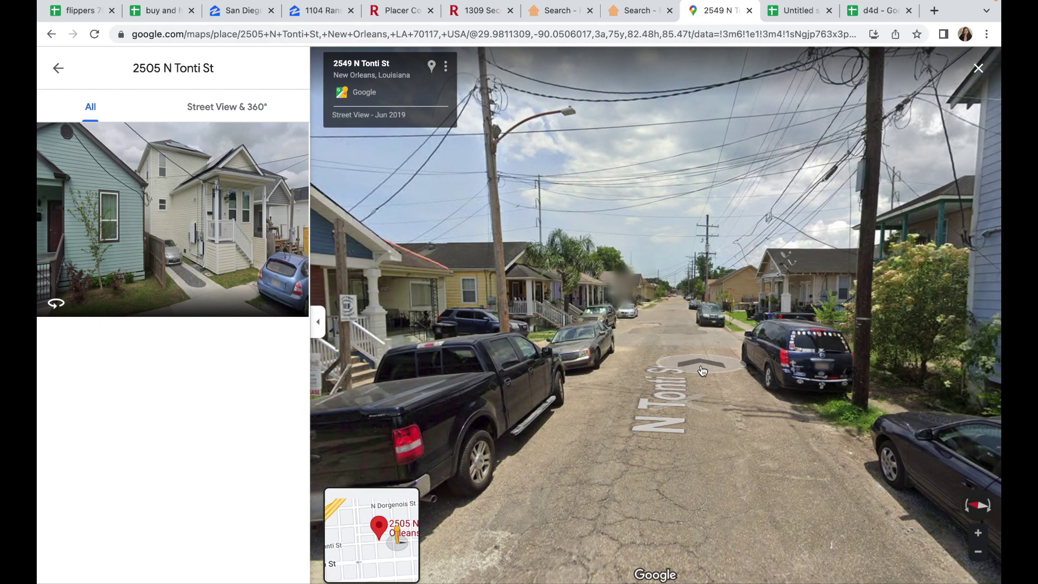
click(692, 377)
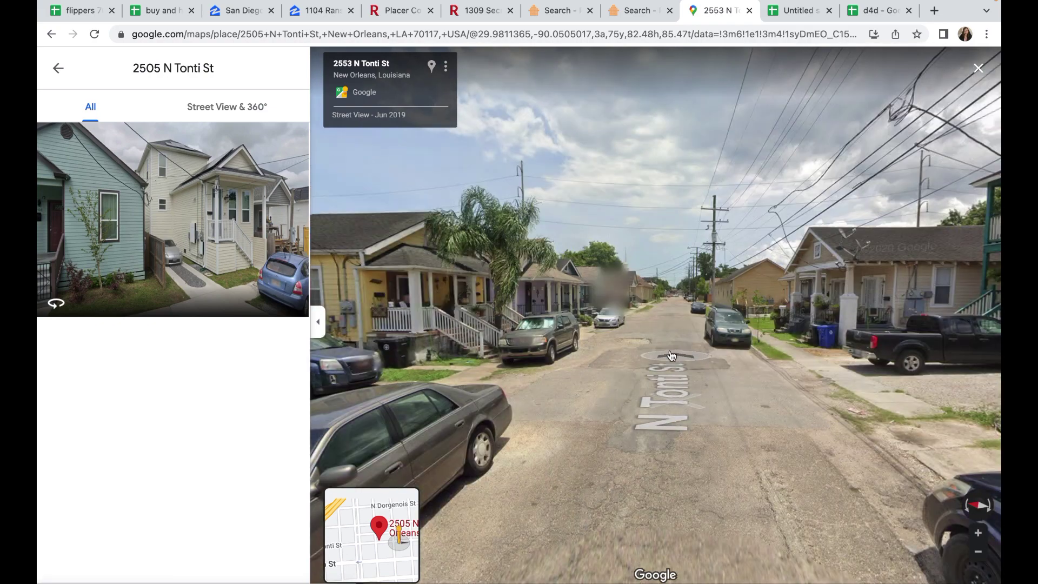
click(666, 354)
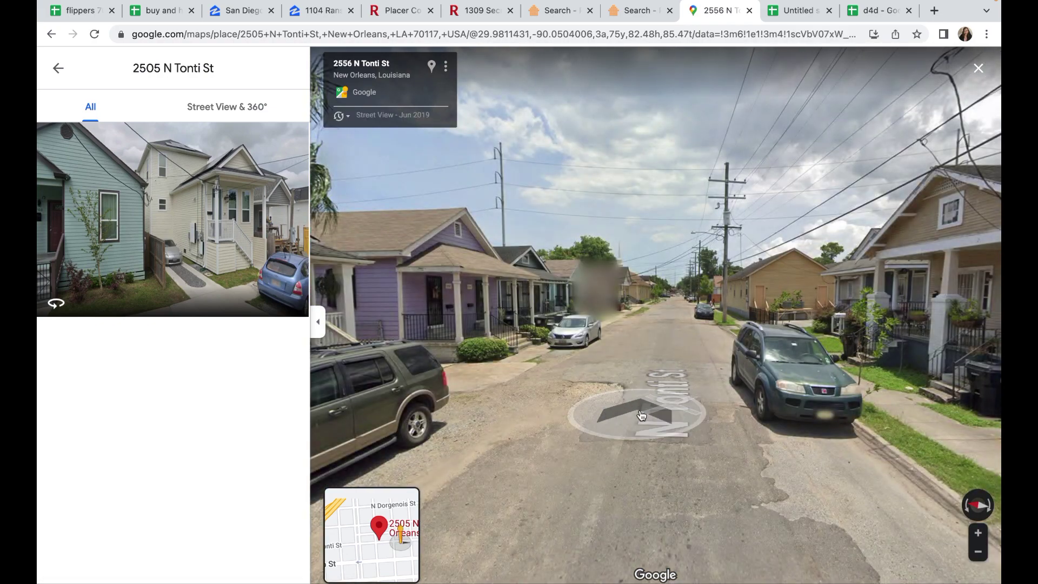
click(642, 416)
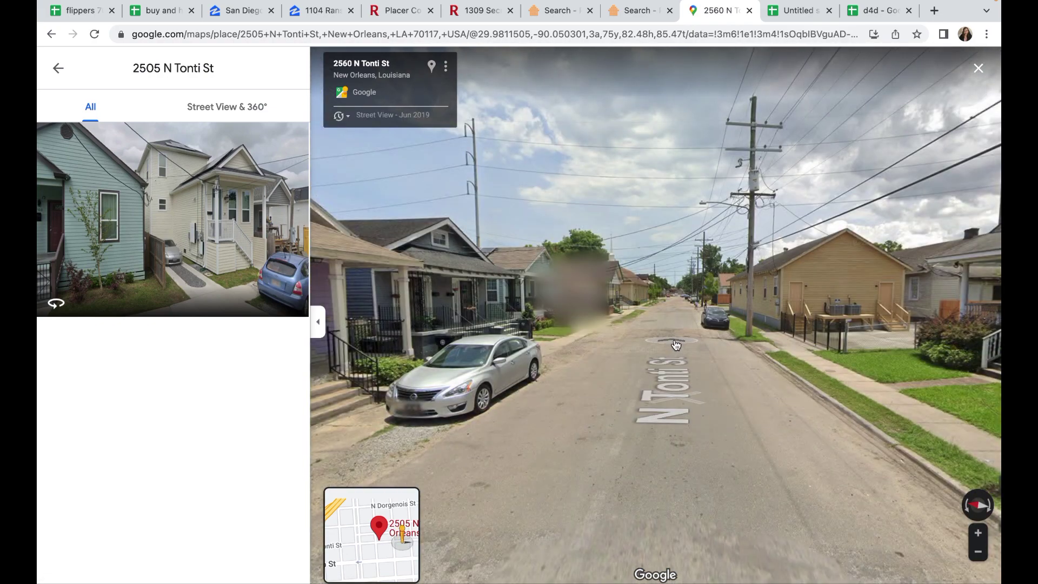
click(653, 340)
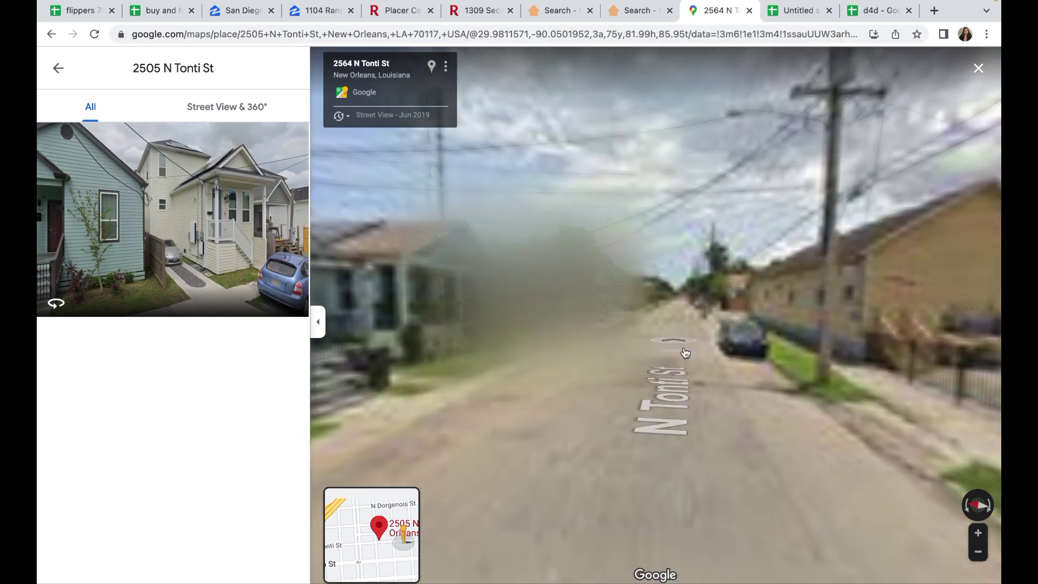
click(682, 369)
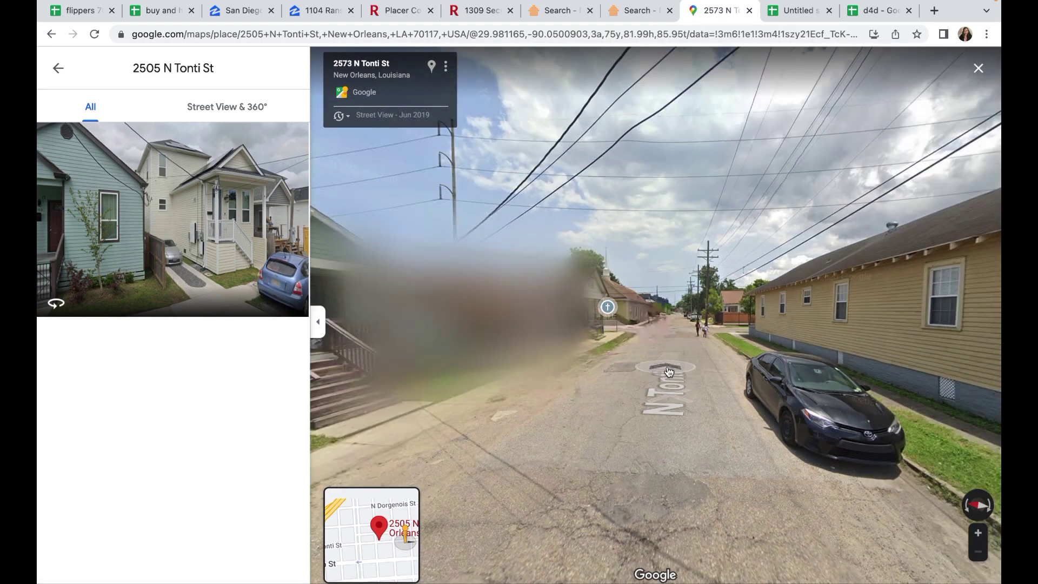
click(669, 370)
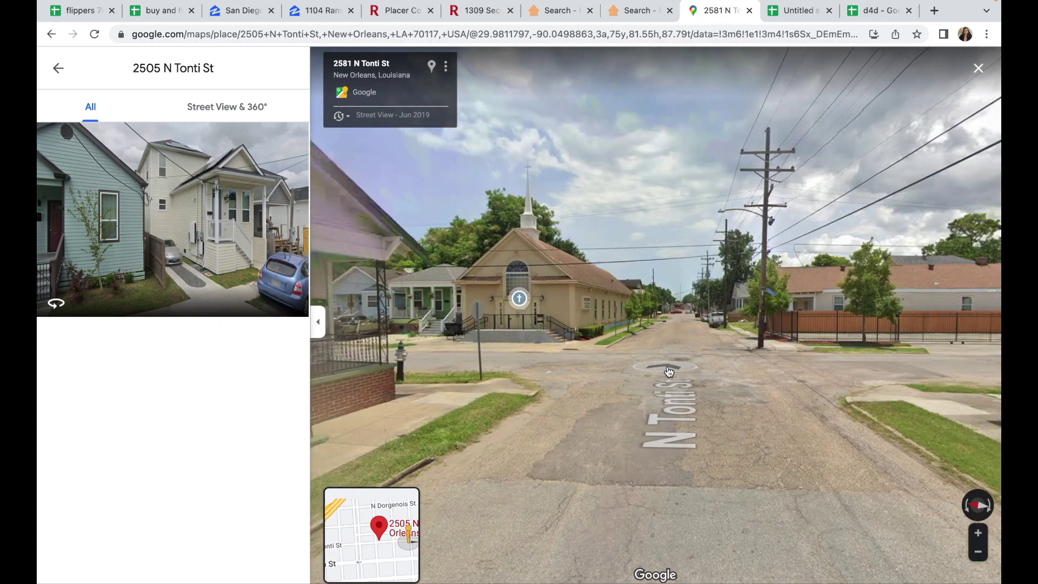
click(670, 371)
drag(891, 391, 568, 321)
drag(938, 351, 591, 317)
click(591, 317)
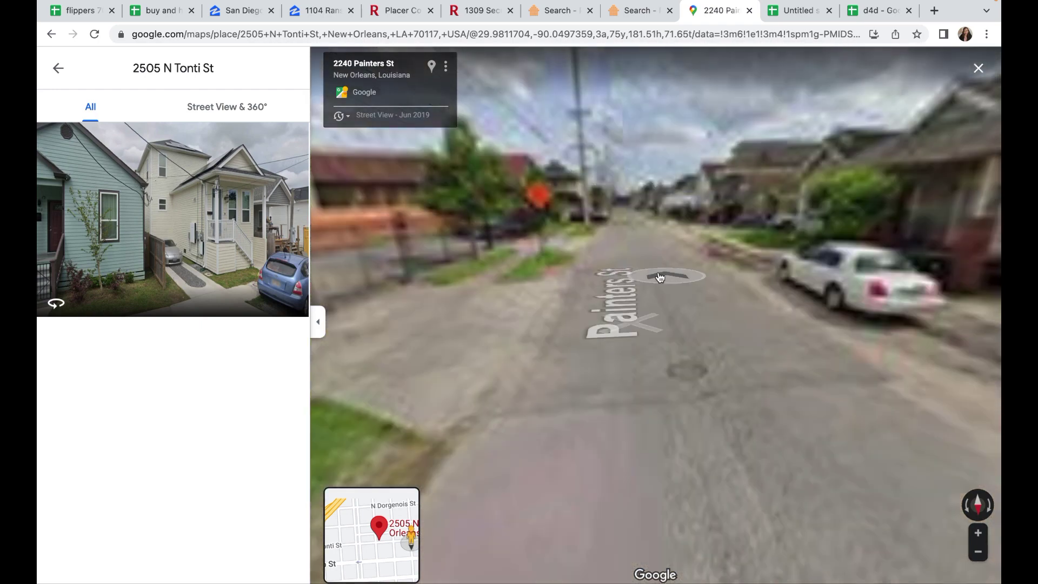
click(660, 277)
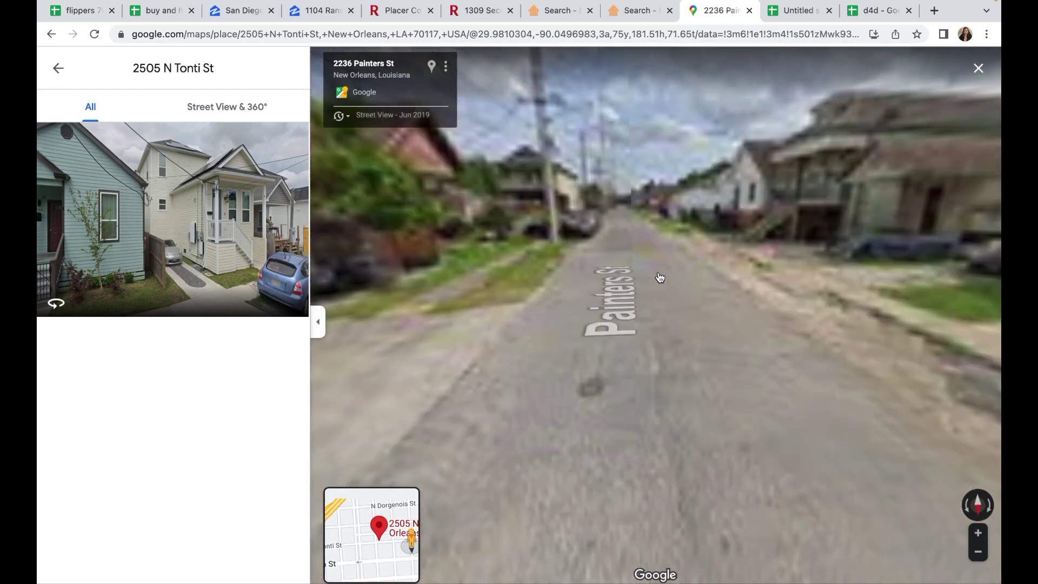
click(660, 277)
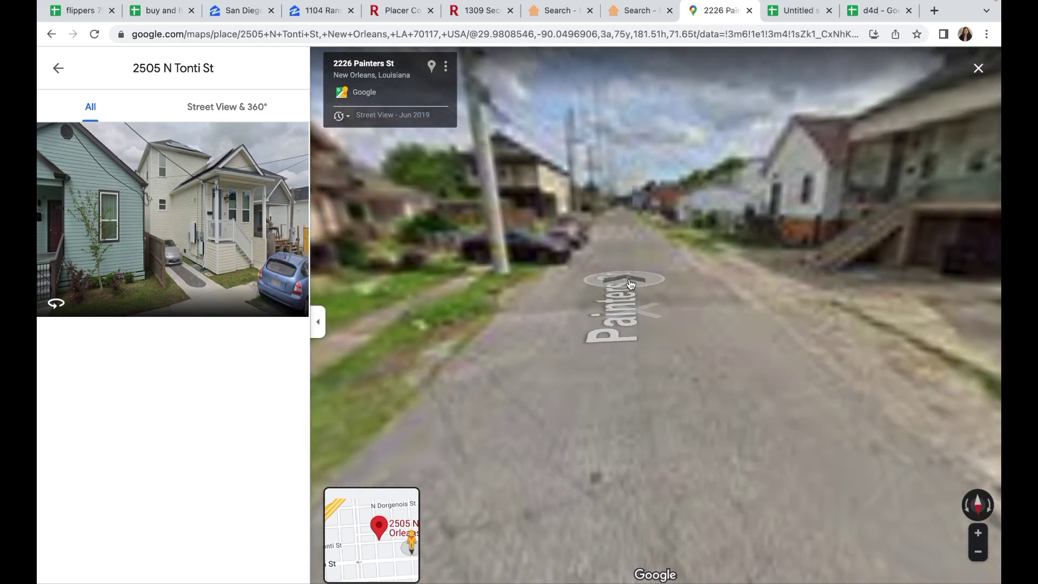
click(631, 284)
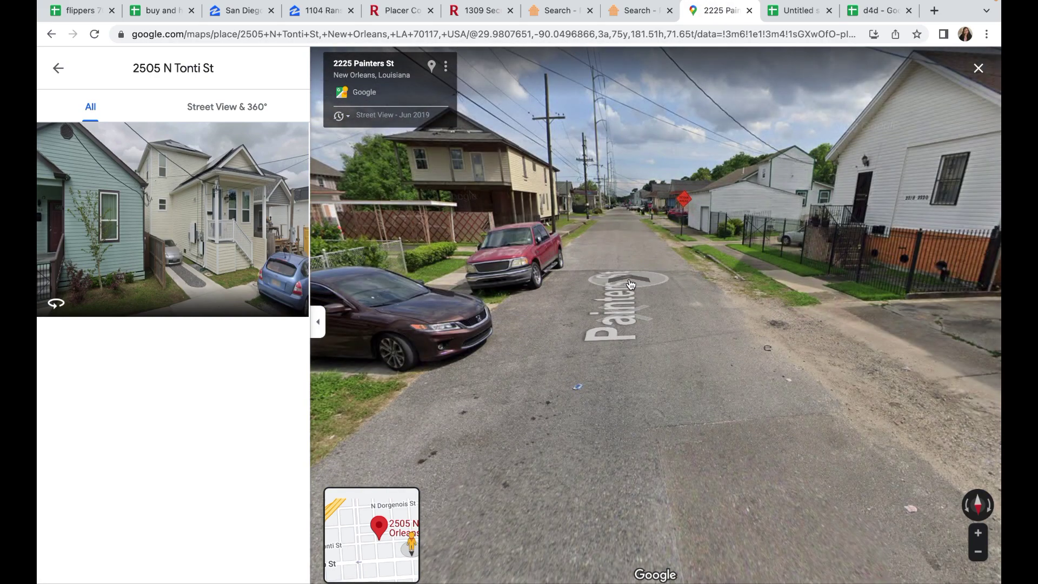
click(630, 284)
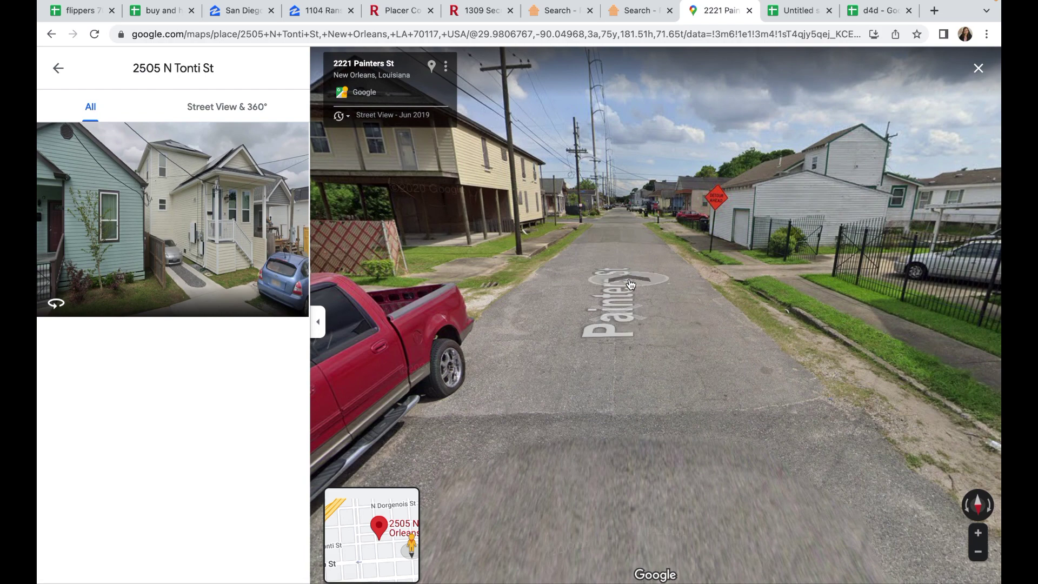
click(631, 284)
click(631, 283)
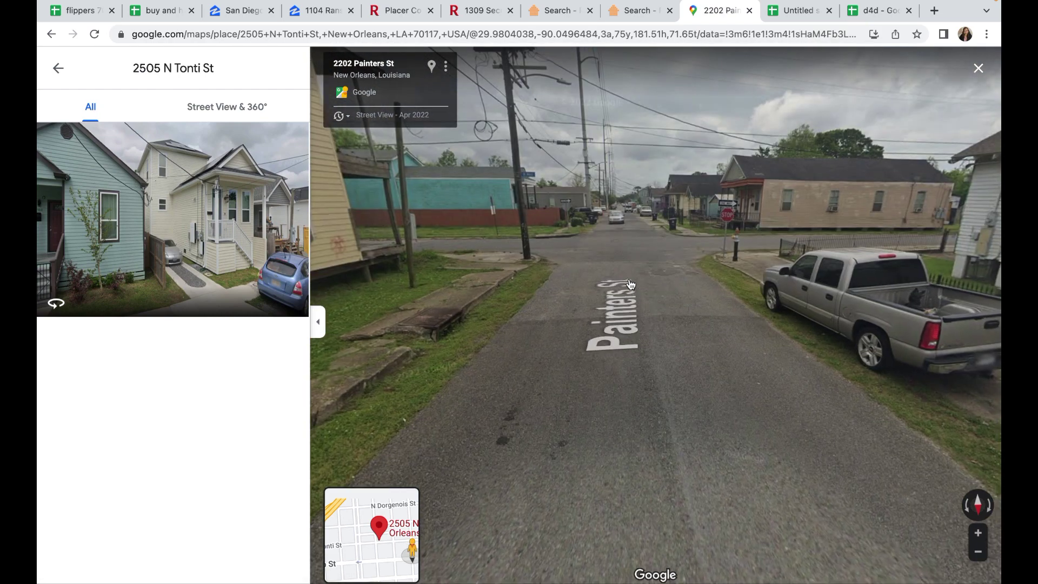
click(630, 284)
click(610, 288)
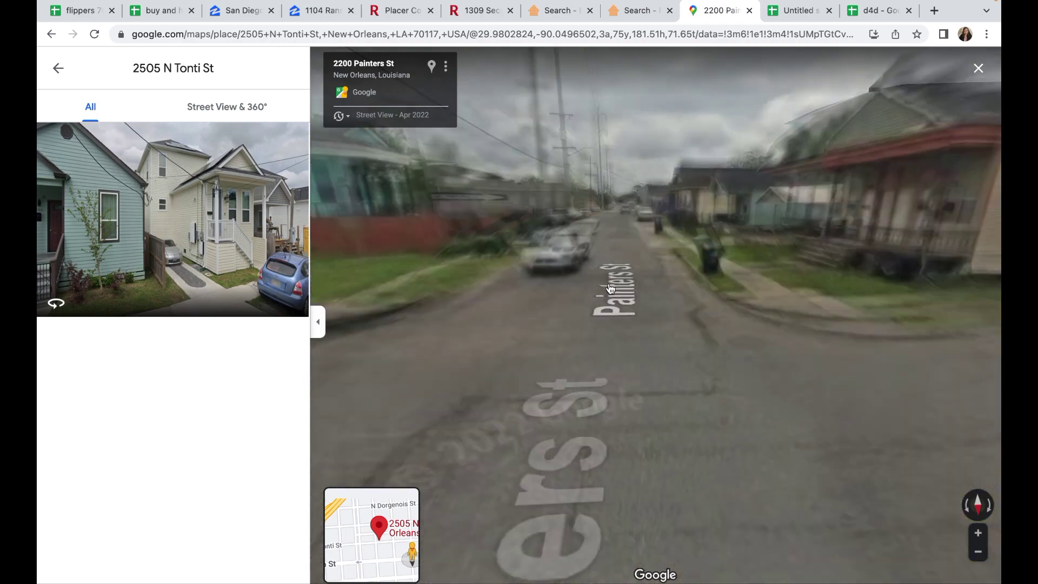
drag(605, 292, 703, 303)
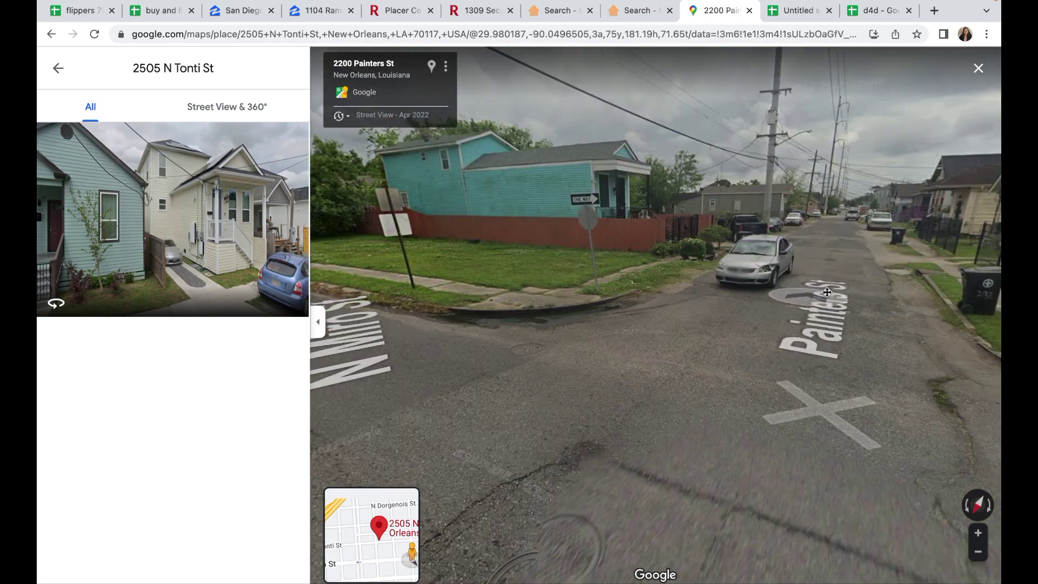
drag(561, 304, 771, 340)
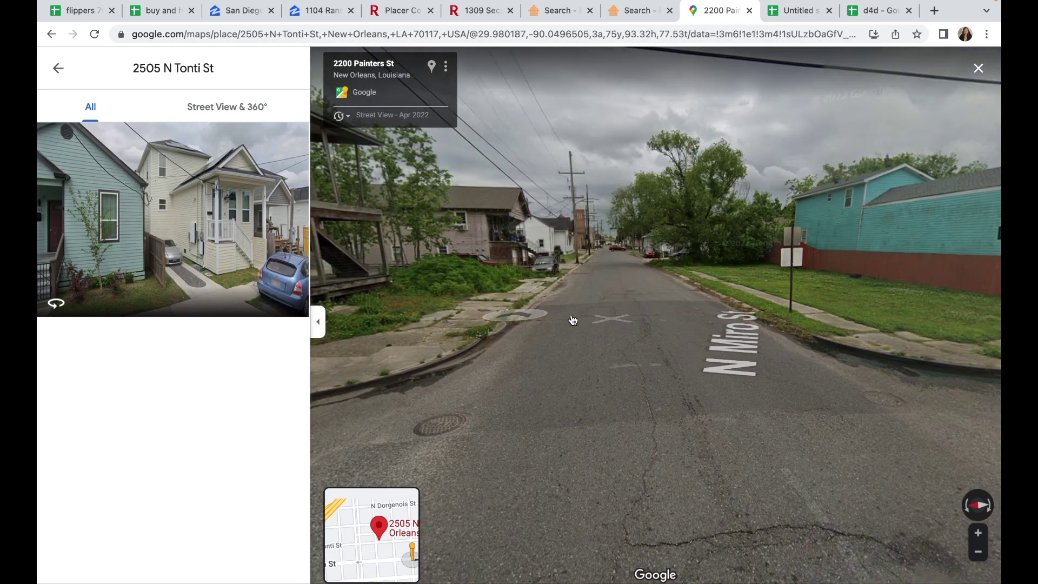
drag(583, 317, 732, 317)
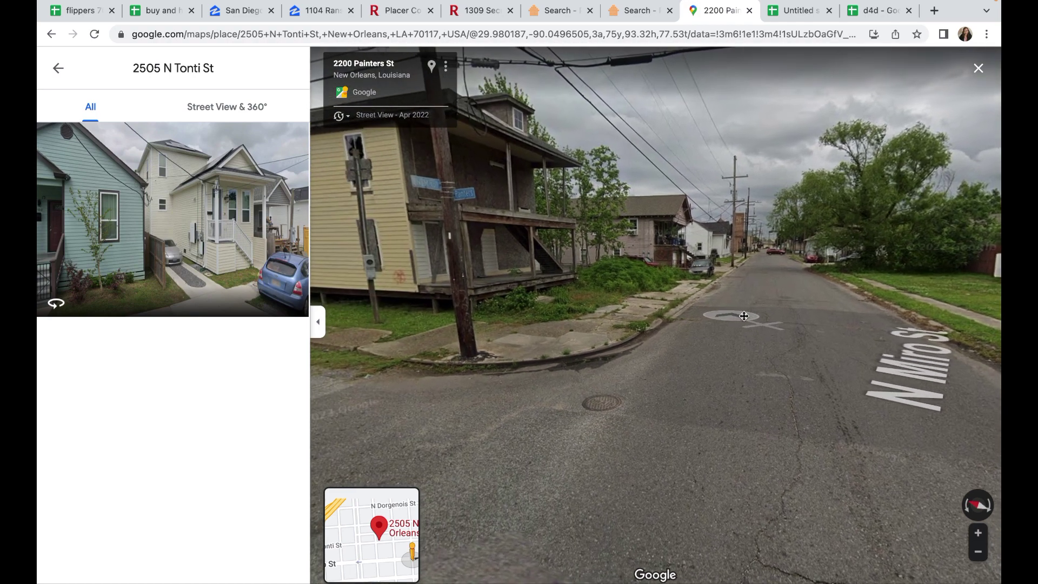
click(789, 326)
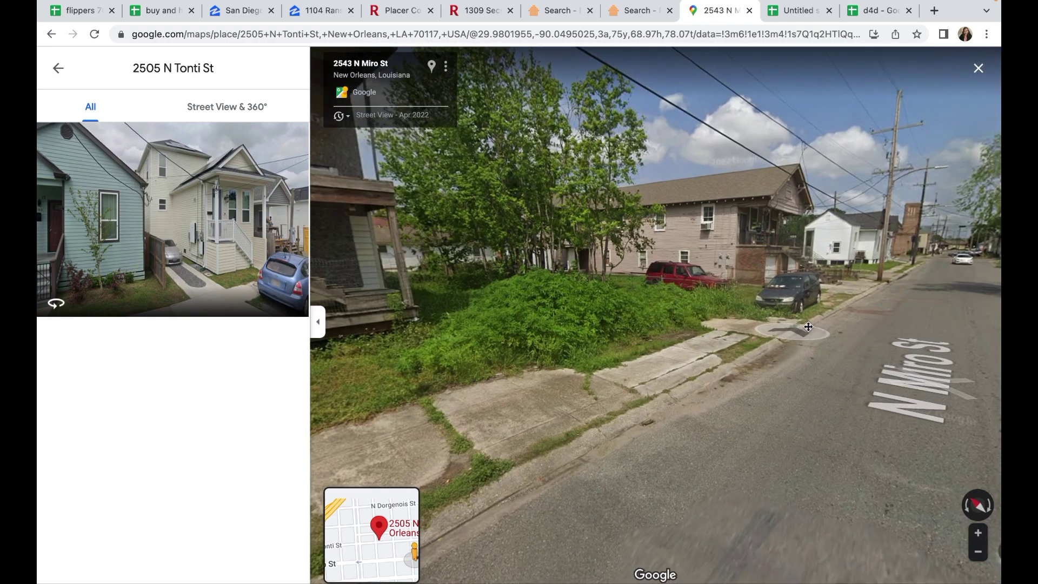
drag(519, 327, 795, 341)
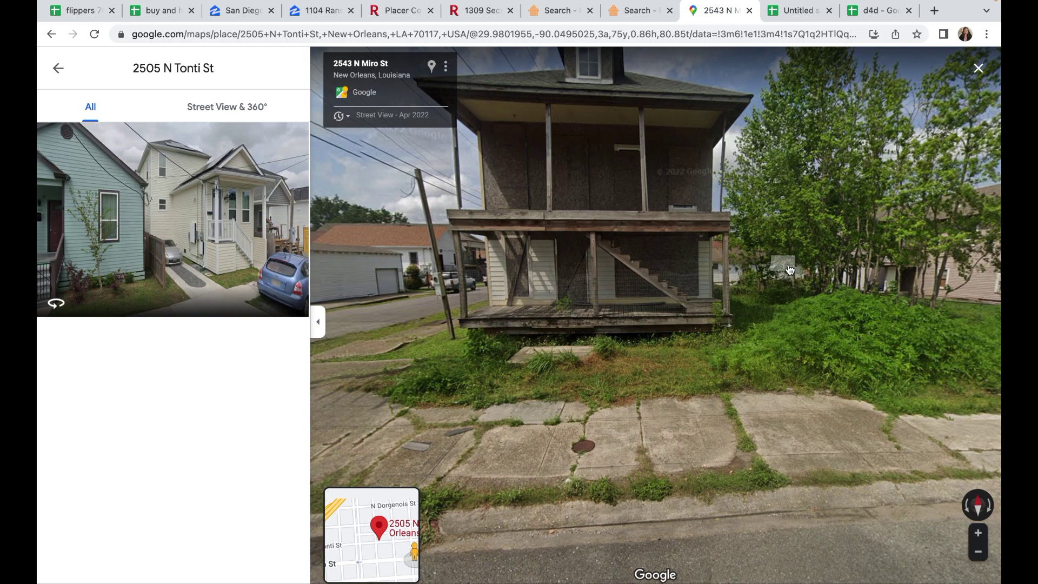
drag(744, 302, 720, 322)
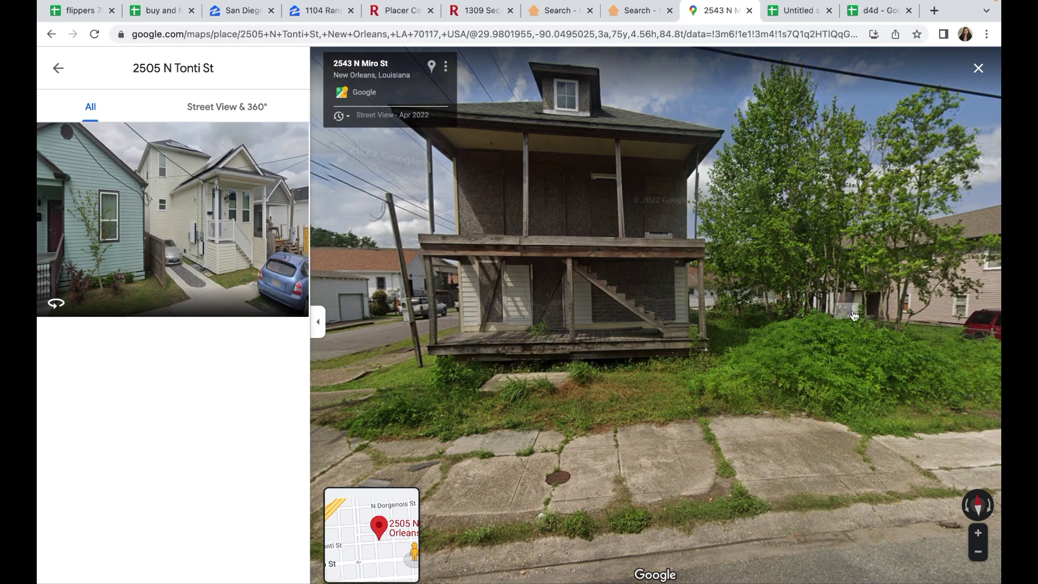
click(836, 316)
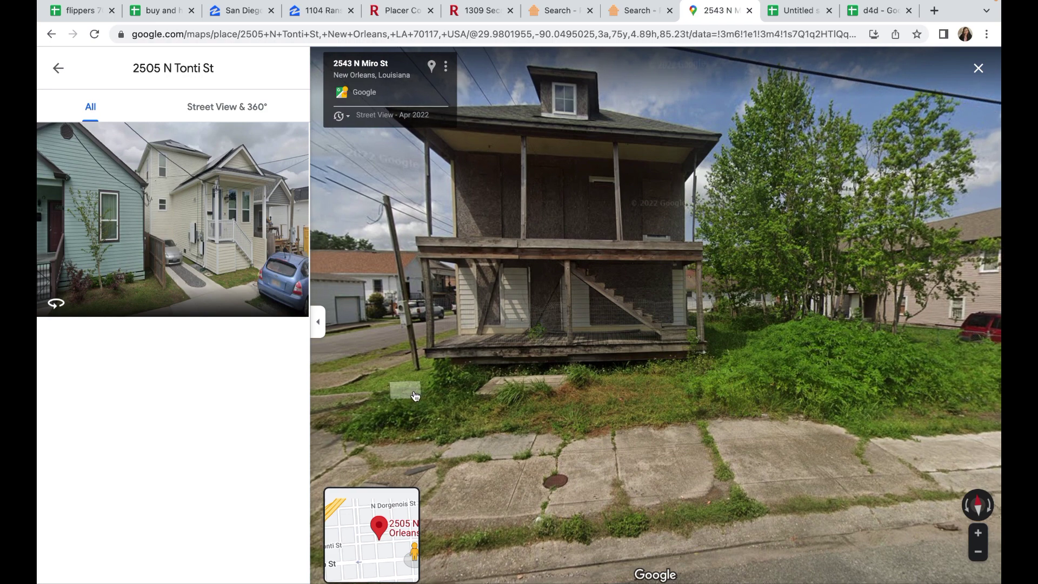
drag(801, 265, 819, 298)
drag(648, 339, 717, 343)
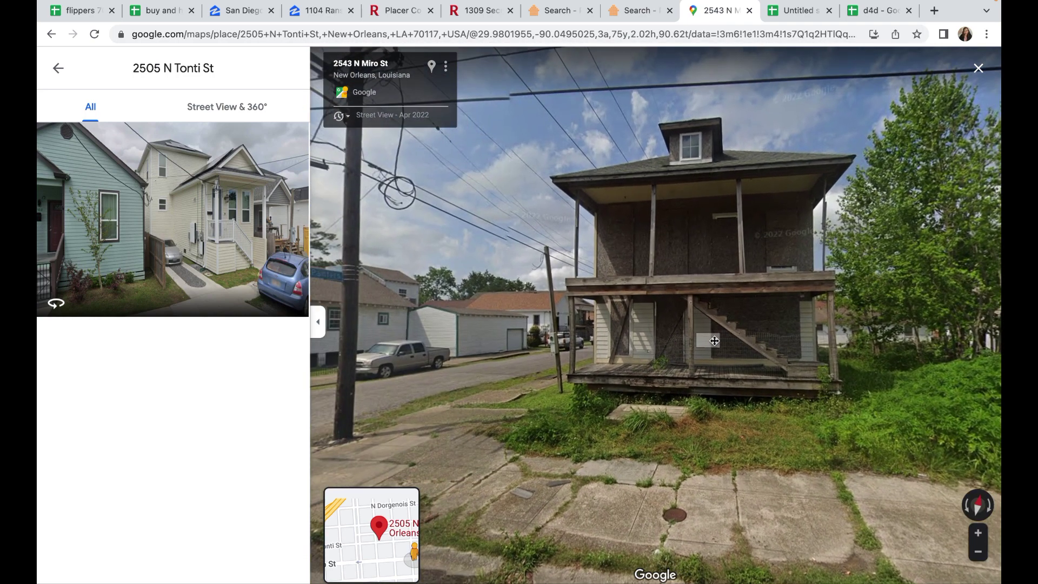
drag(831, 270, 815, 274)
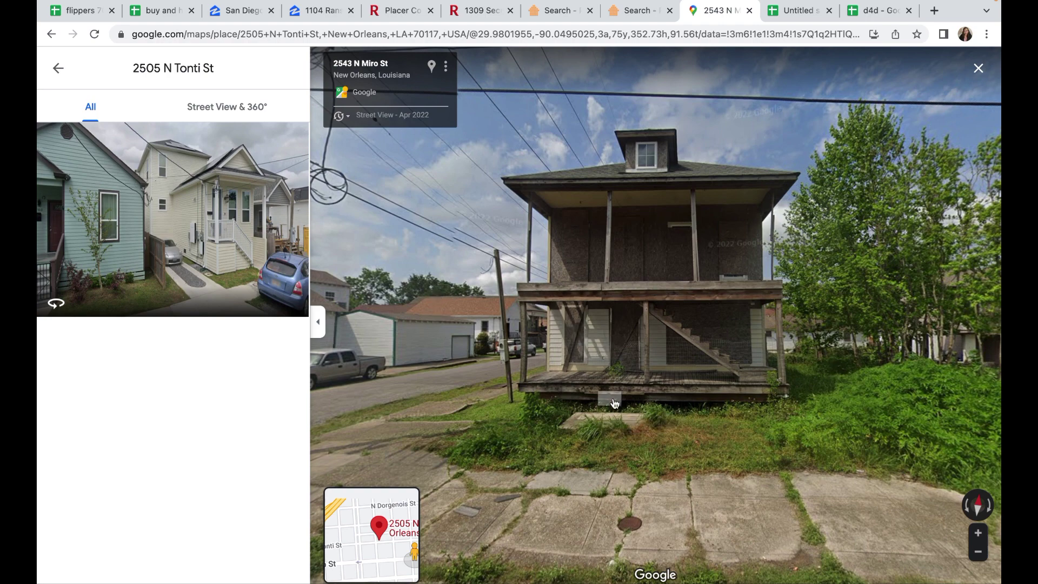
drag(613, 341, 665, 340)
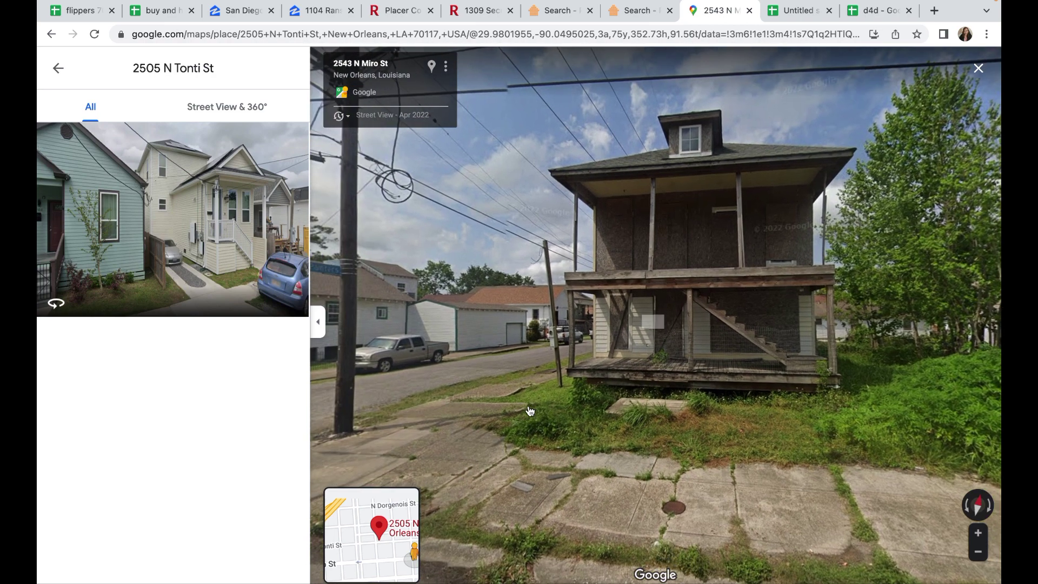
click(432, 67)
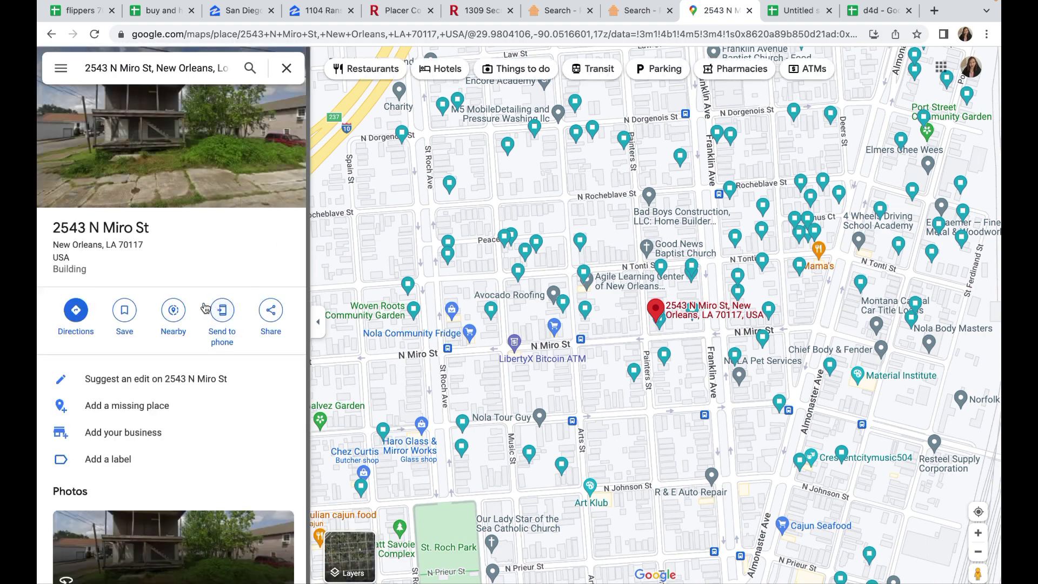
click(123, 312)
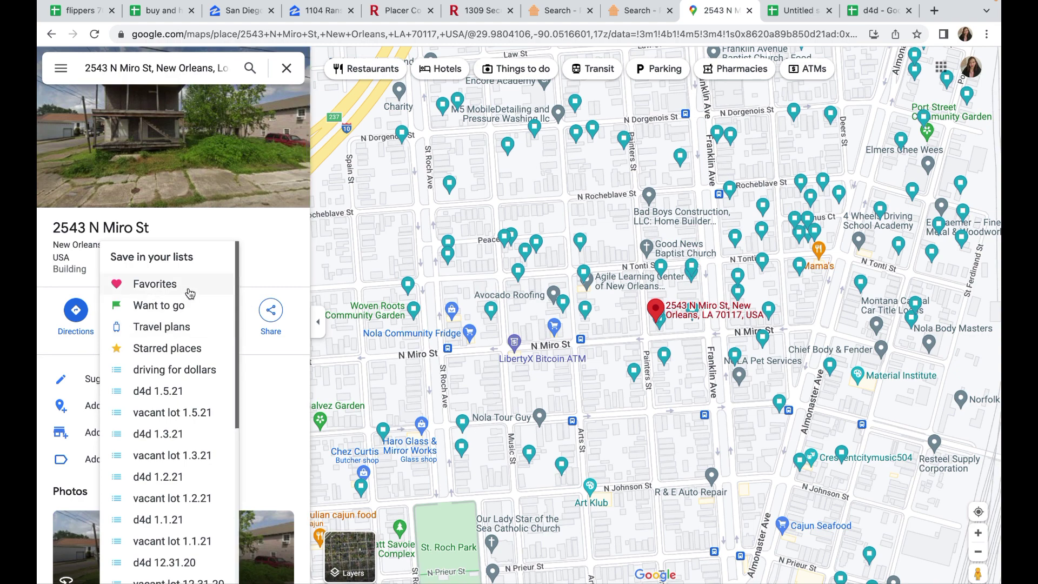
click(274, 258)
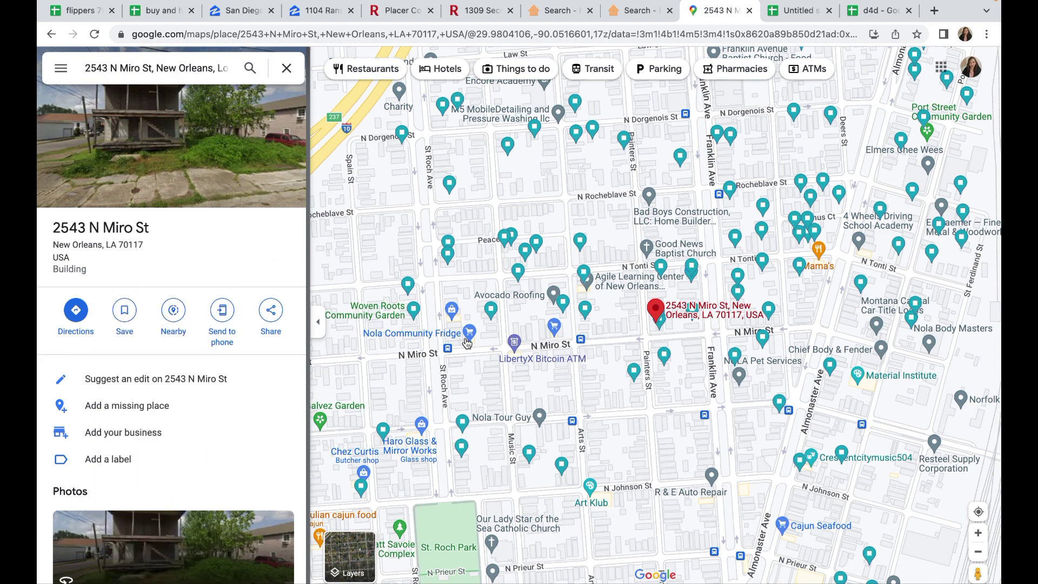
click(656, 311)
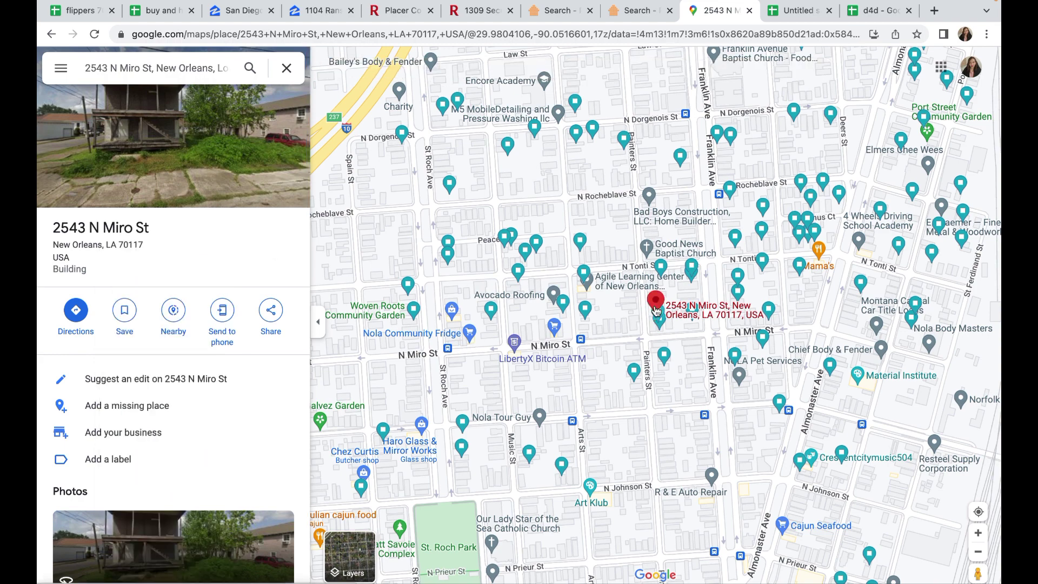
click(224, 174)
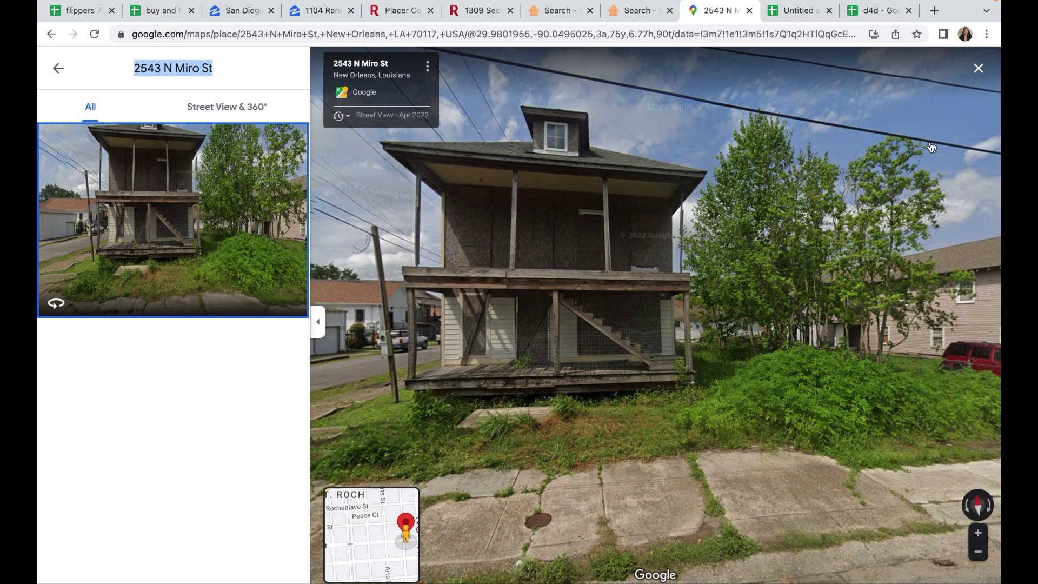
click(978, 70)
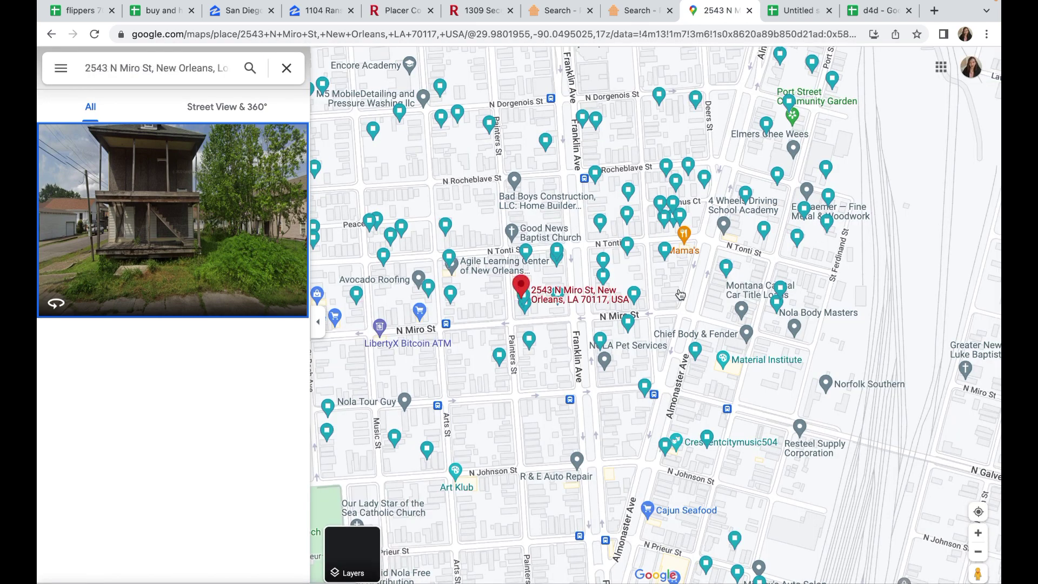
click(556, 253)
click(419, 227)
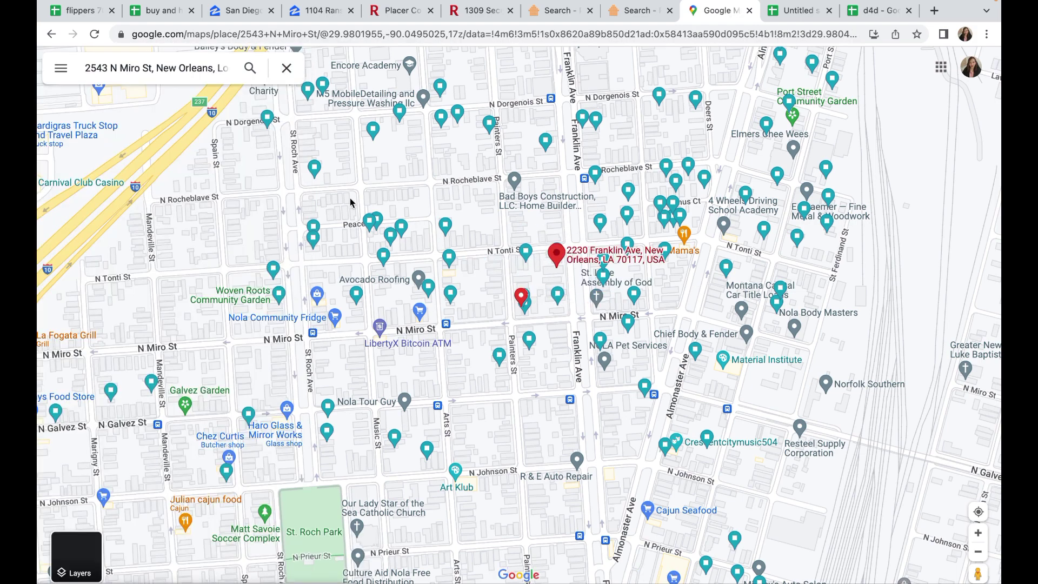
click(529, 256)
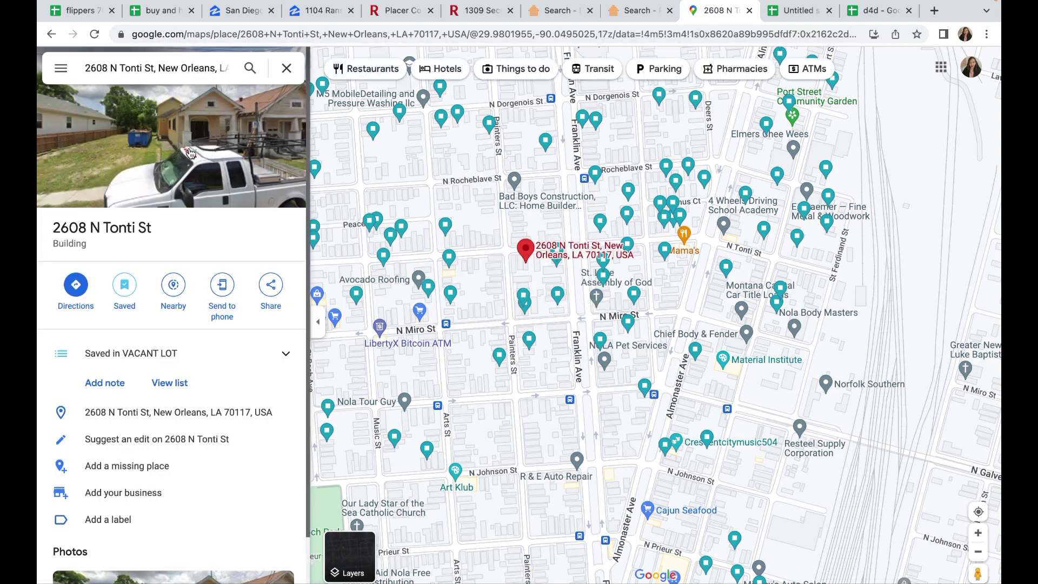
click(190, 153)
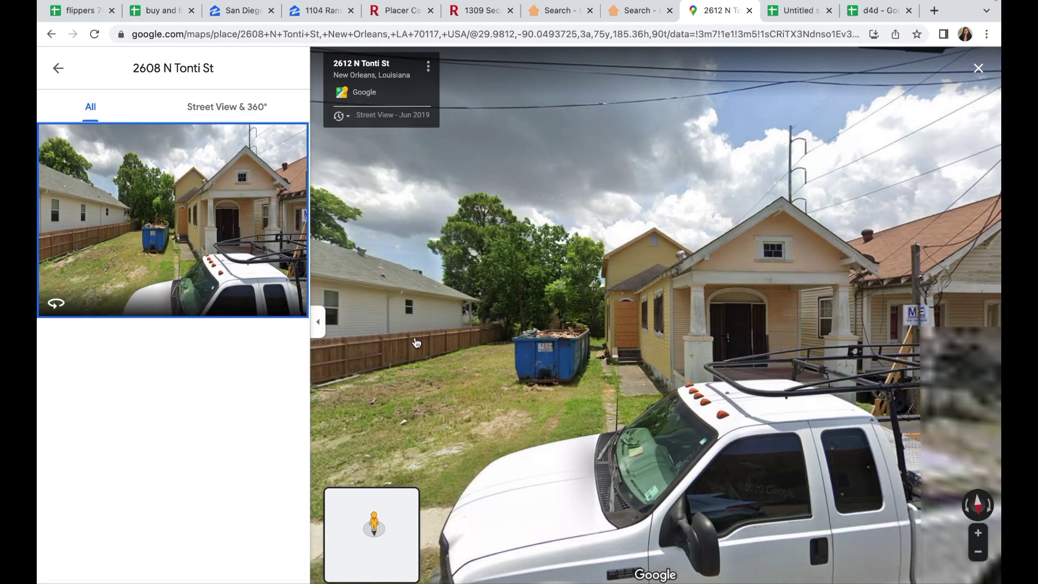
drag(417, 346, 706, 345)
drag(629, 371, 706, 365)
drag(814, 336, 667, 318)
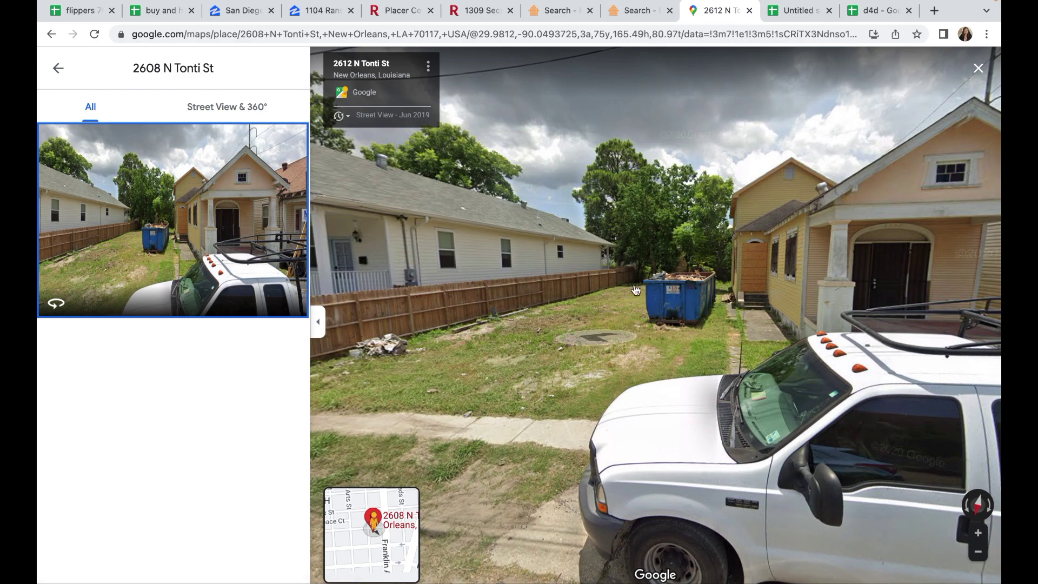
drag(590, 329, 890, 325)
drag(485, 325, 736, 325)
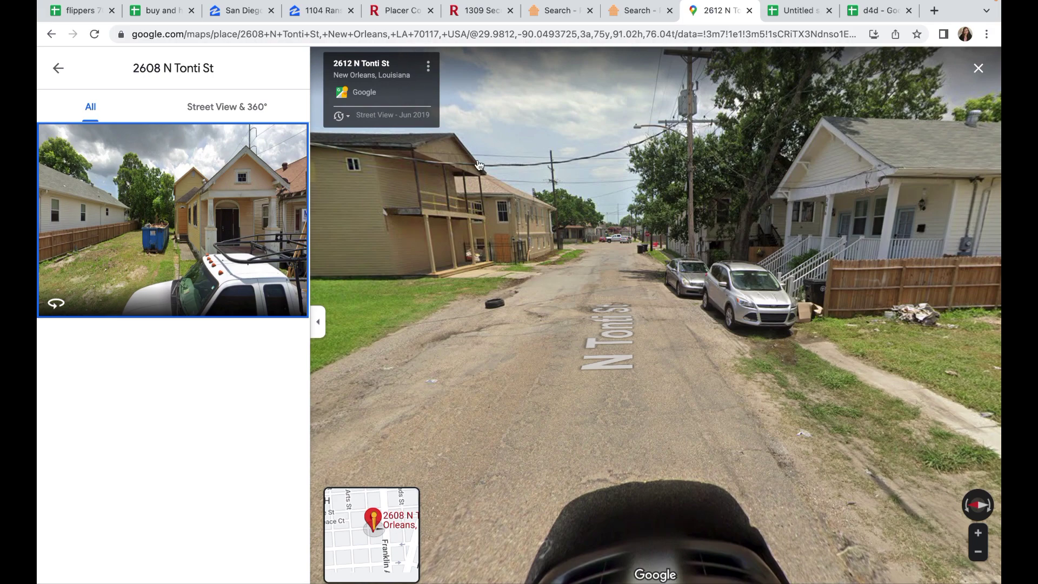
drag(422, 336, 551, 320)
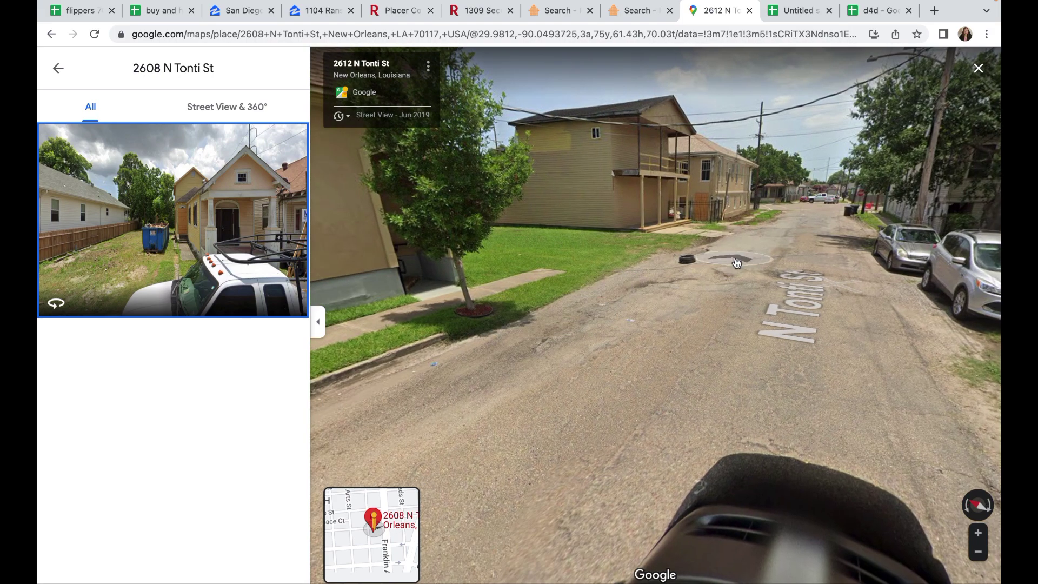
click(737, 263)
click(688, 331)
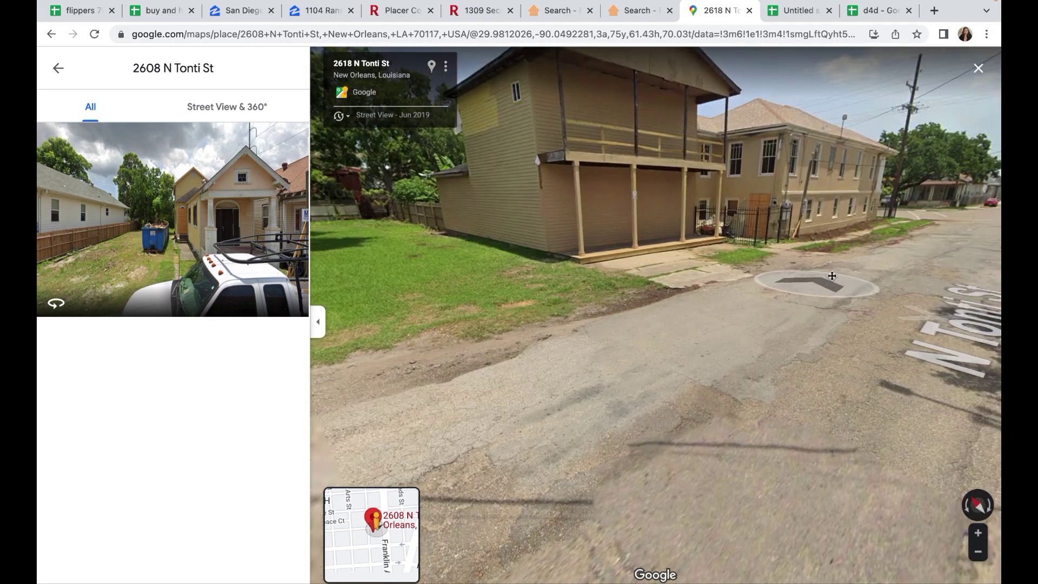
drag(449, 282, 700, 287)
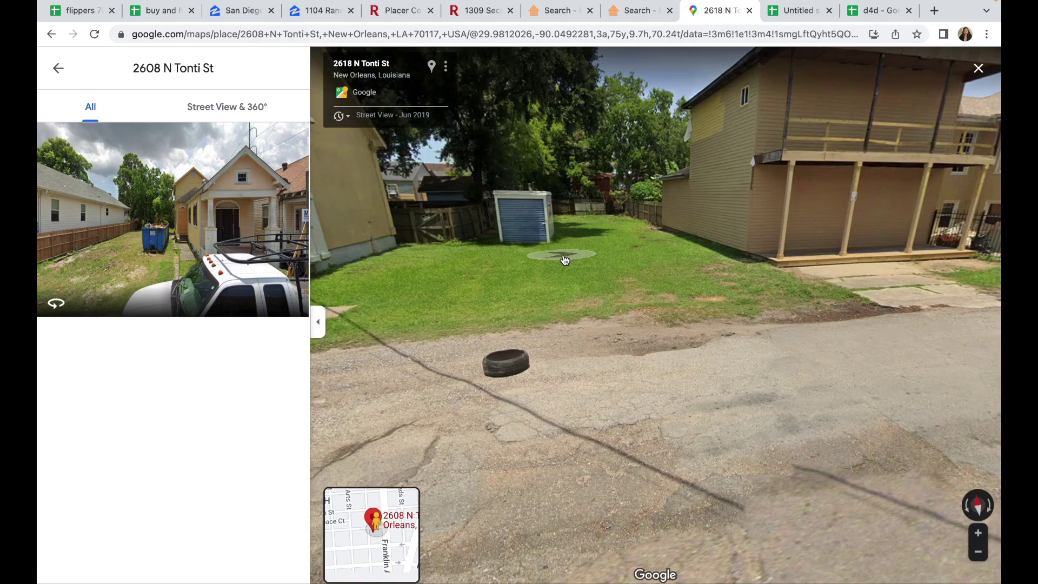
click(433, 66)
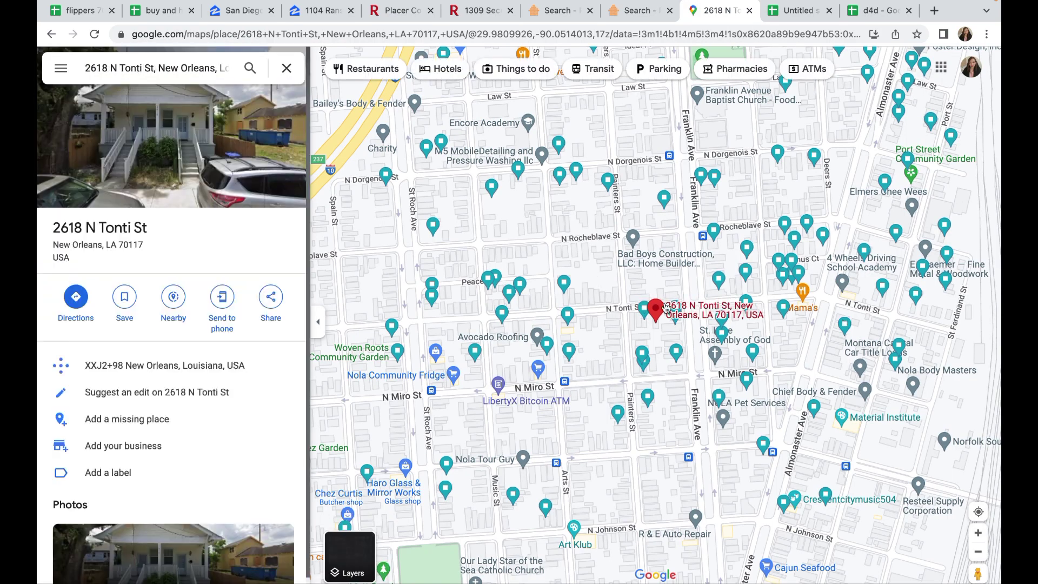
click(607, 182)
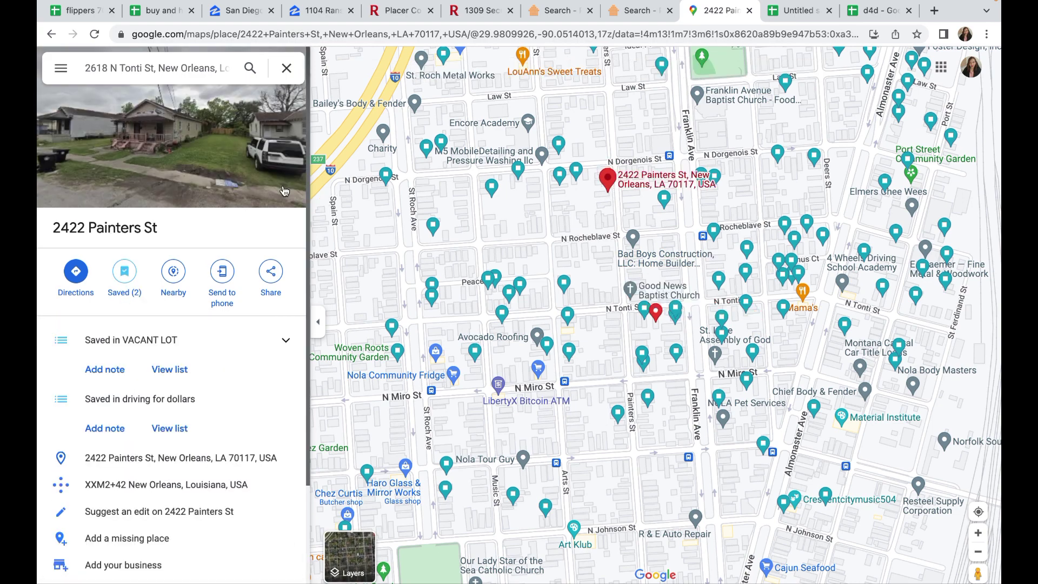
click(180, 161)
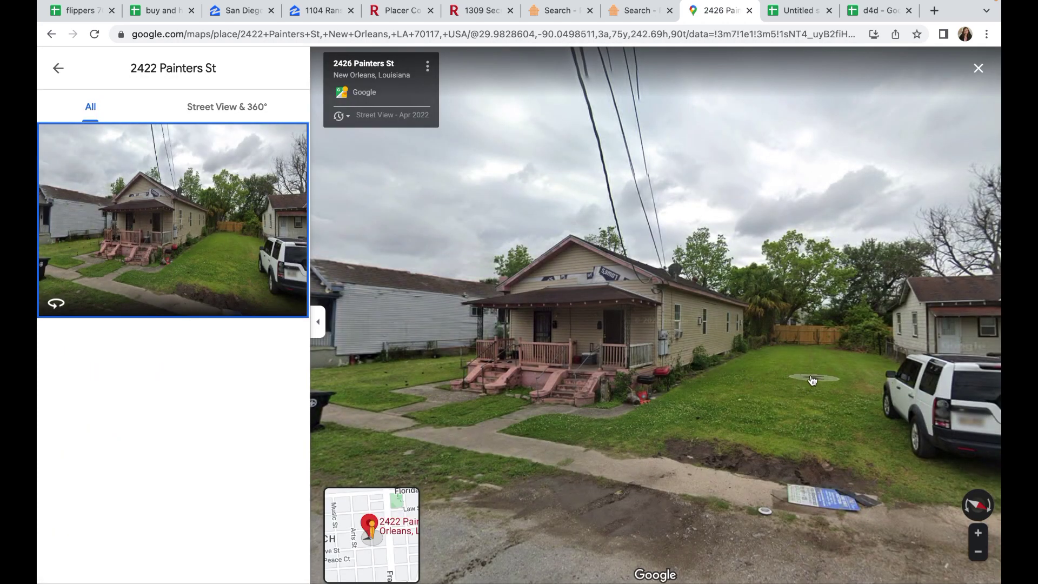
click(812, 380)
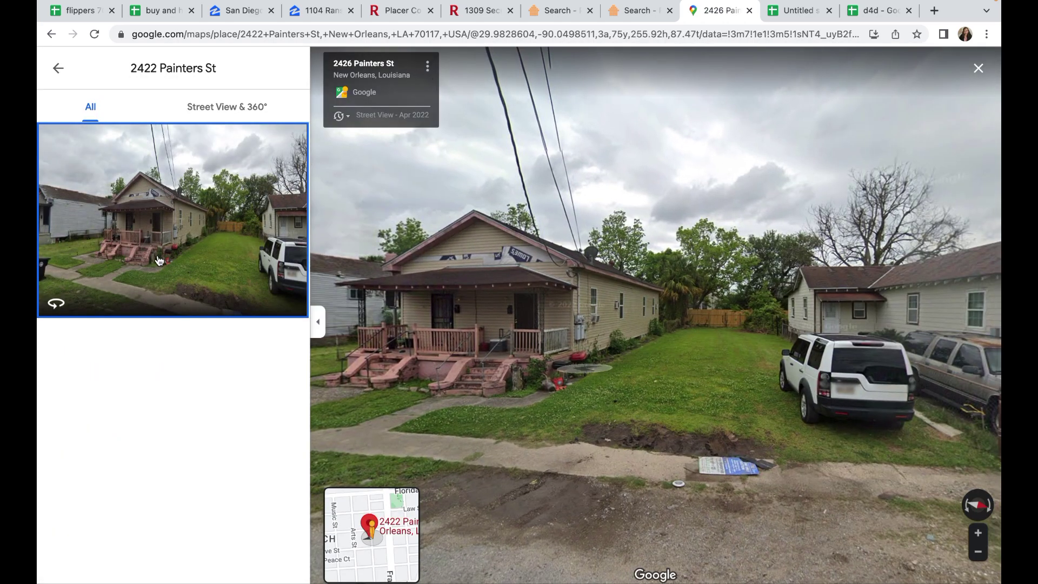
click(676, 345)
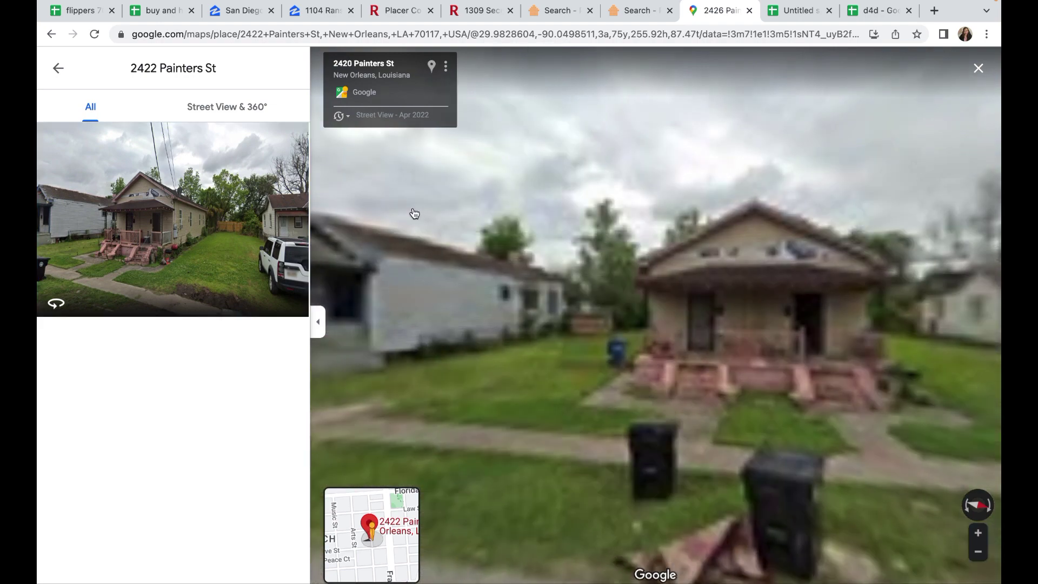
click(432, 69)
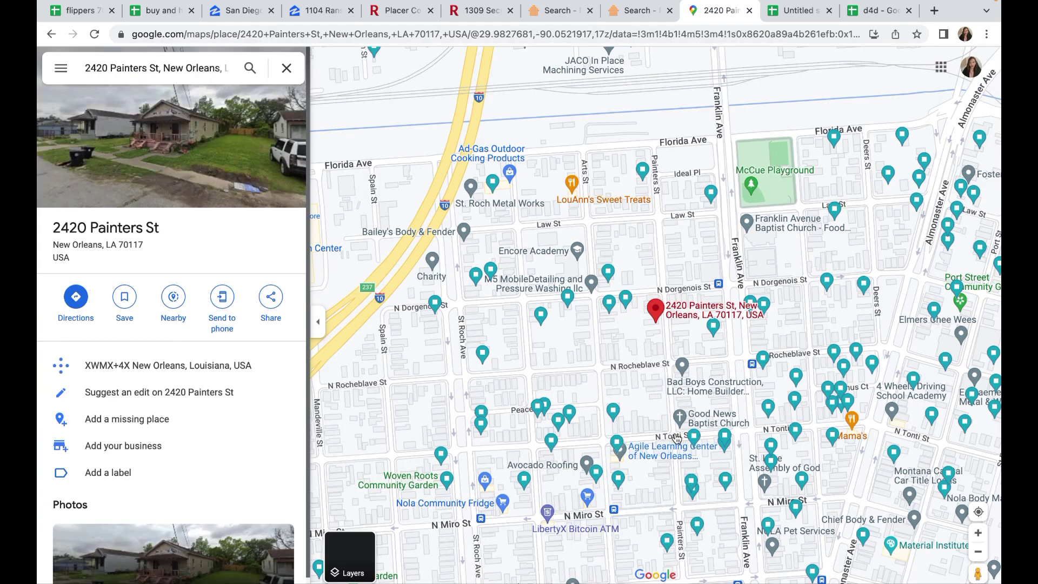
drag(601, 477, 612, 363)
click(628, 367)
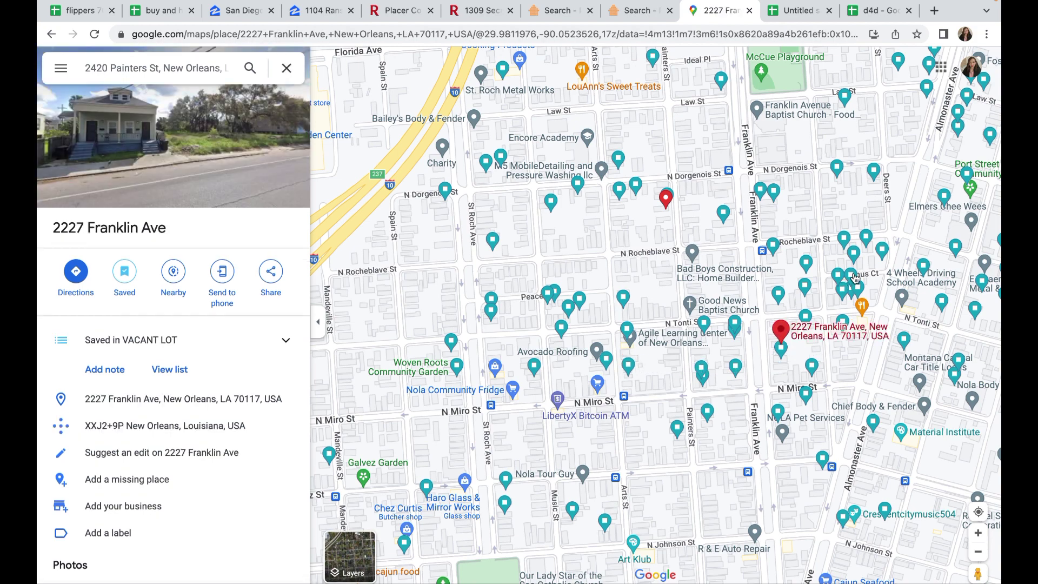
click(946, 203)
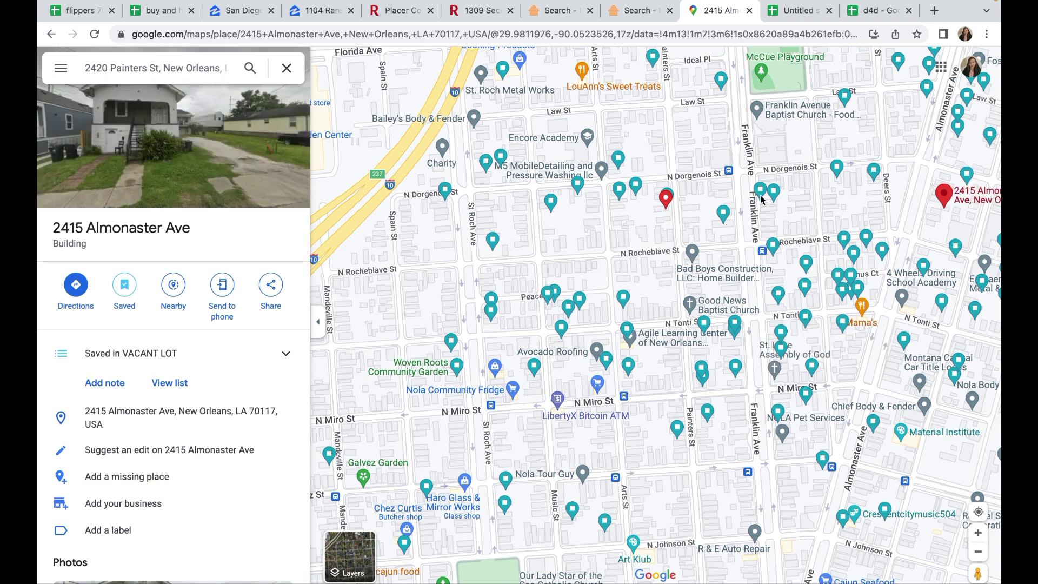
click(927, 90)
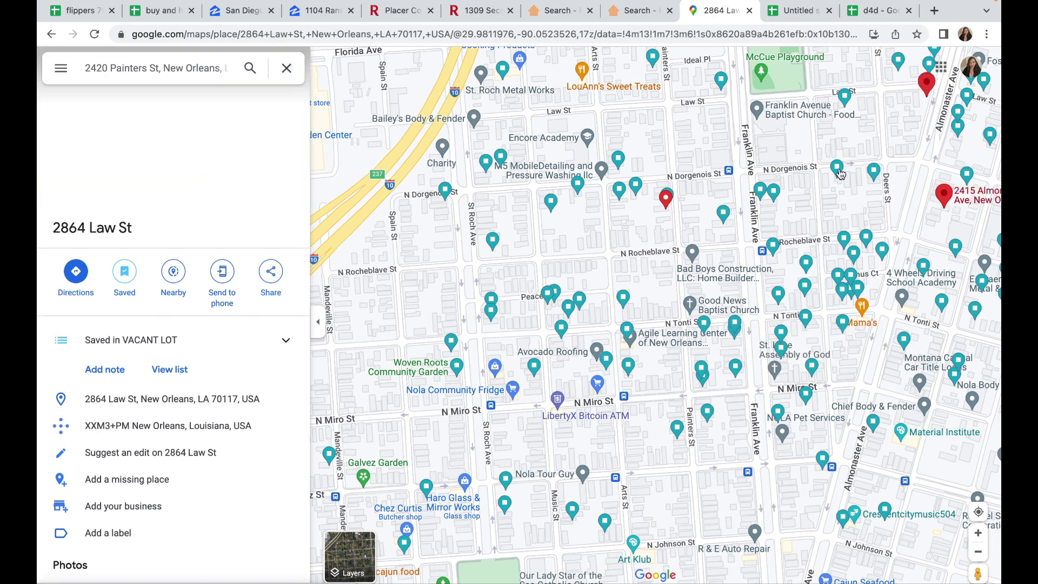
click(457, 367)
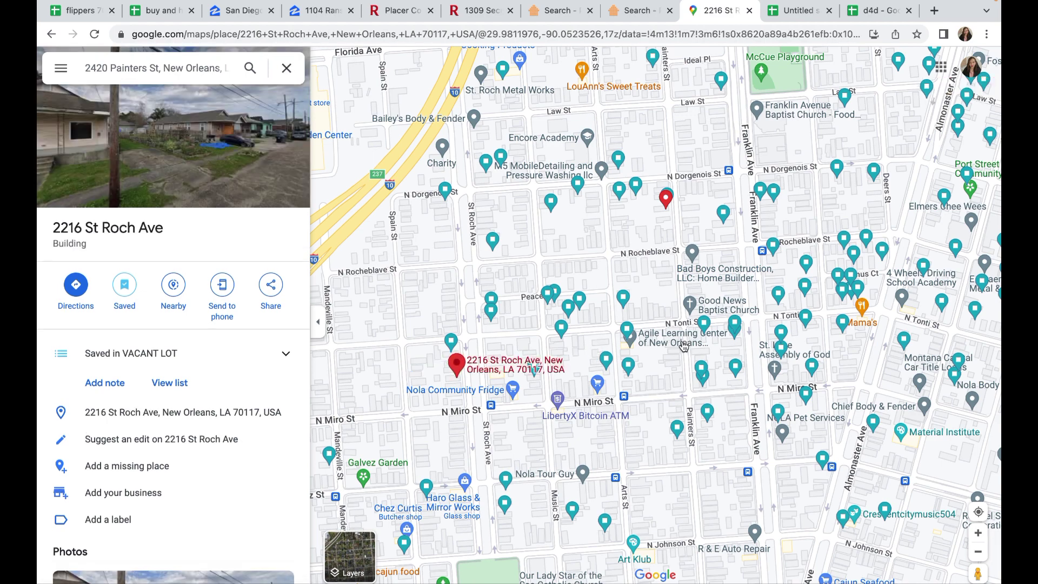
scroll(683, 346, down, 3)
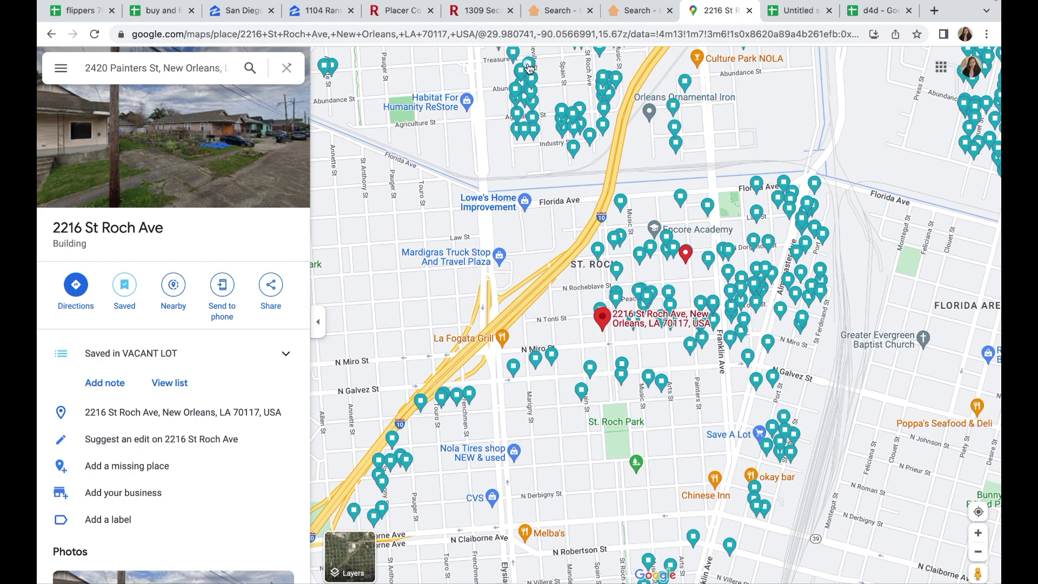
click(529, 66)
scroll(527, 256, down, 2)
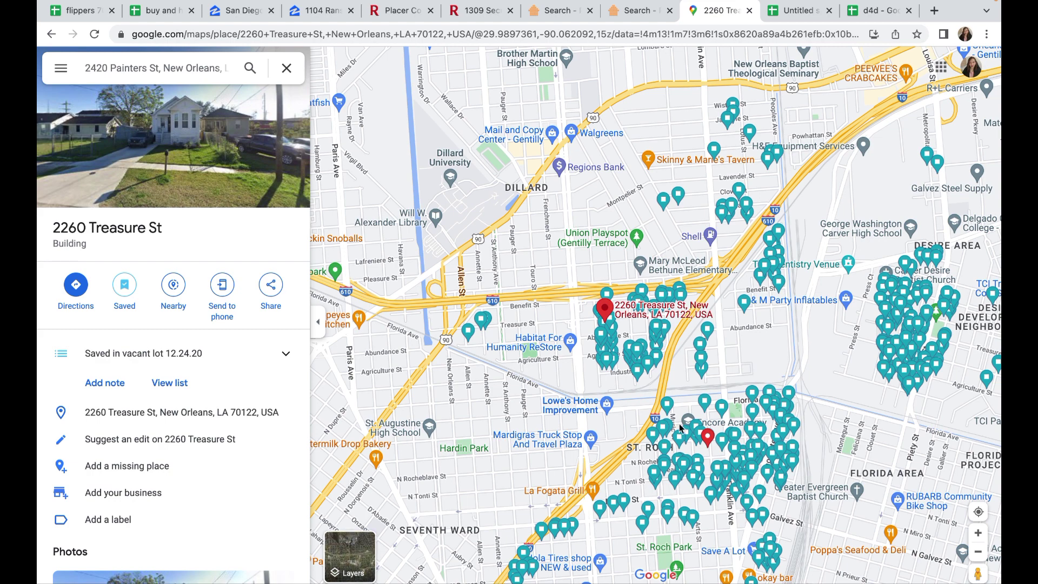
click(601, 511)
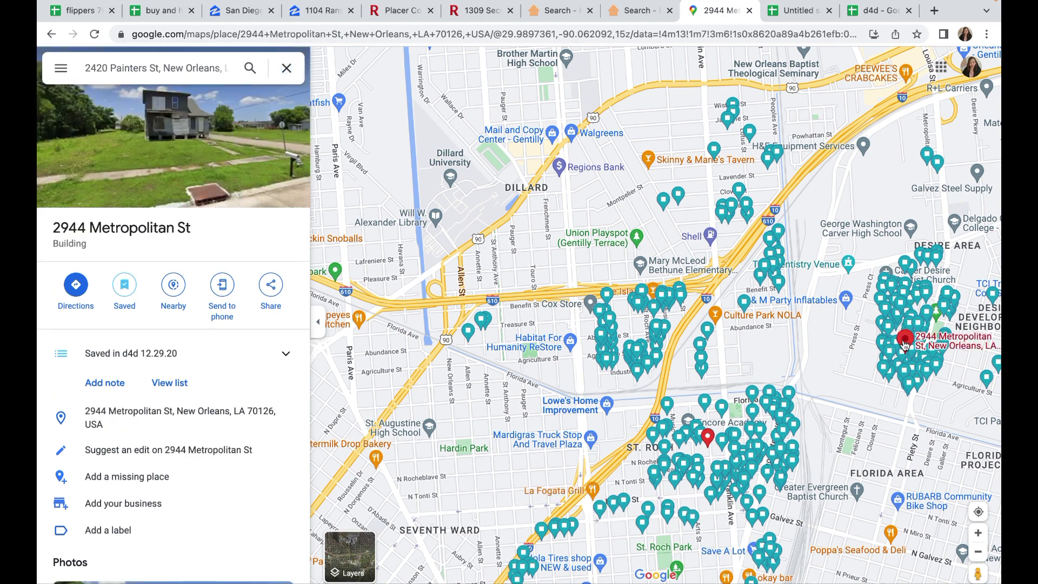
click(201, 141)
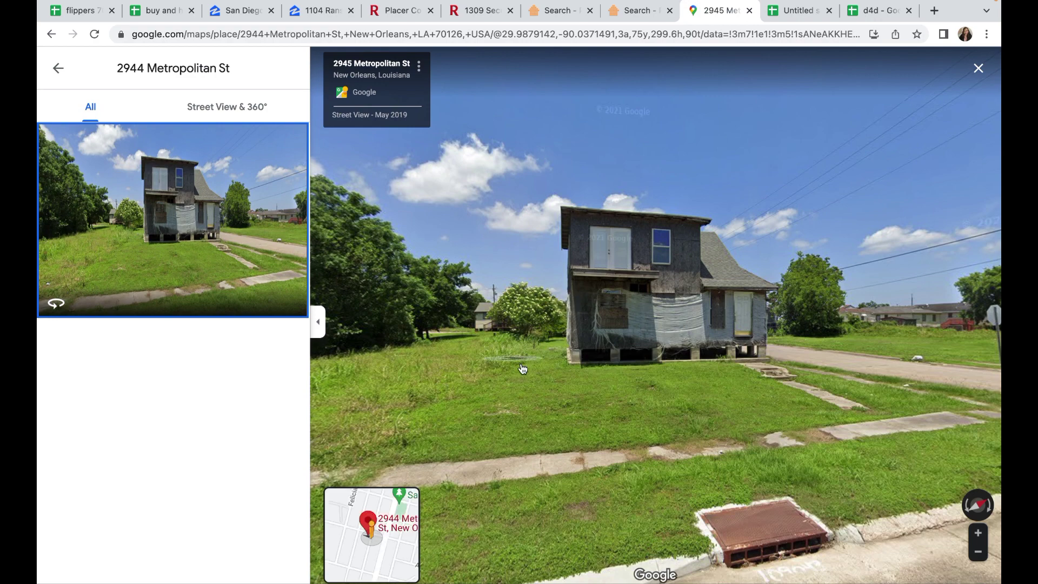
click(881, 372)
click(843, 416)
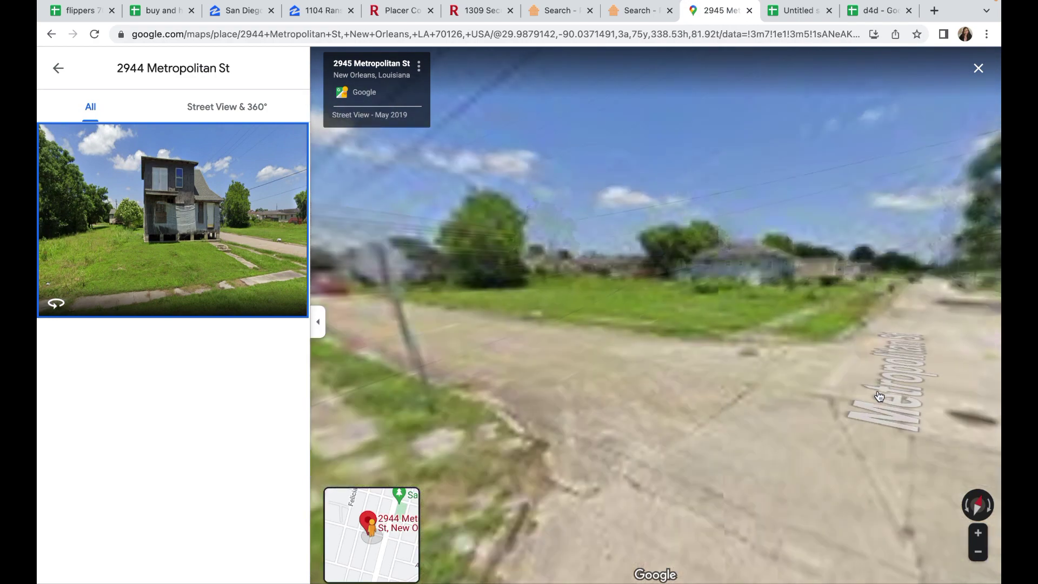
click(638, 392)
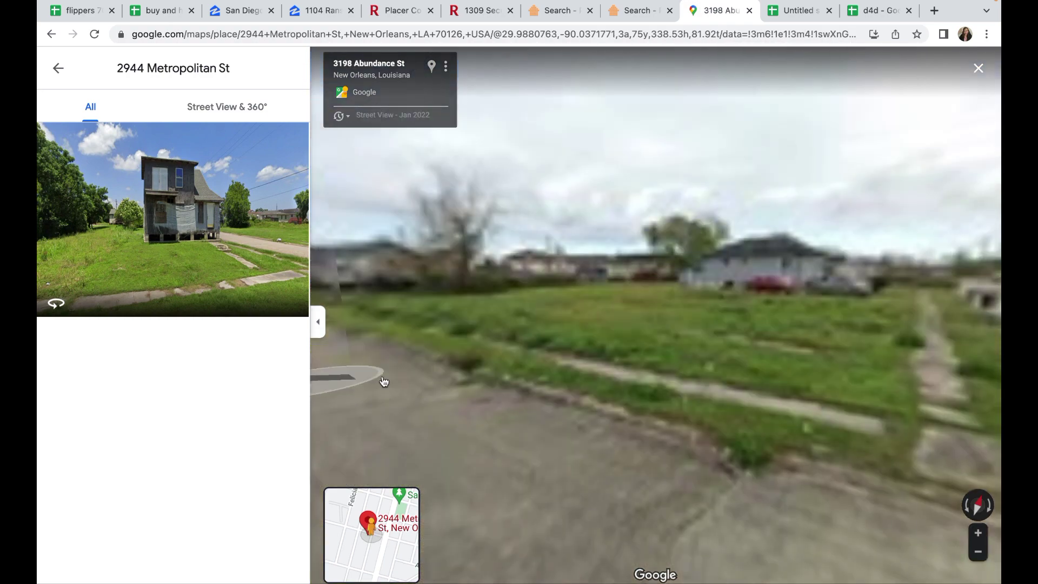
drag(567, 378, 844, 391)
click(727, 393)
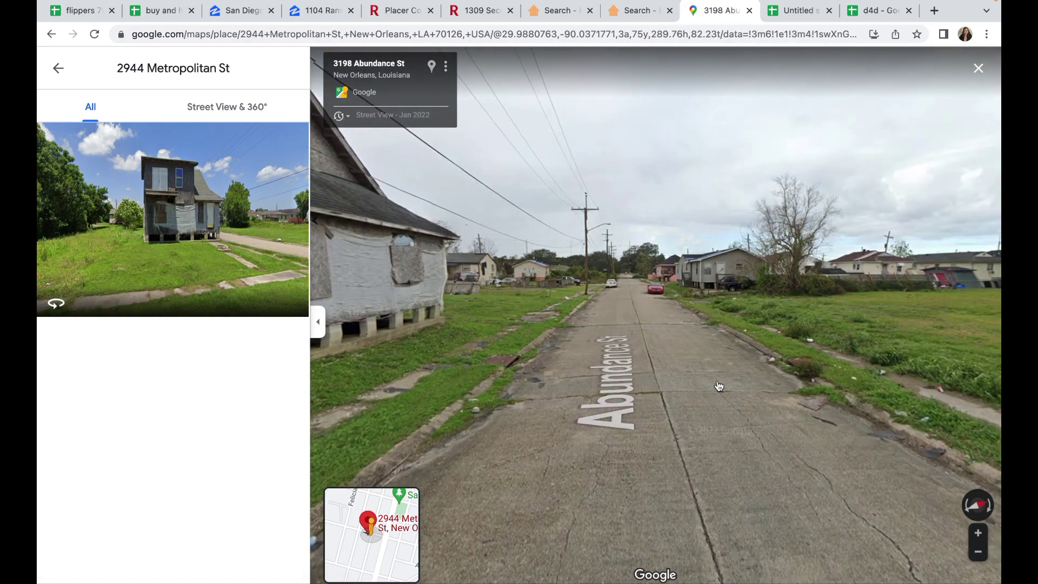
Step: Look over the boarded-up house and then down Abundance St toward the intersection
drag(730, 391, 990, 399)
drag(580, 376, 697, 383)
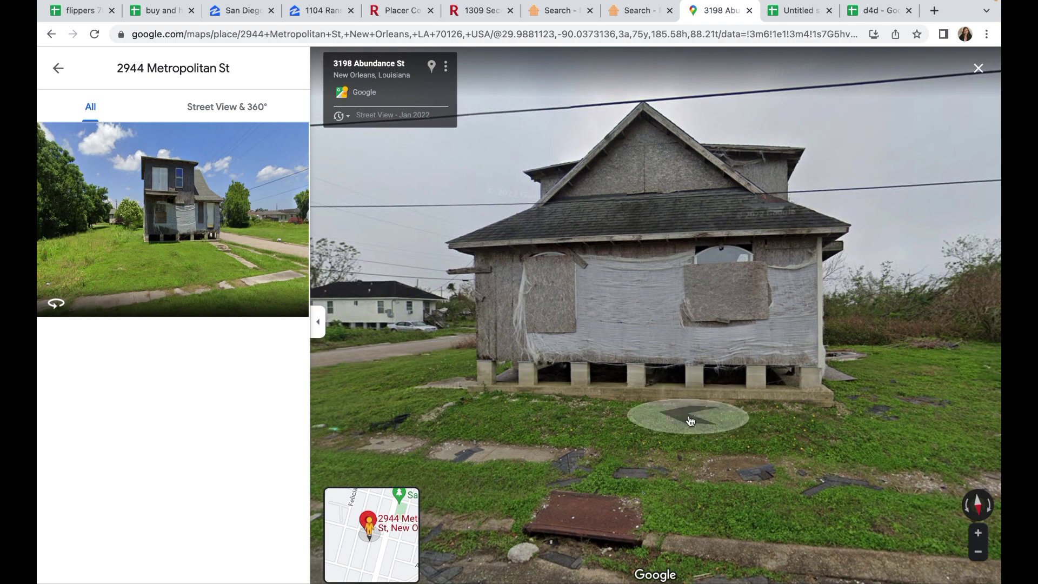
drag(500, 393, 757, 402)
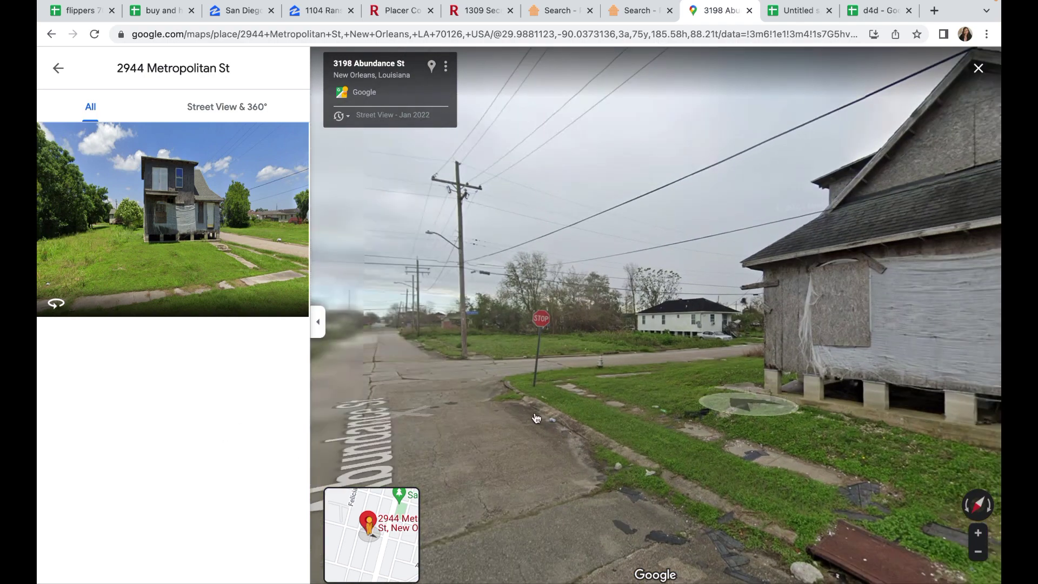
drag(414, 431, 579, 430)
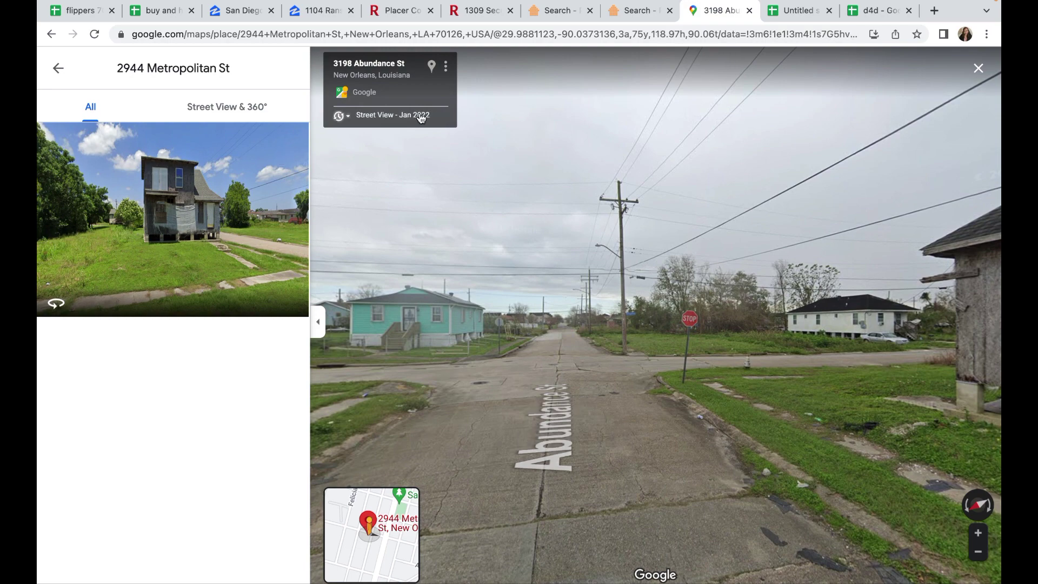
click(432, 66)
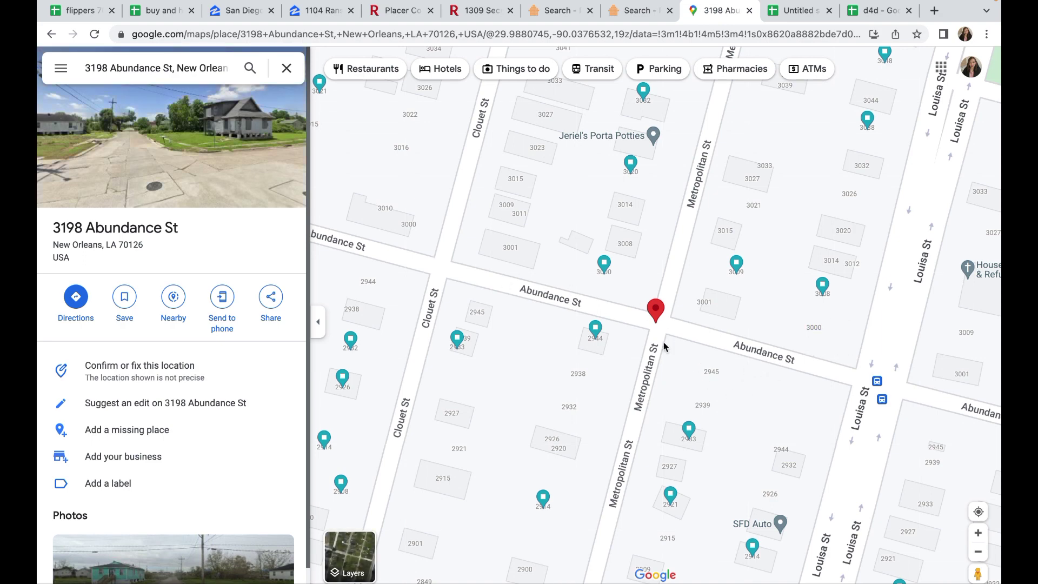
scroll(604, 279, left, 5)
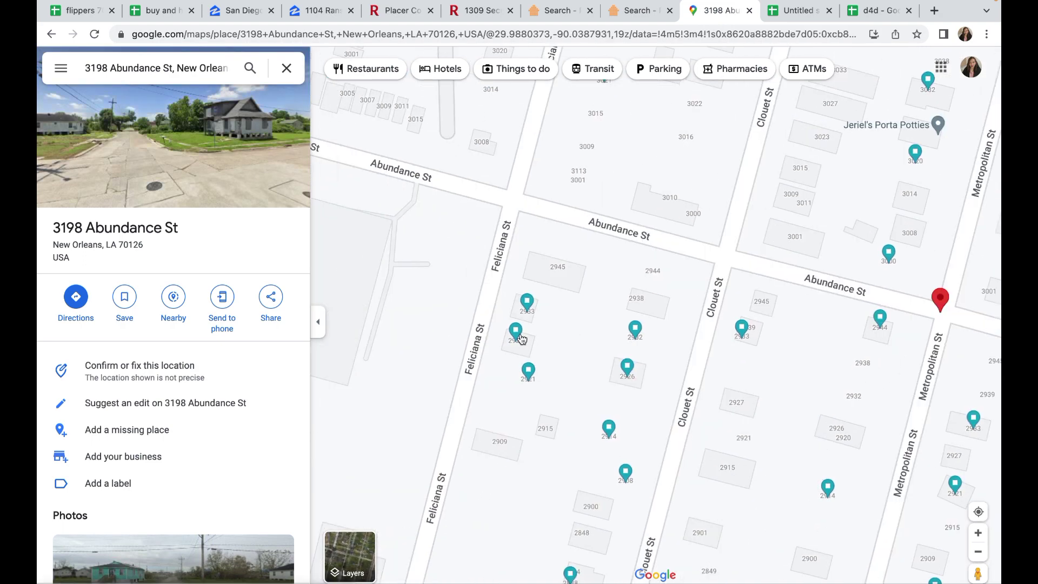
click(518, 336)
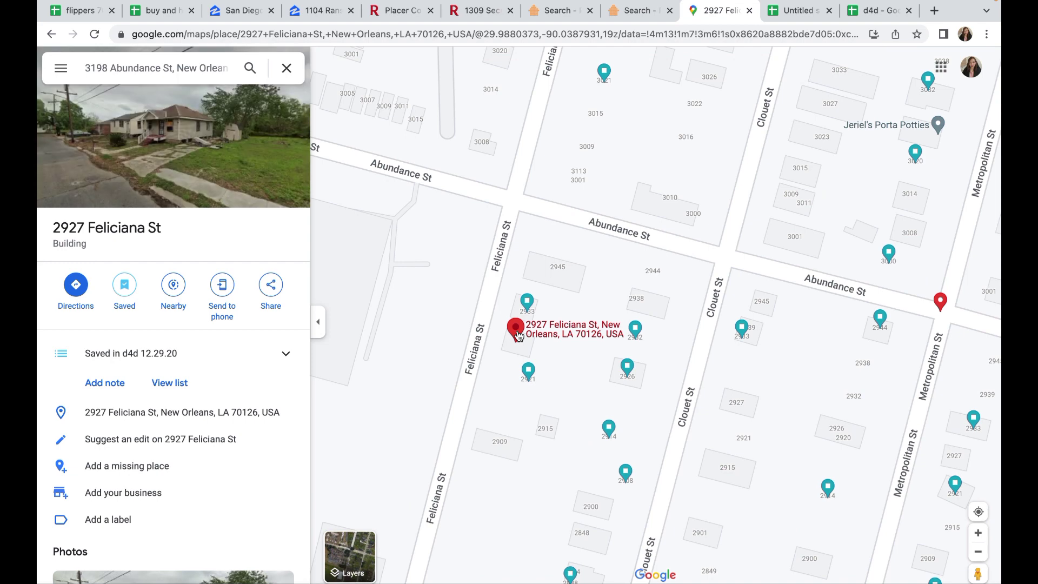
scroll(482, 244, left, 10)
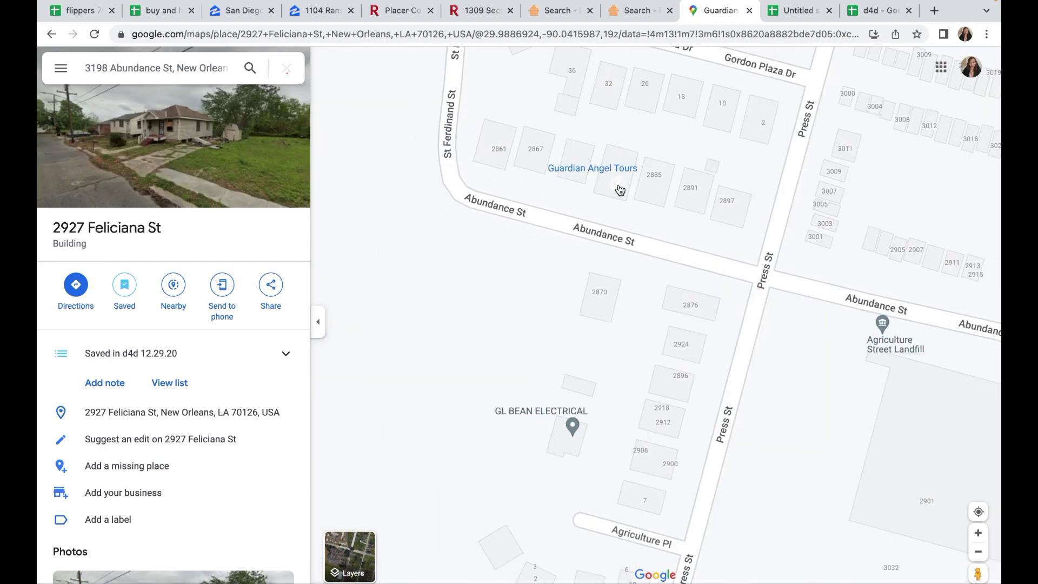
click(620, 189)
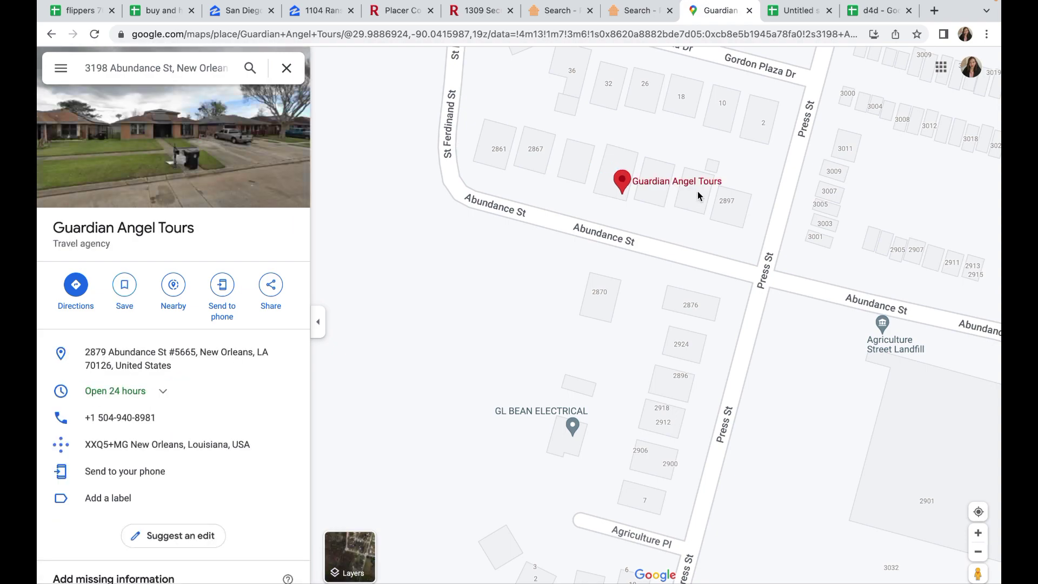
scroll(690, 194, up, 3)
scroll(662, 212, down, 5)
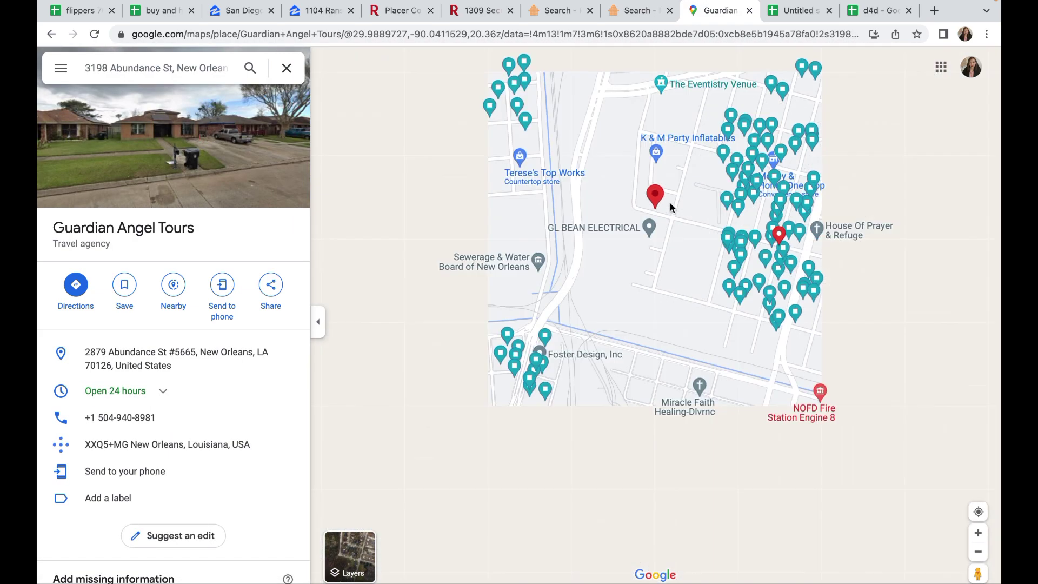
click(755, 184)
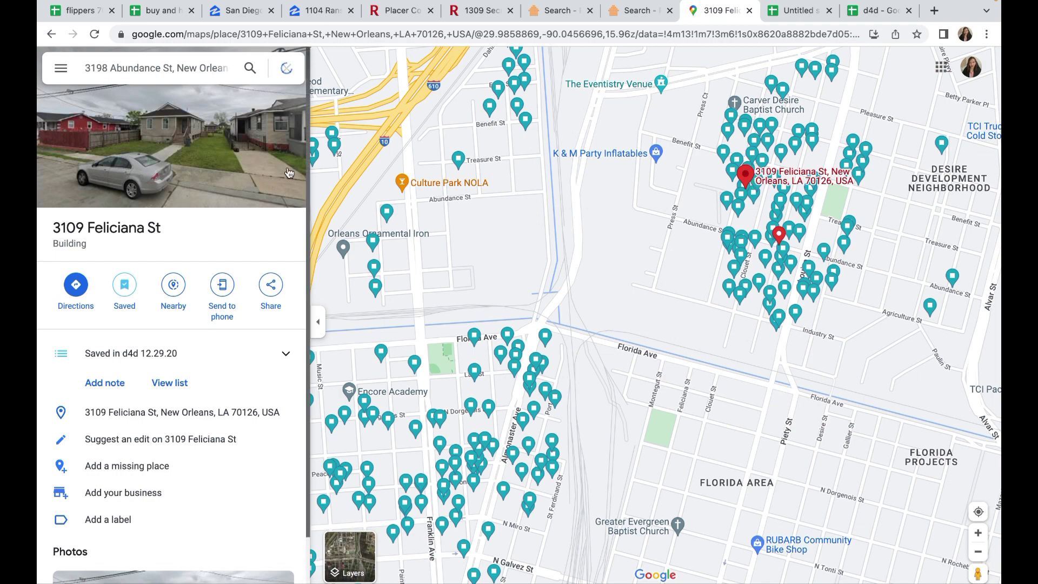
click(230, 154)
drag(525, 336, 634, 341)
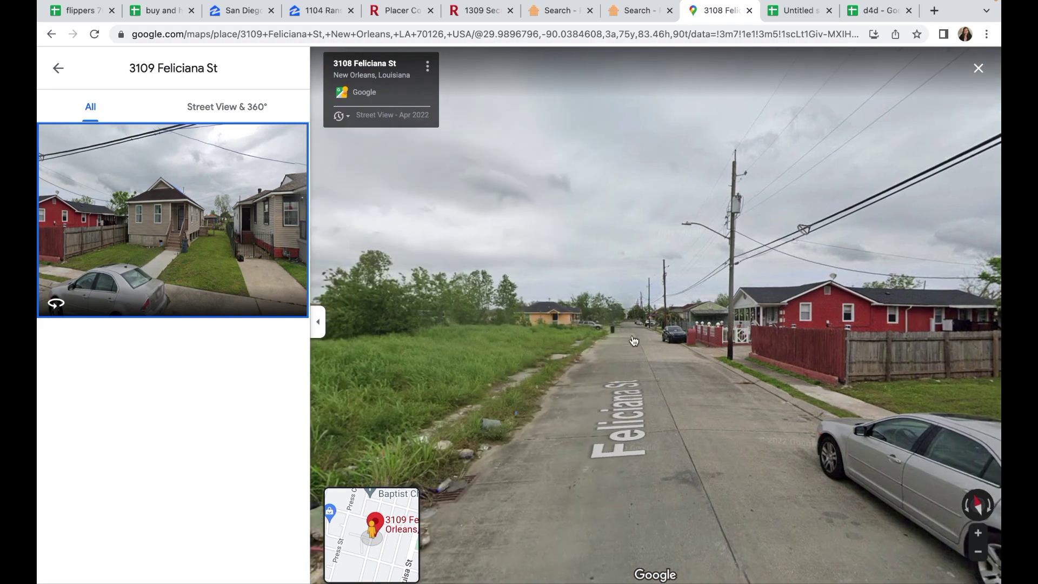
click(640, 359)
click(640, 360)
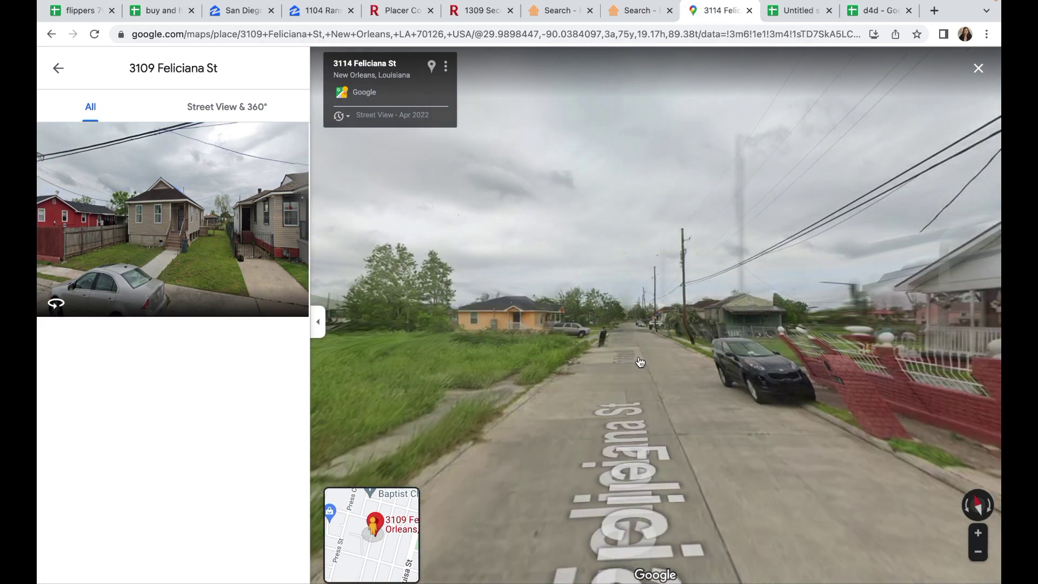
click(639, 363)
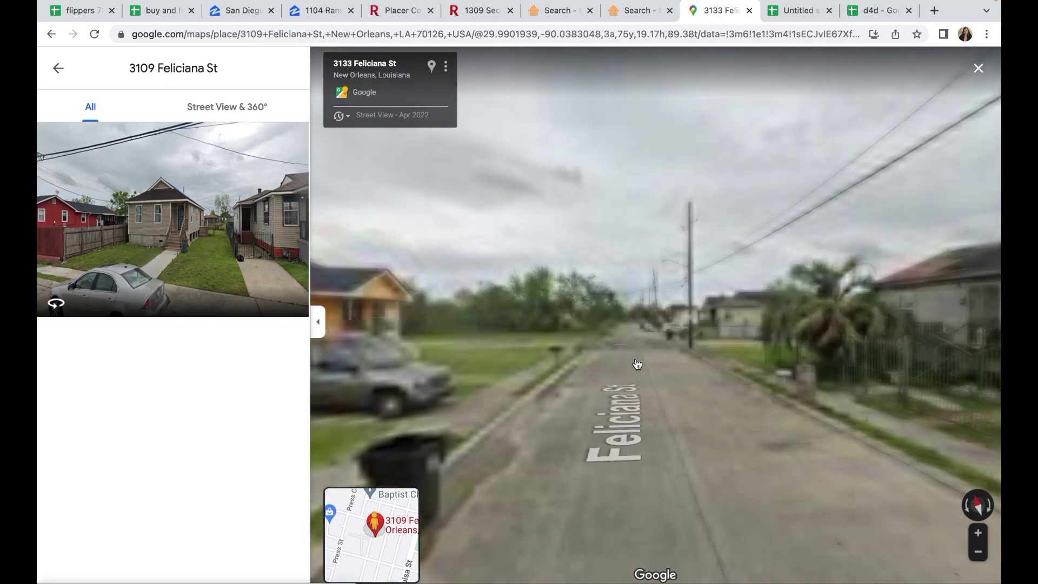
click(637, 363)
click(637, 363)
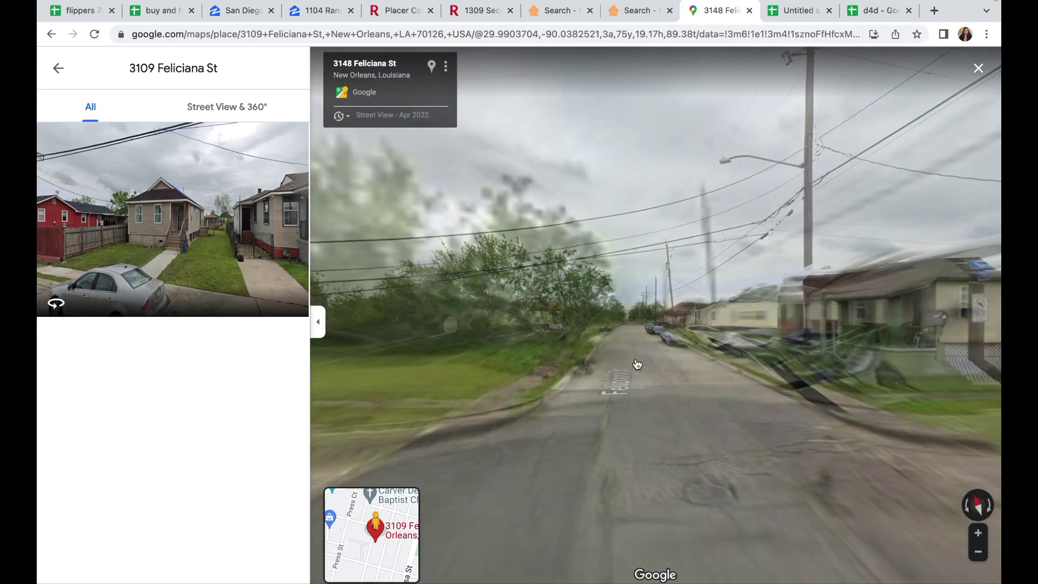
click(637, 363)
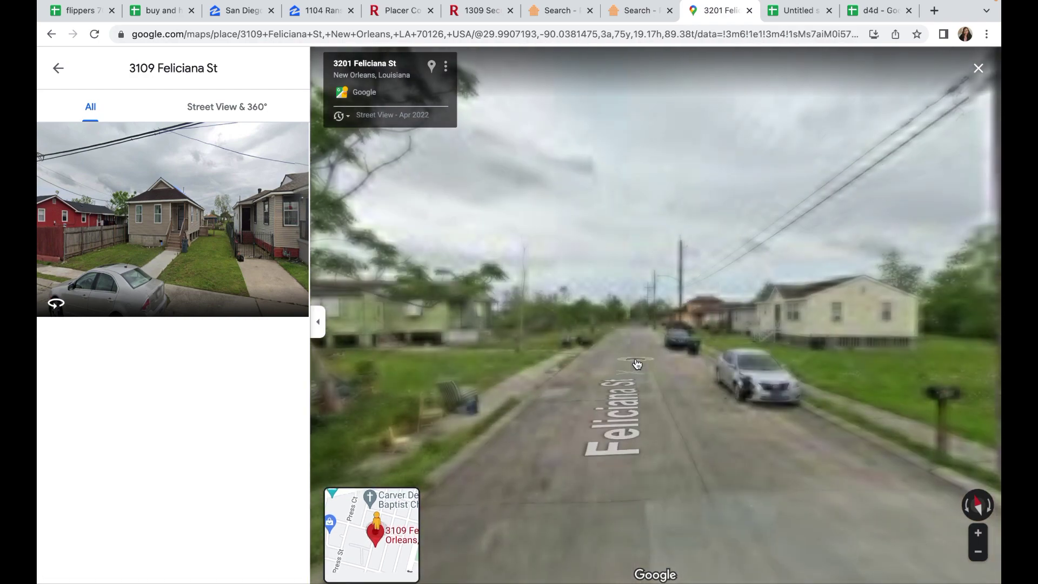
click(637, 363)
drag(642, 352, 789, 353)
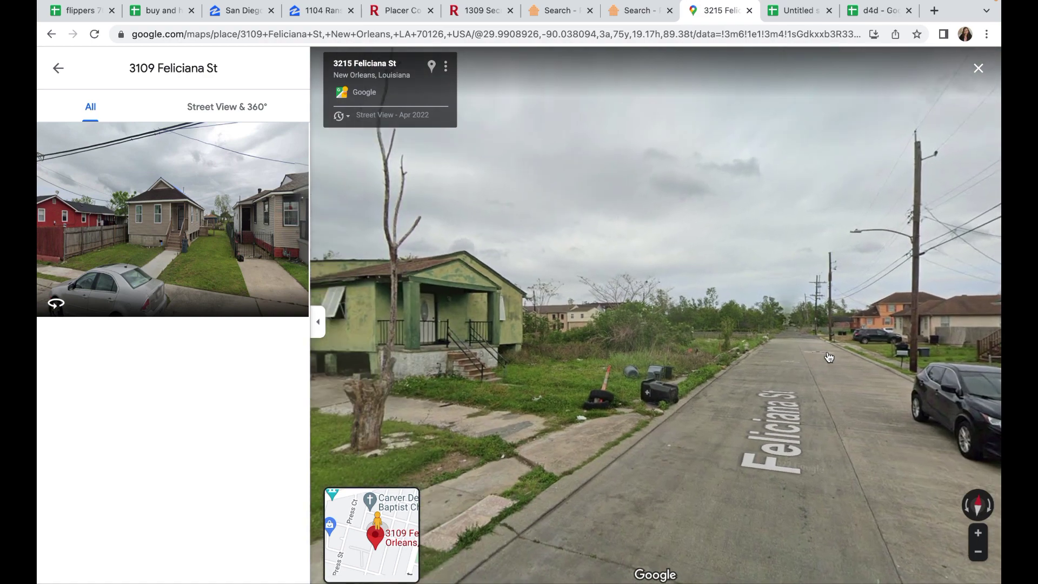
click(830, 357)
drag(593, 364, 876, 359)
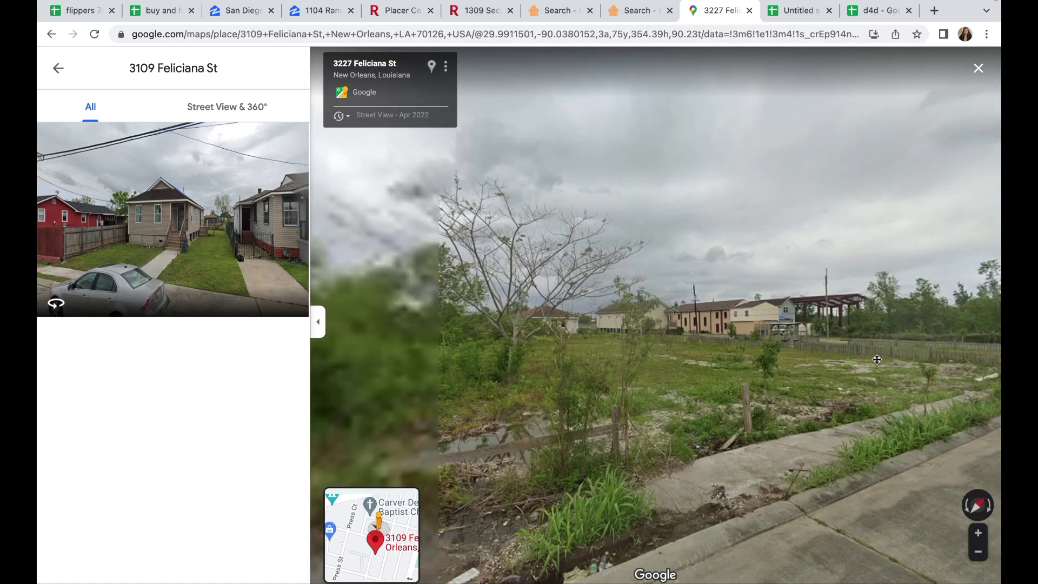
drag(561, 386, 872, 338)
drag(547, 373, 793, 341)
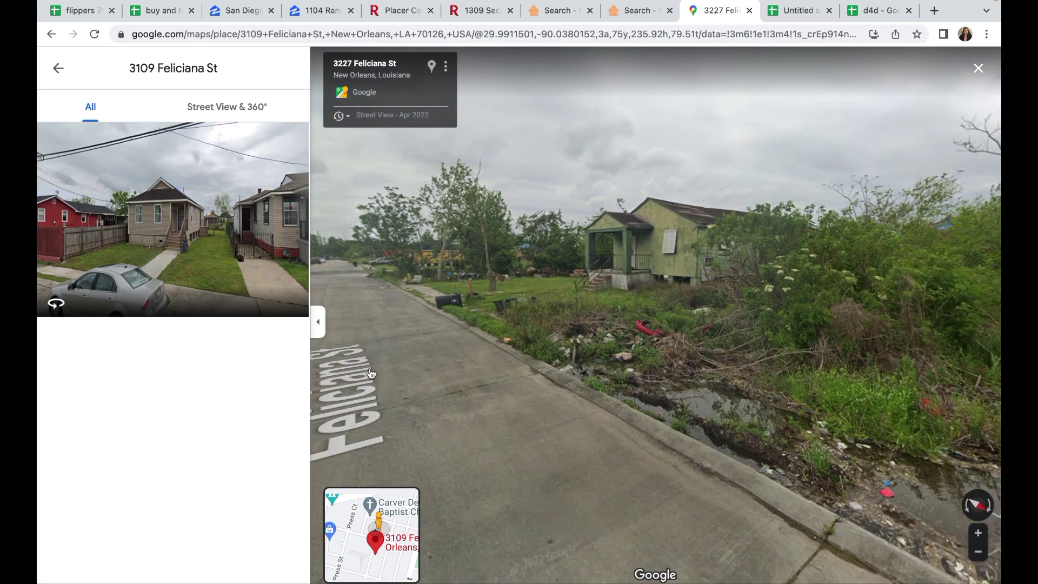
click(371, 373)
click(664, 390)
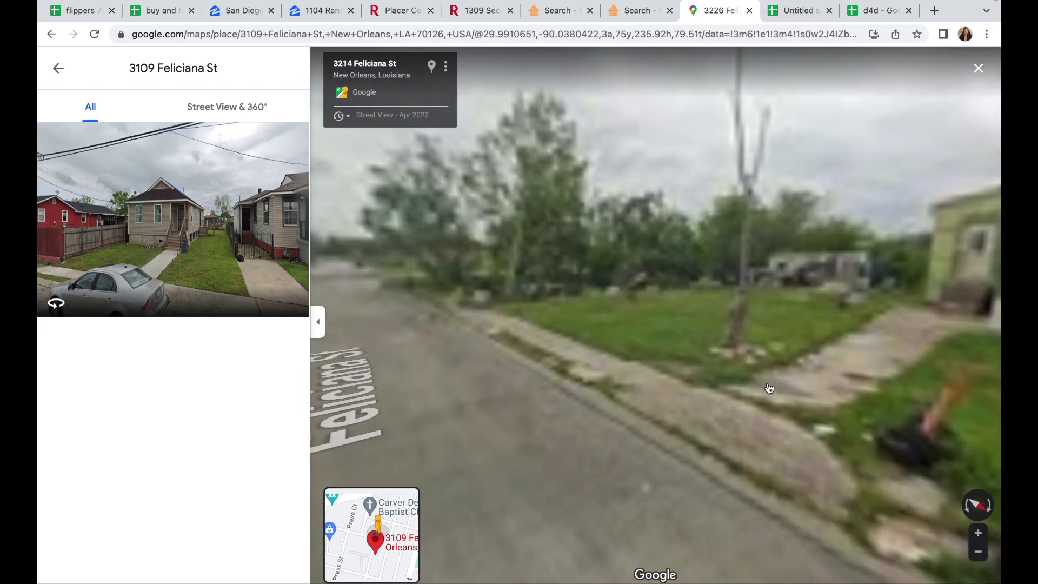
drag(820, 362, 535, 299)
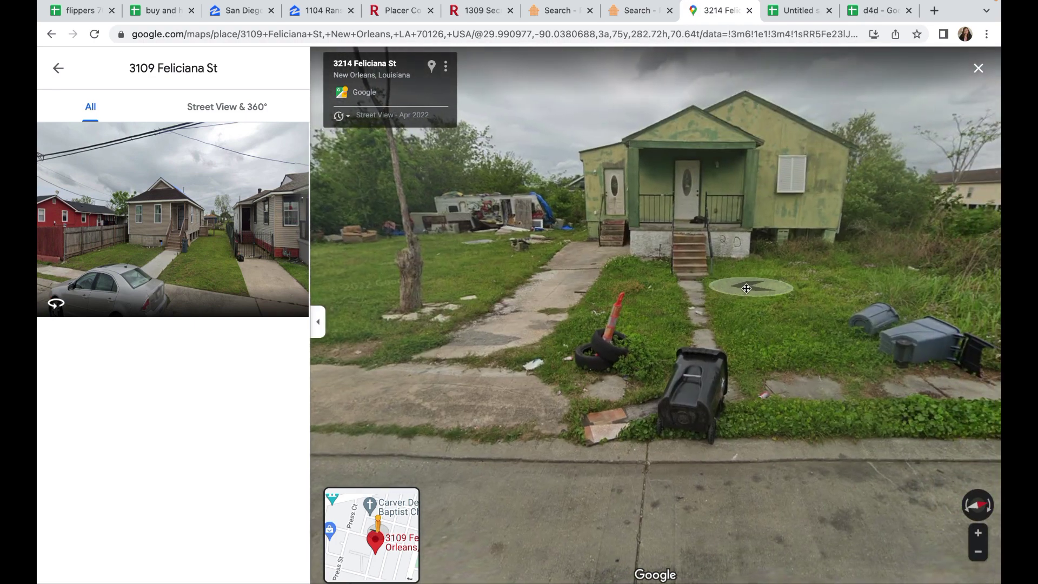
drag(750, 288, 725, 290)
drag(816, 405, 751, 402)
Step: Survey the overgrown lot beside the green house, then capture the screen with Cmd+Shift+5
drag(865, 306, 819, 311)
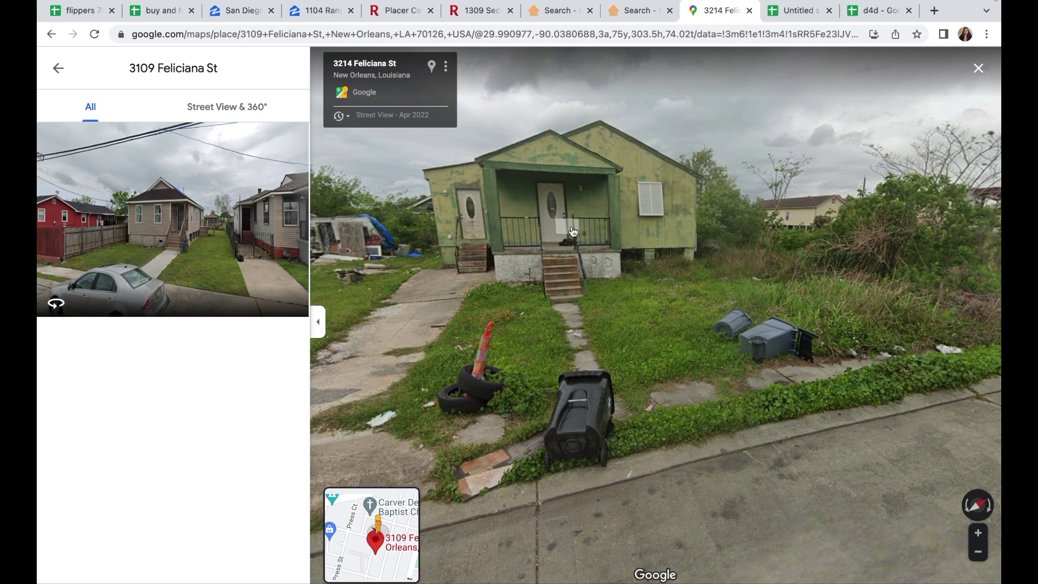
drag(856, 295, 674, 295)
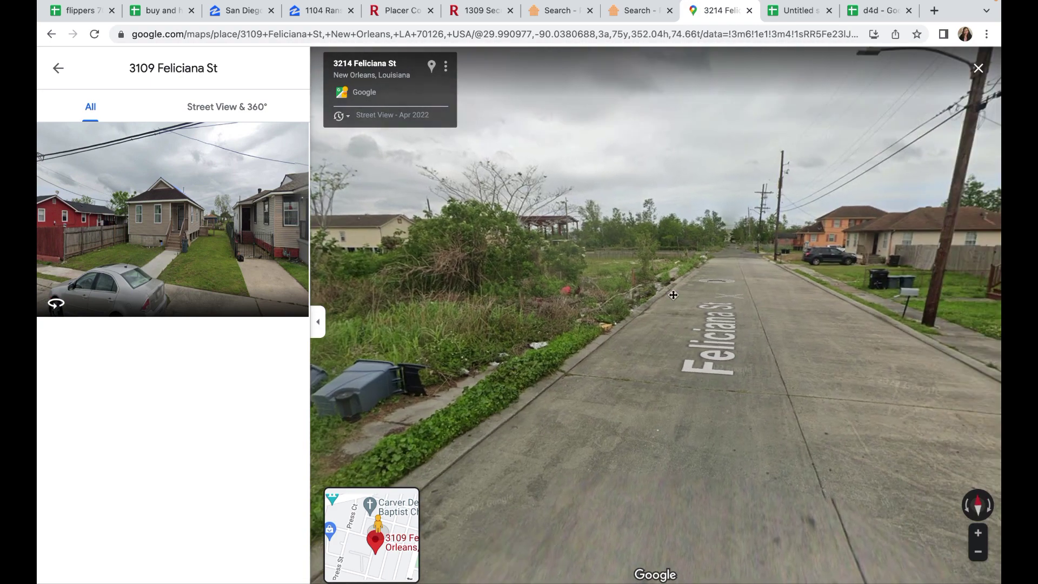
drag(438, 379, 789, 382)
drag(649, 400, 485, 357)
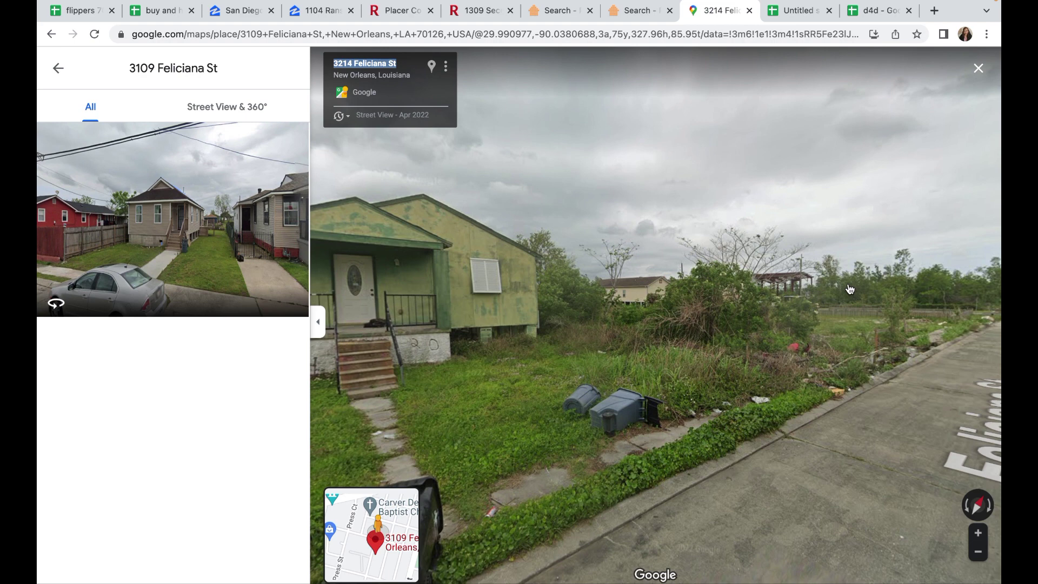
key(super+shift+5)
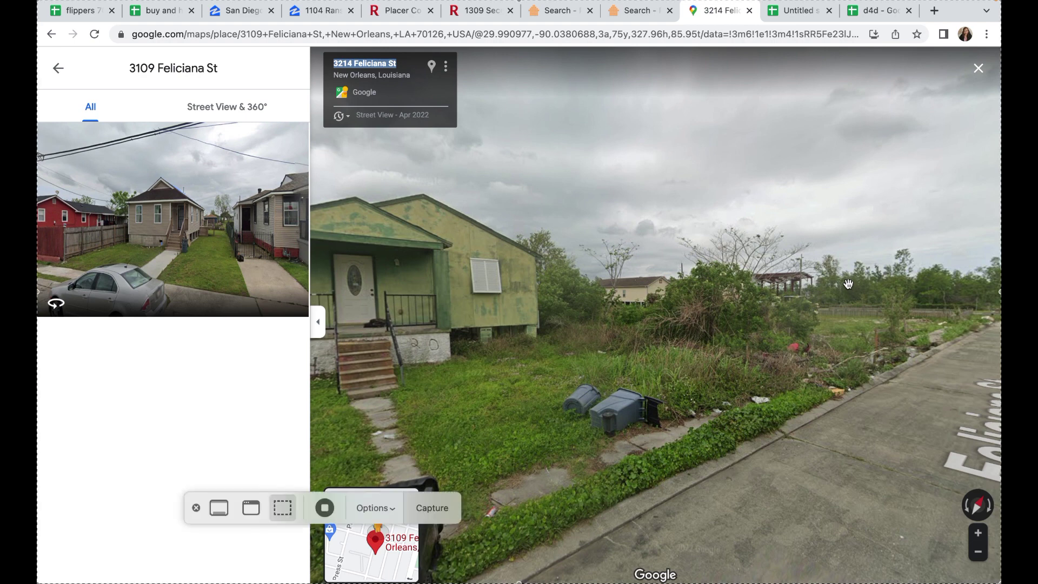